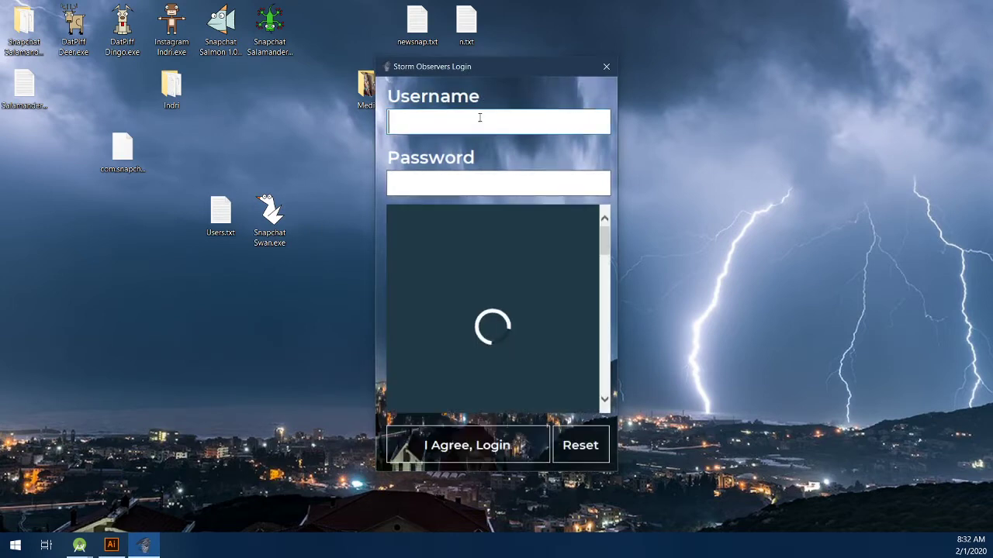
Log in with the account username and password, accepting the terms, and continue past the licence notice
text(norm)
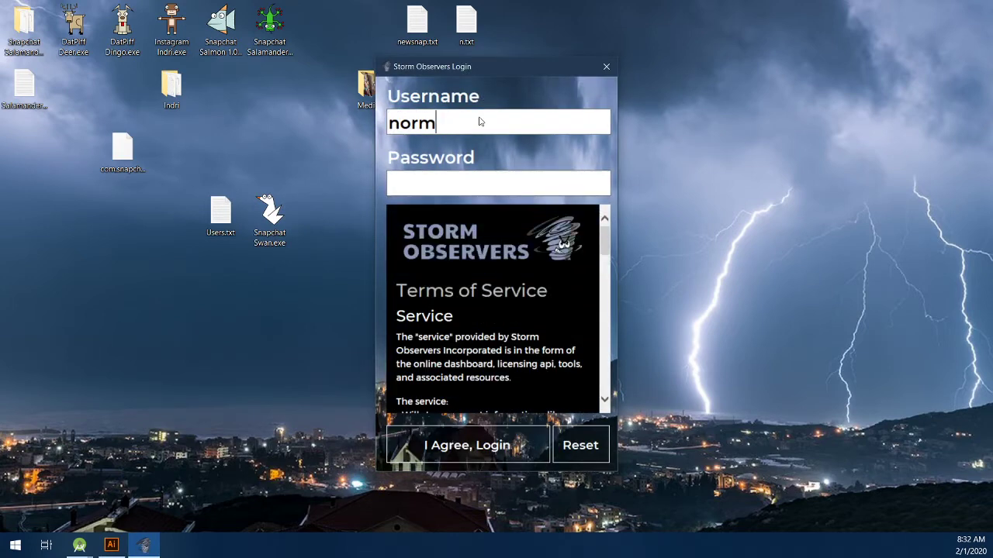
key(Tab)
text(********)
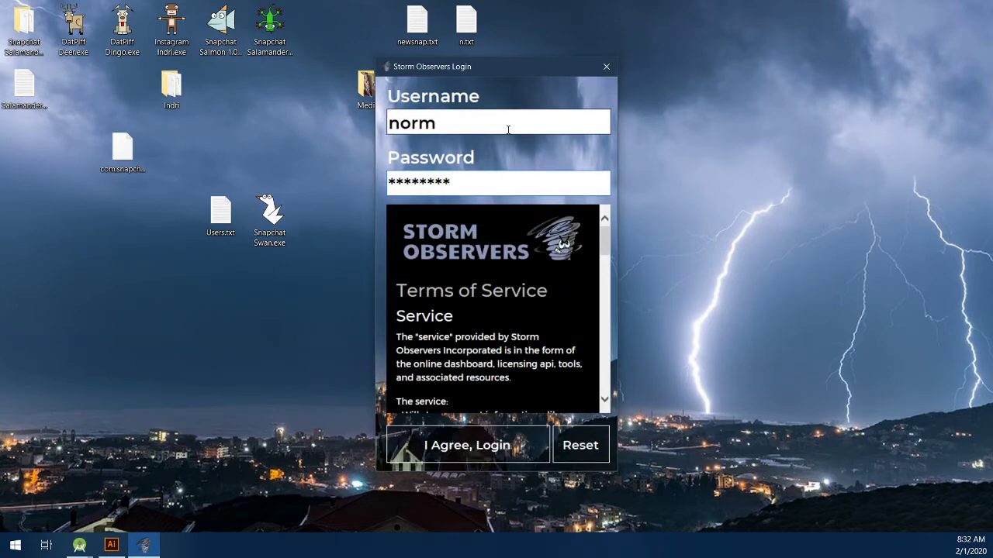
key(Return)
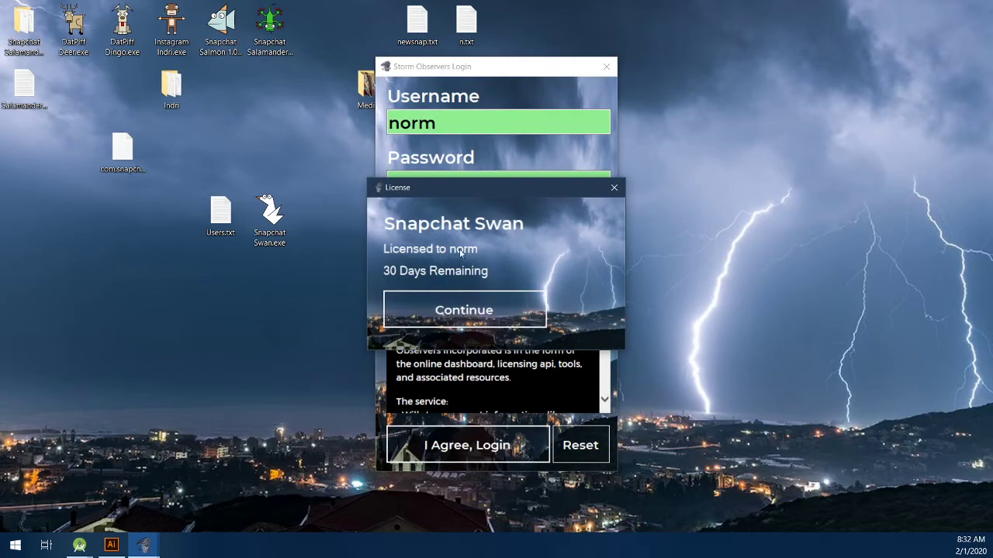
click(388, 325)
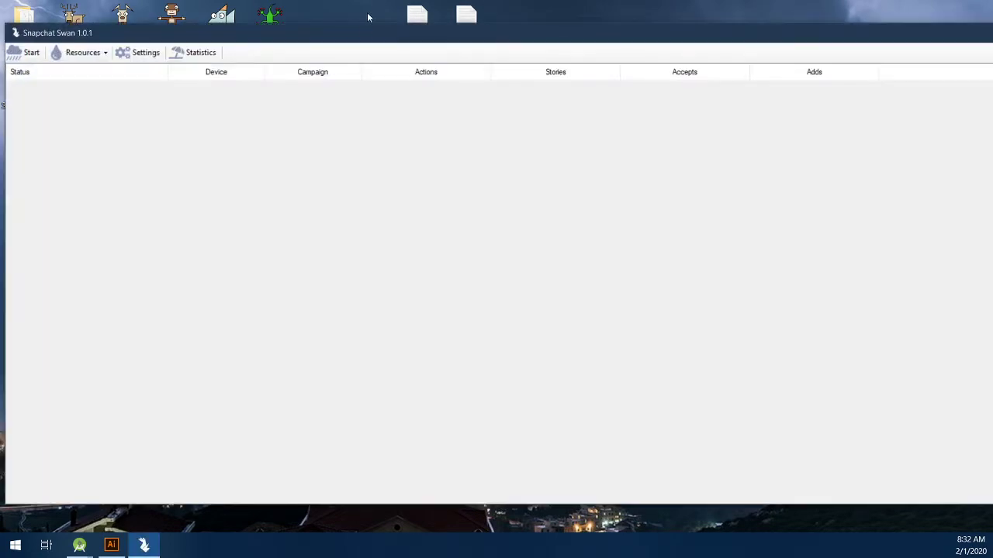
Maximize the main window and show the statistics panel
double_click(368, 62)
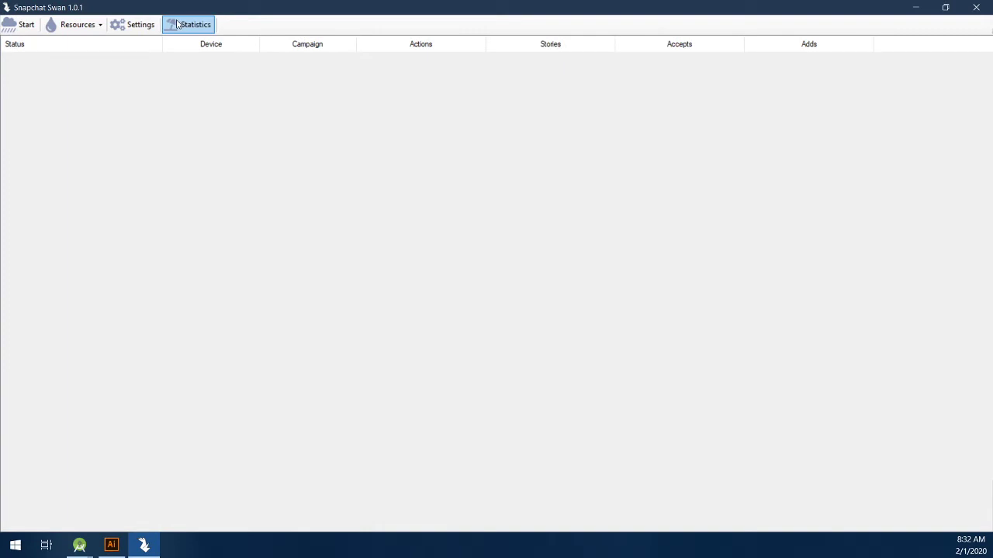
click(178, 25)
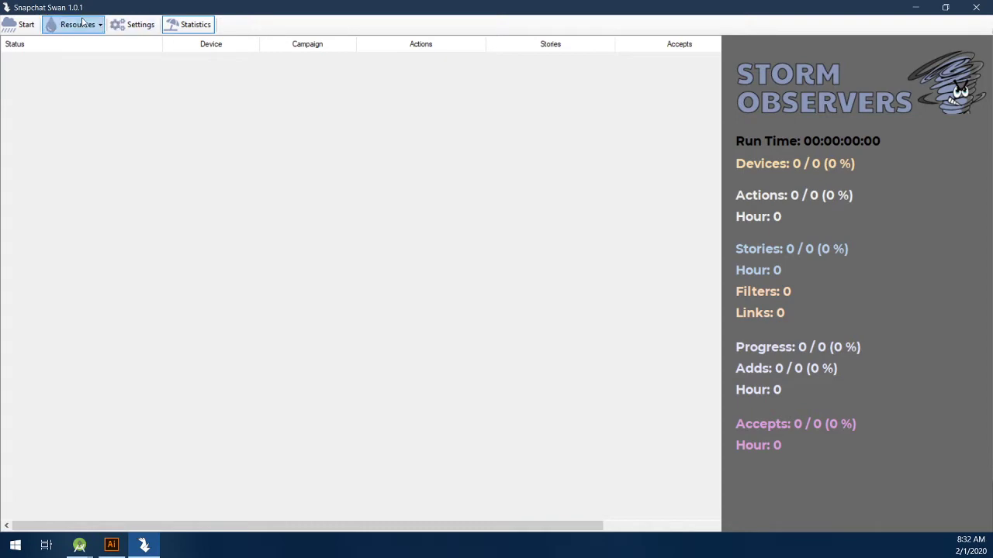
Open the settings and read through the settings information, from Pool Interval to Add Peak
click(133, 28)
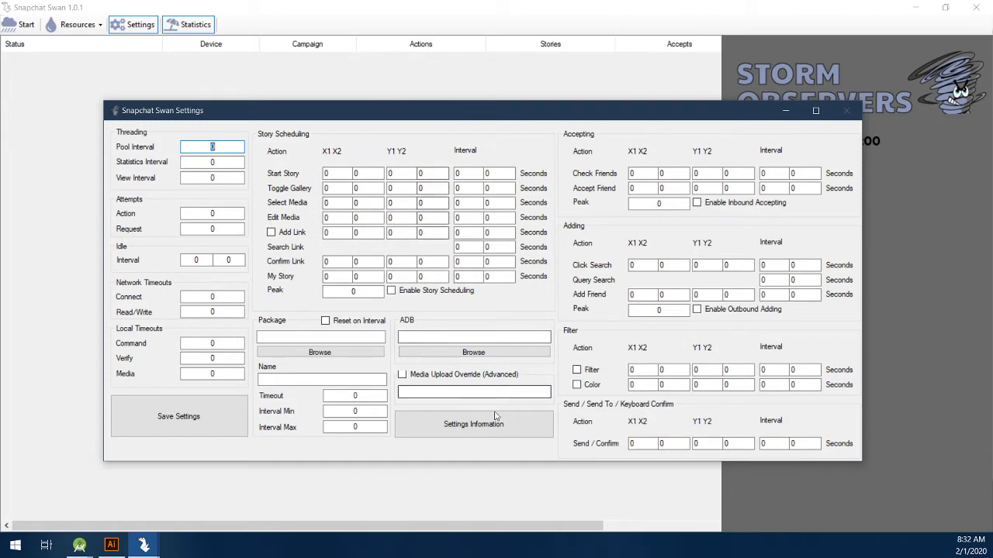
click(462, 425)
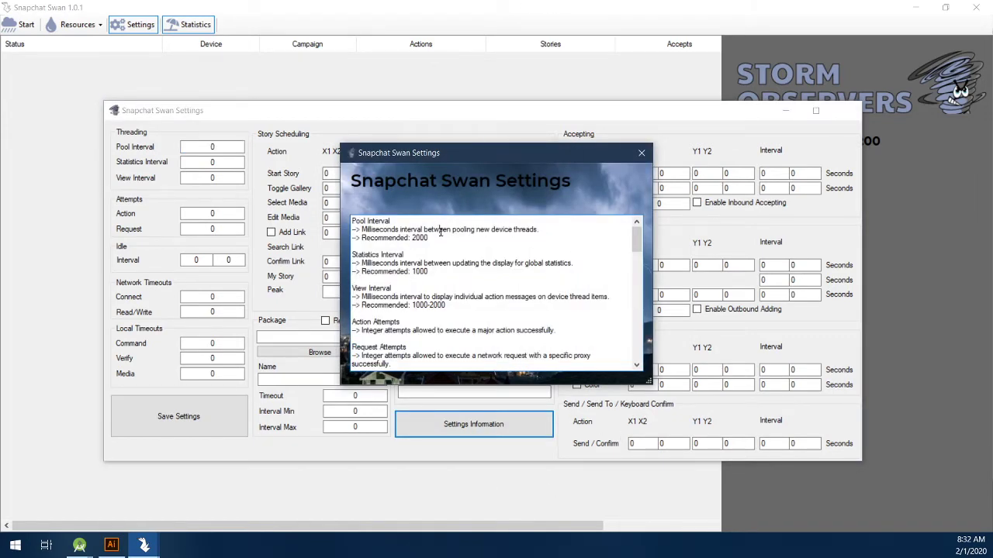
scroll(440, 232, down, 12)
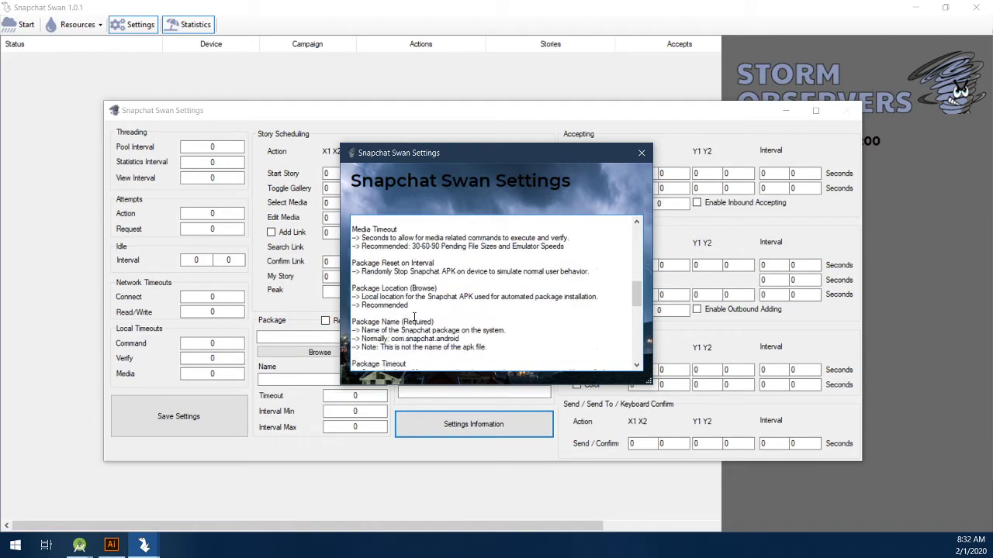
scroll(414, 313, down, 9)
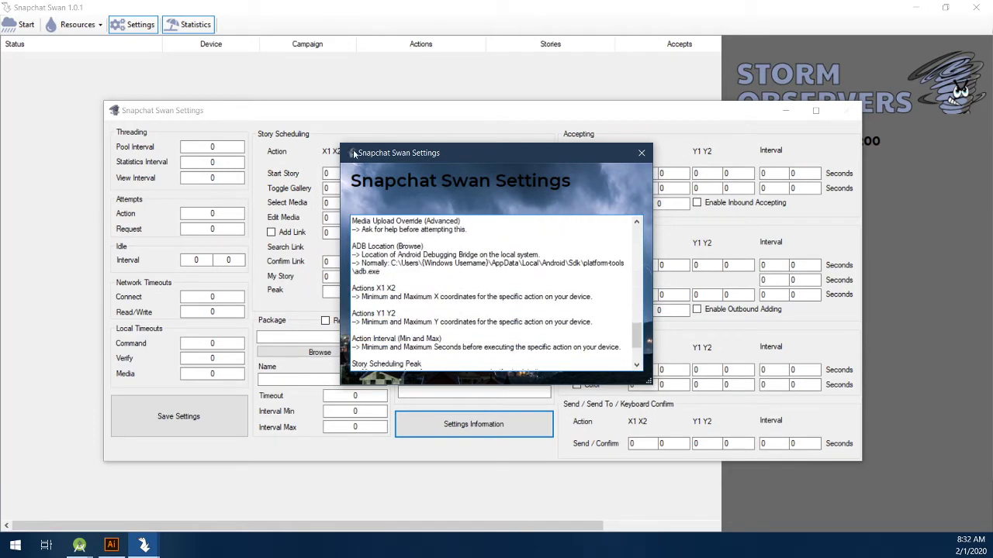
scroll(490, 320, down, 3)
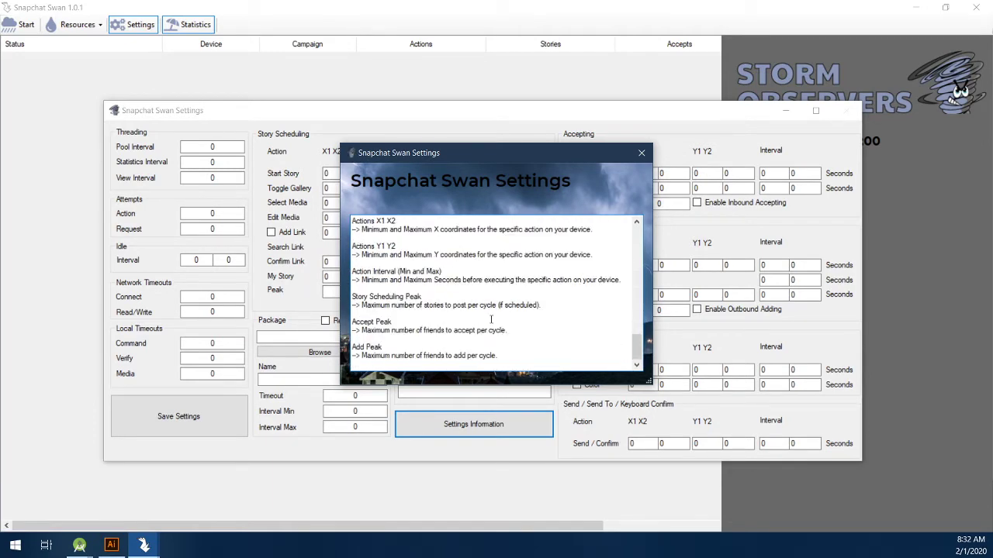
click(641, 152)
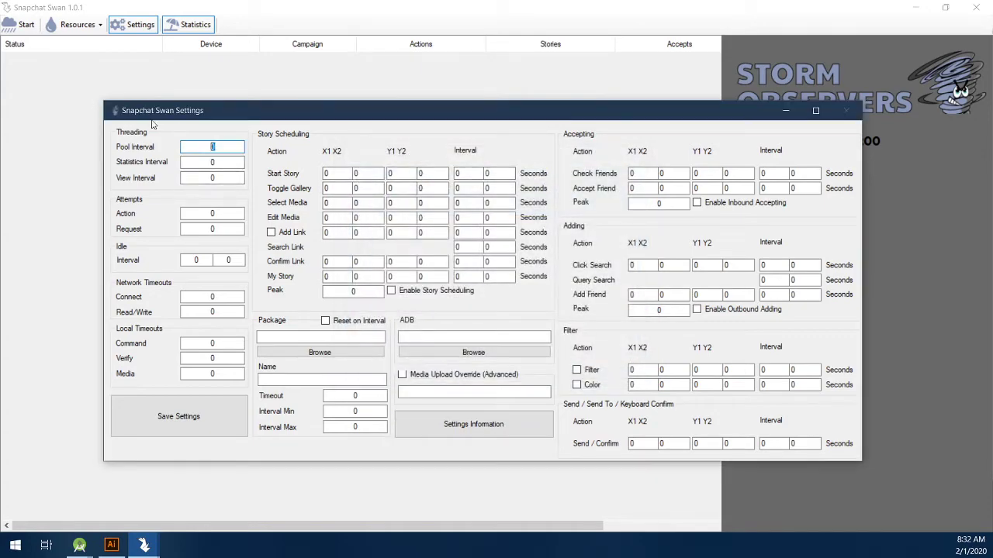
Set the threading values to Pool Interval 2000, Statistics Interval 1000 and View Interval 2000
drag(224, 115, 147, 122)
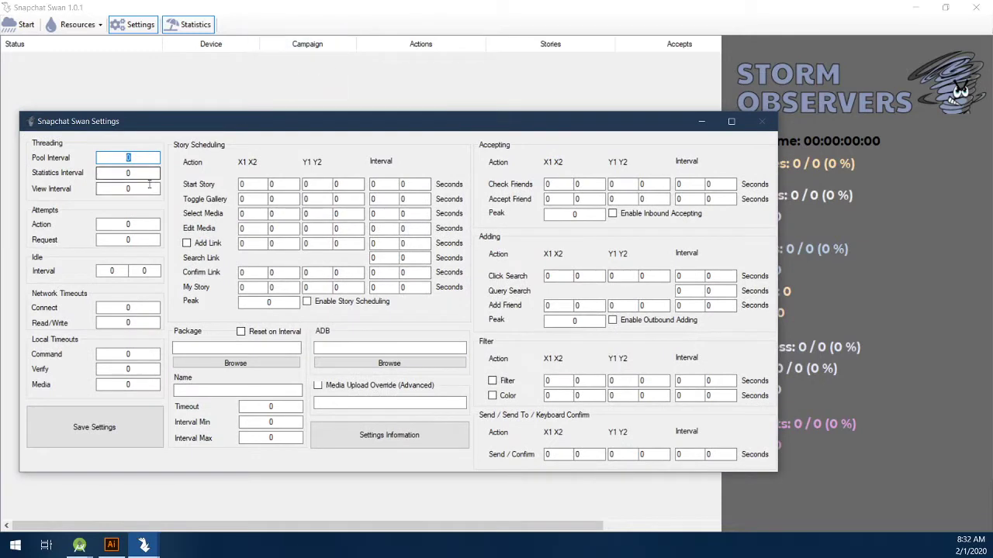
text(2000)
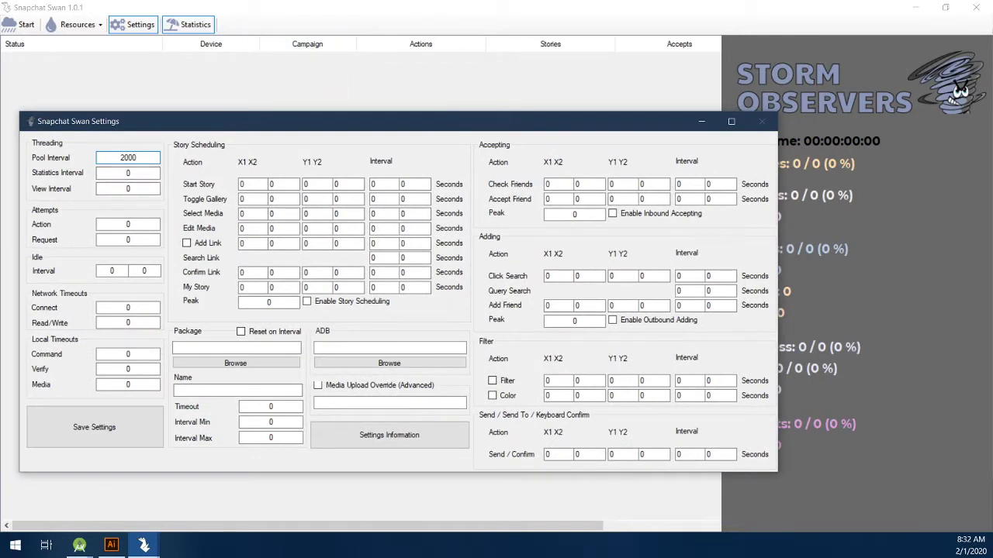
click(112, 174)
text(1000)
drag(196, 122, 272, 115)
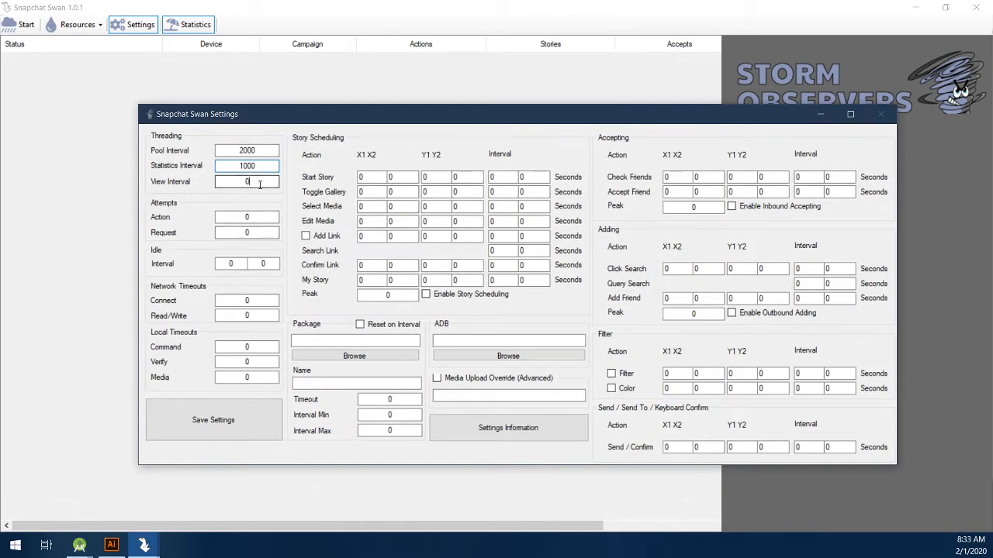
drag(259, 183, 186, 181)
text(1000)
text(0)
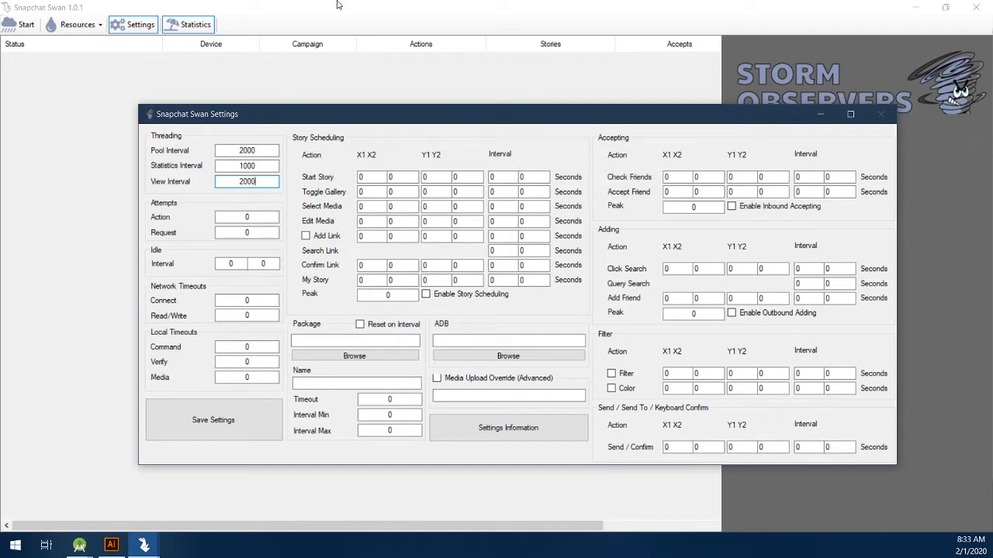
Set both the Action and Request attempts to 1
drag(256, 217, 226, 217)
text(1)
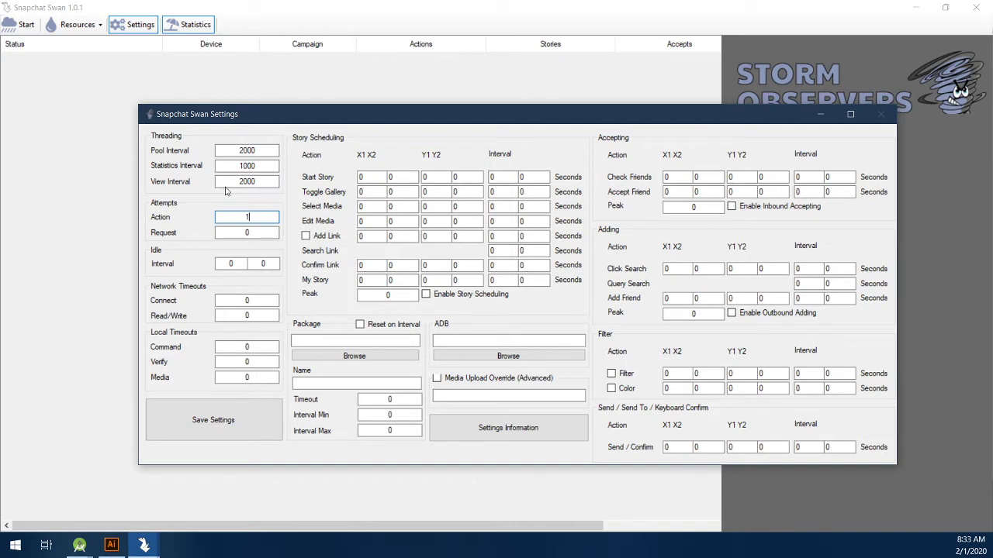
drag(256, 231, 242, 232)
text(1)
drag(214, 121, 175, 132)
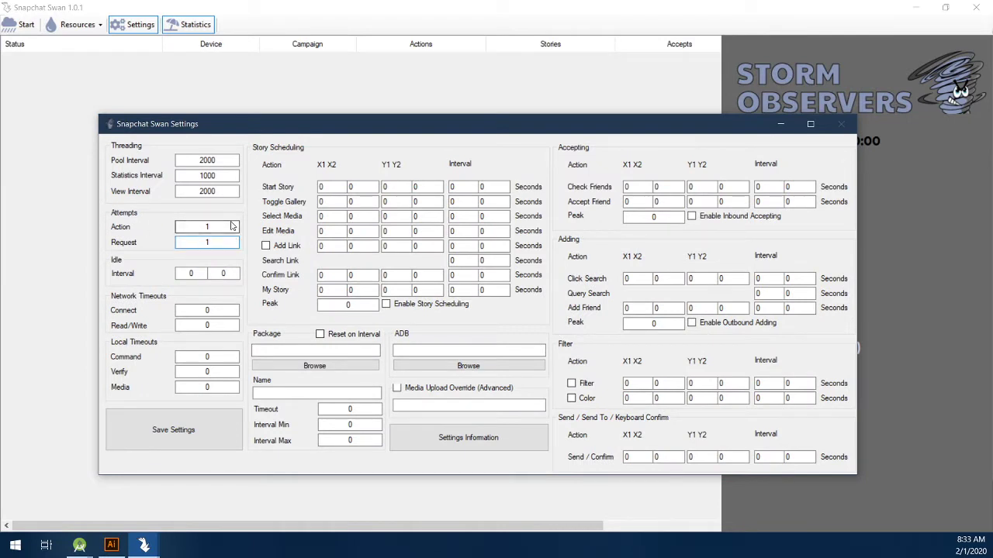
Set the Idle interval to a minimum of 10 and a maximum of 15
key(Tab)
key(Tab)
drag(317, 121, 278, 124)
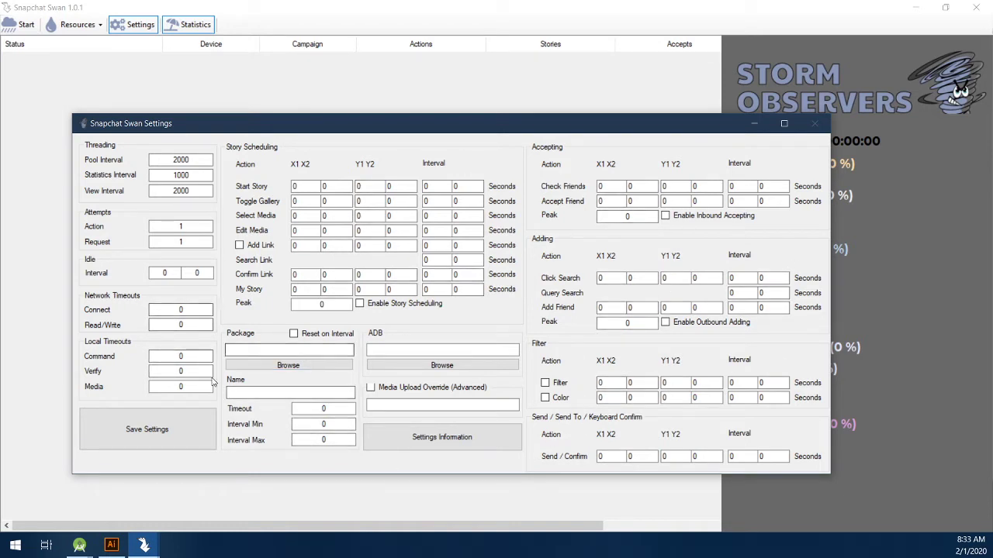
double_click(164, 272)
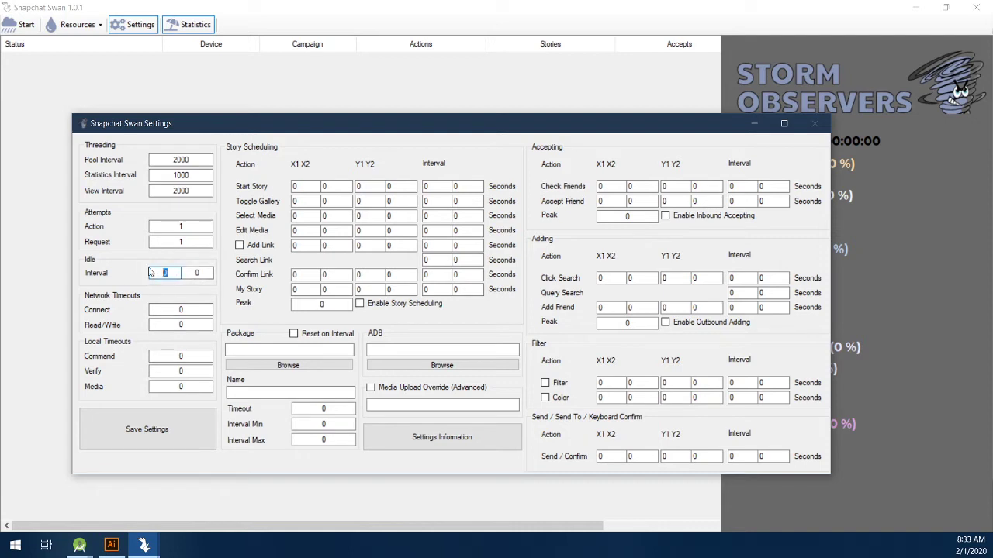
text(10)
key(Tab)
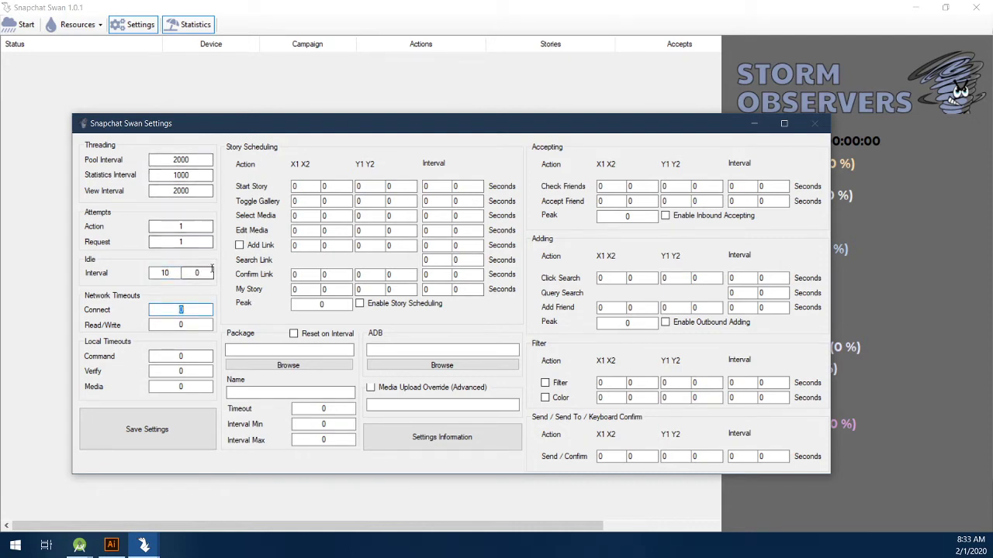
key(shift+Tab)
text(15)
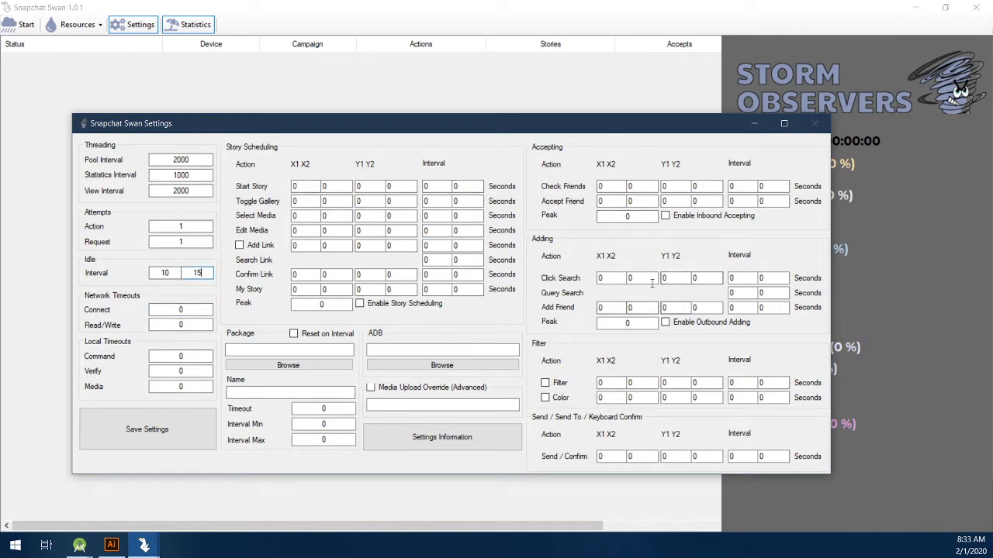
click(644, 221)
double_click(628, 219)
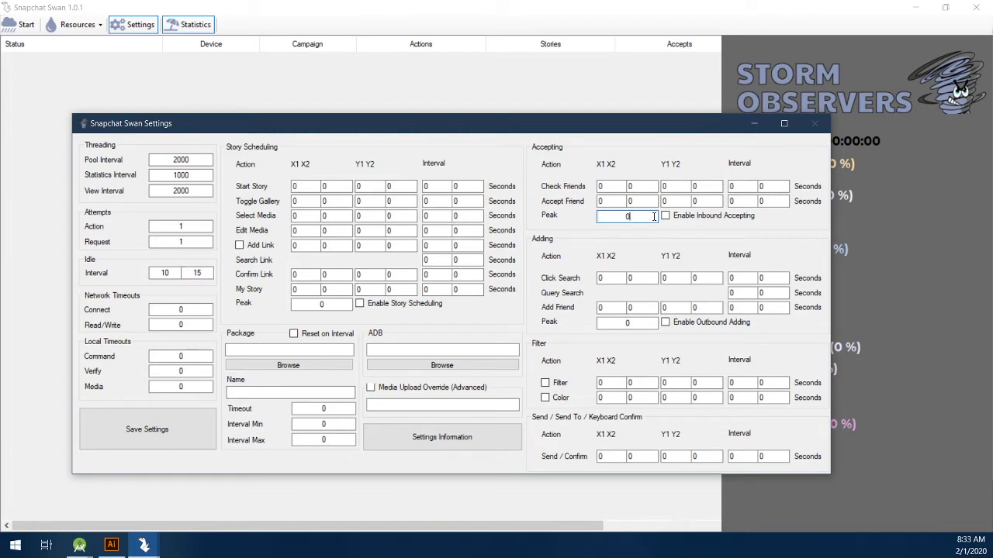
double_click(625, 322)
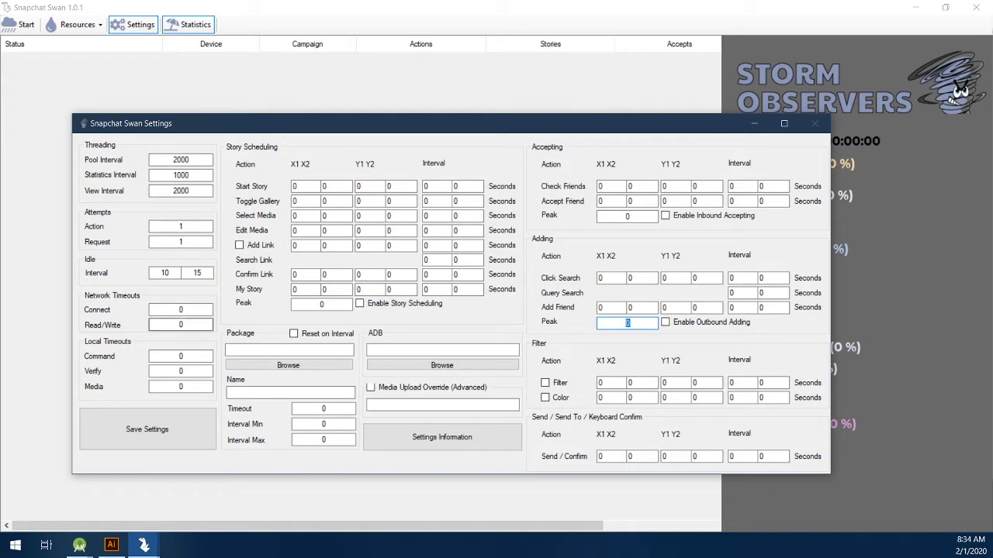
Set the network timeouts to 20 for Connect and 40 for Read/Write
click(183, 310)
click(197, 273)
double_click(167, 309)
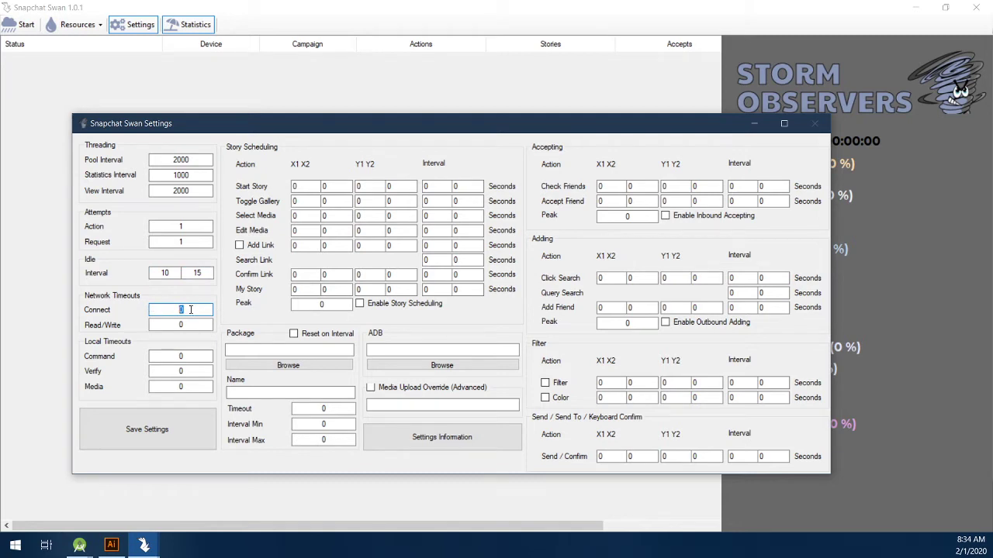
text(20)
key(Tab)
Set the local timeouts to 2 for Command, 2 for Verify and 30 for Media
click(175, 355)
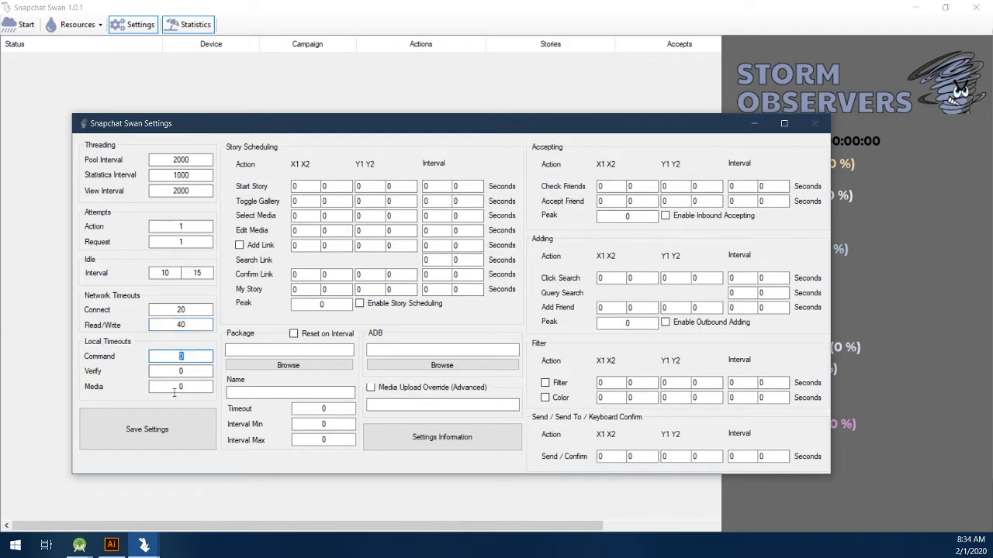
double_click(163, 359)
double_click(160, 354)
text(52)
key(Tab)
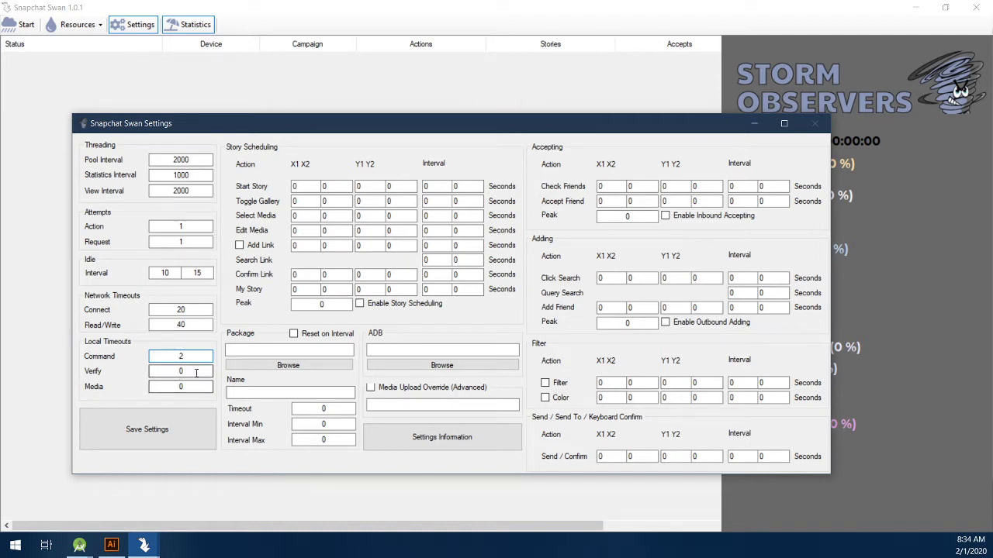
text(2)
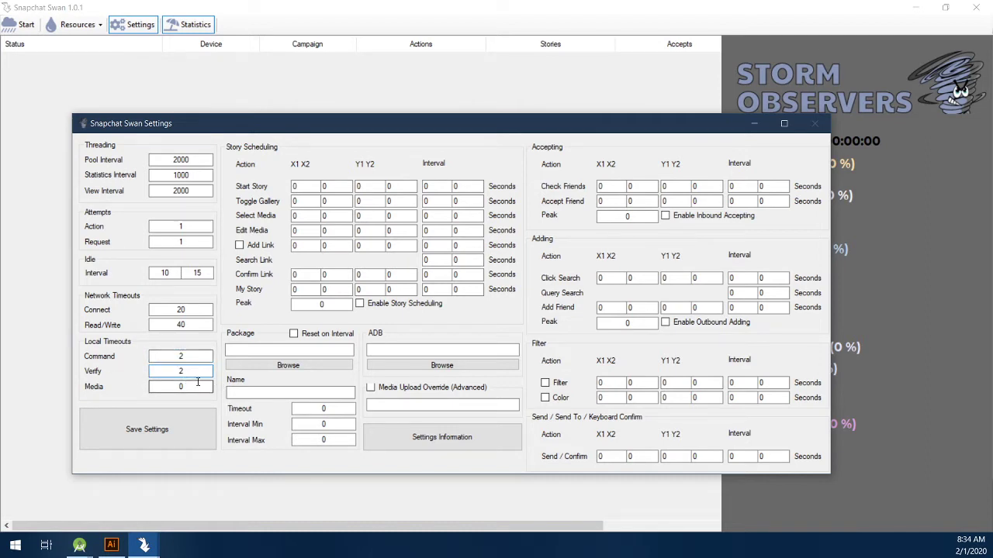
key(Tab)
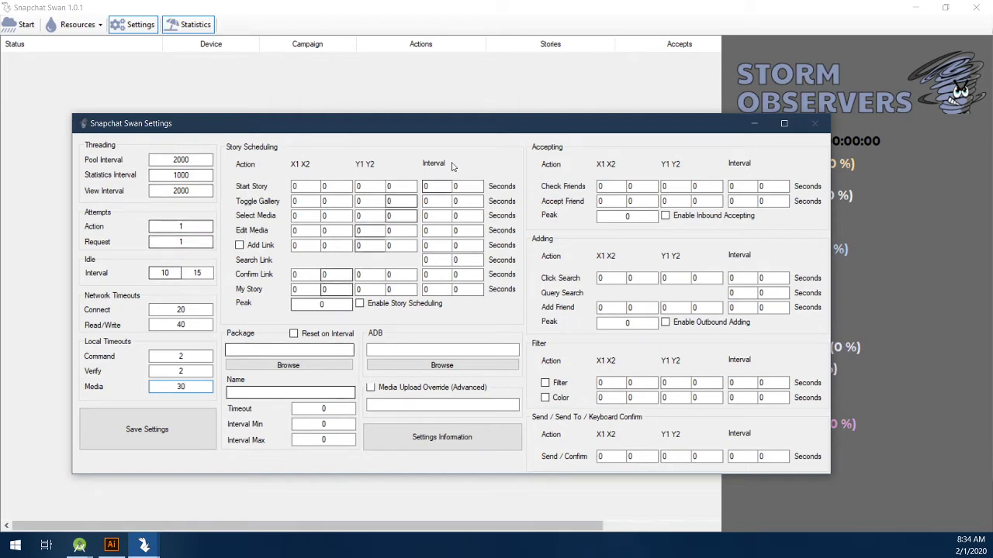
Save the settings and dismiss the confirmation message
drag(436, 138, 438, 107)
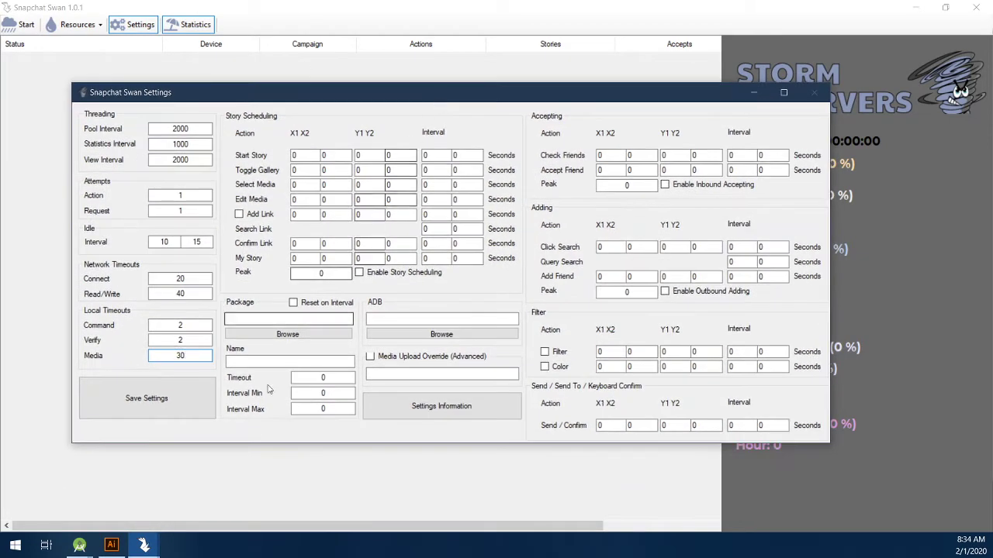
click(170, 418)
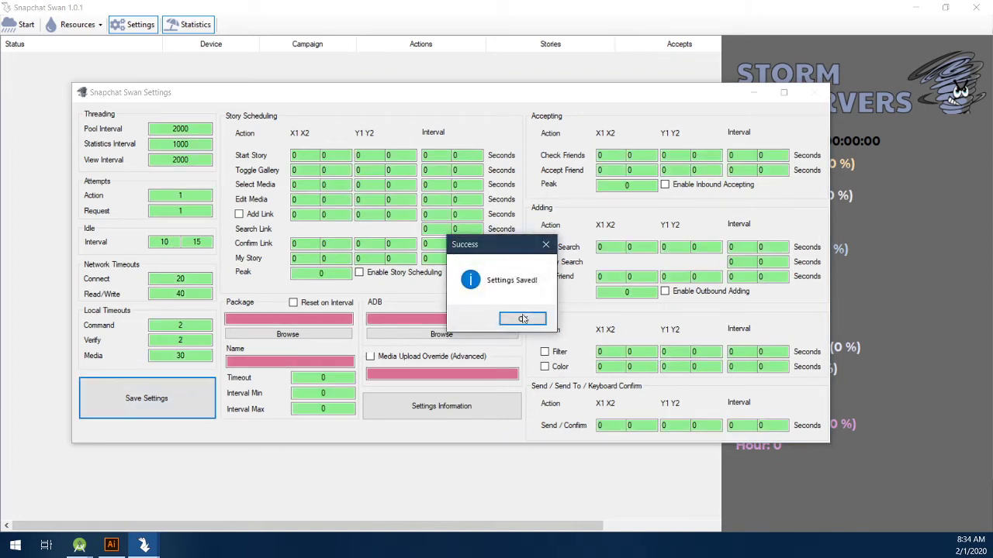
click(518, 320)
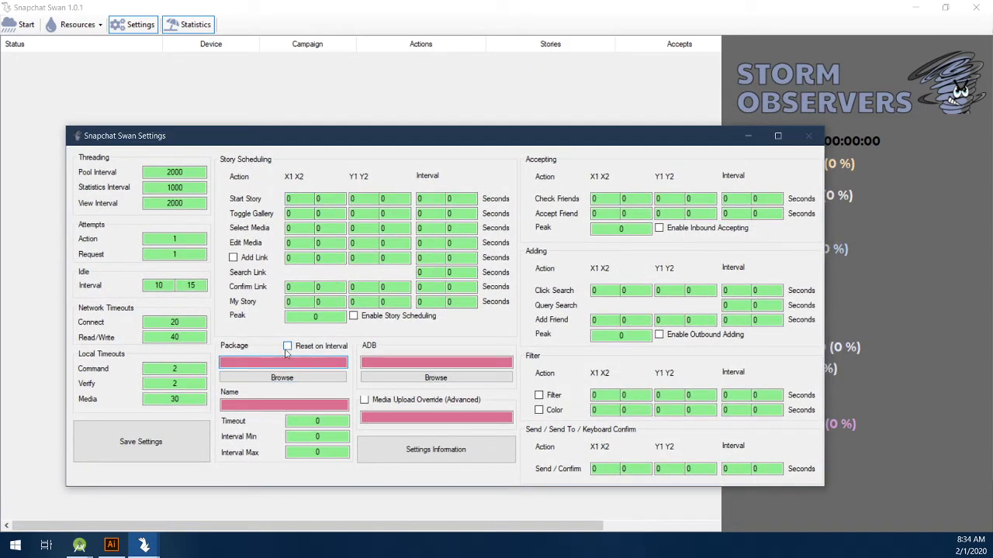
Choose com.snapchat.android.apk from the Desktop as the package file
click(292, 377)
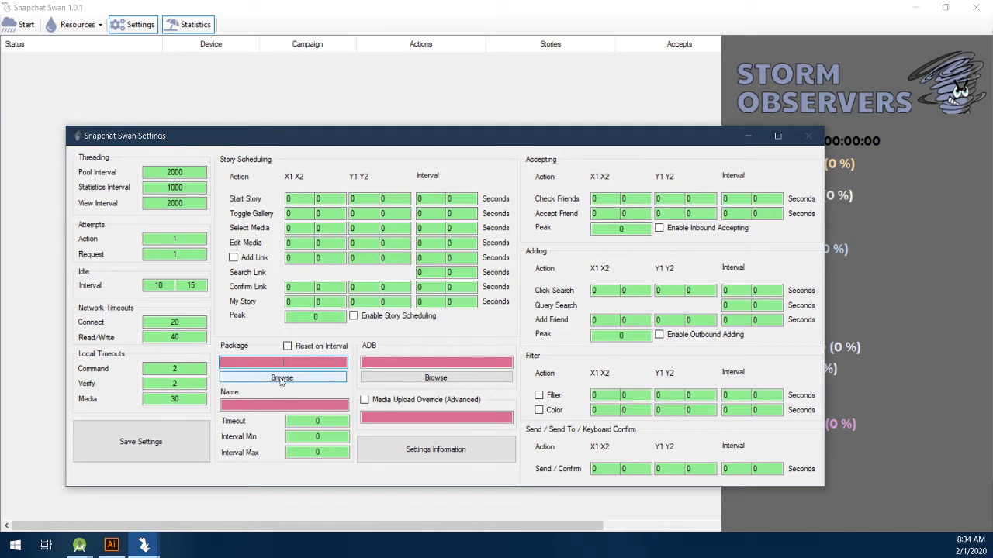
scroll(348, 328, down, 8)
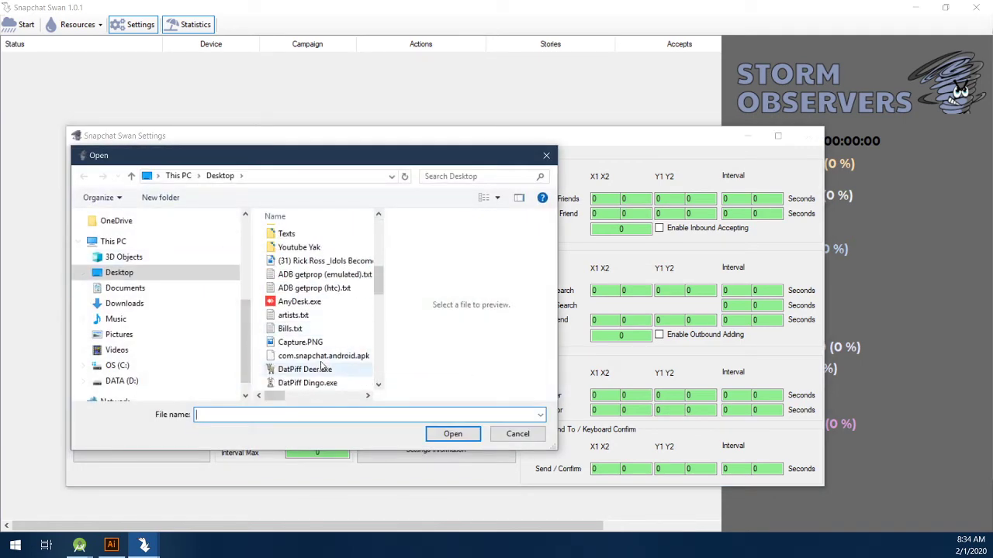
scroll(317, 326, down, 1)
click(330, 318)
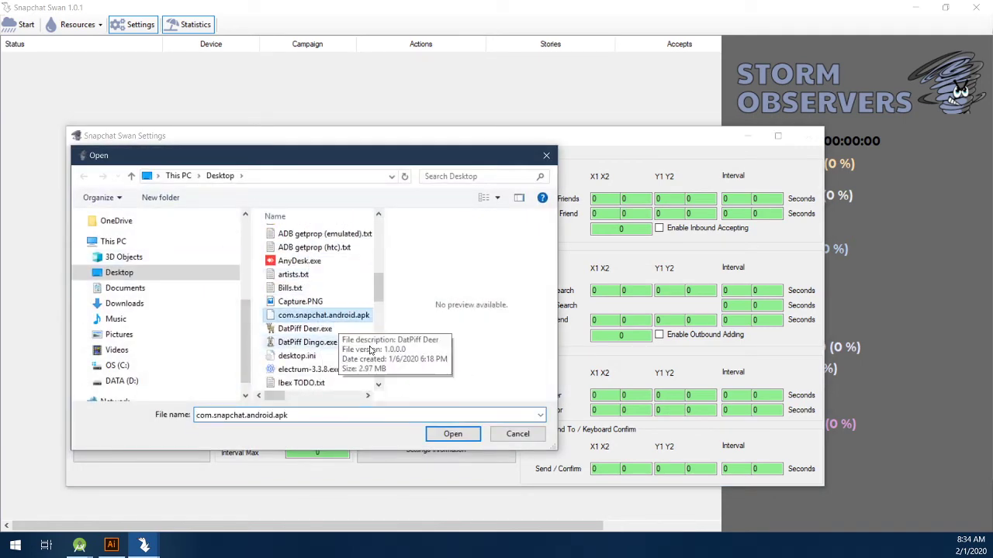
click(452, 434)
Set the package name to com.snapchat.android and its Timeout to 60
click(277, 403)
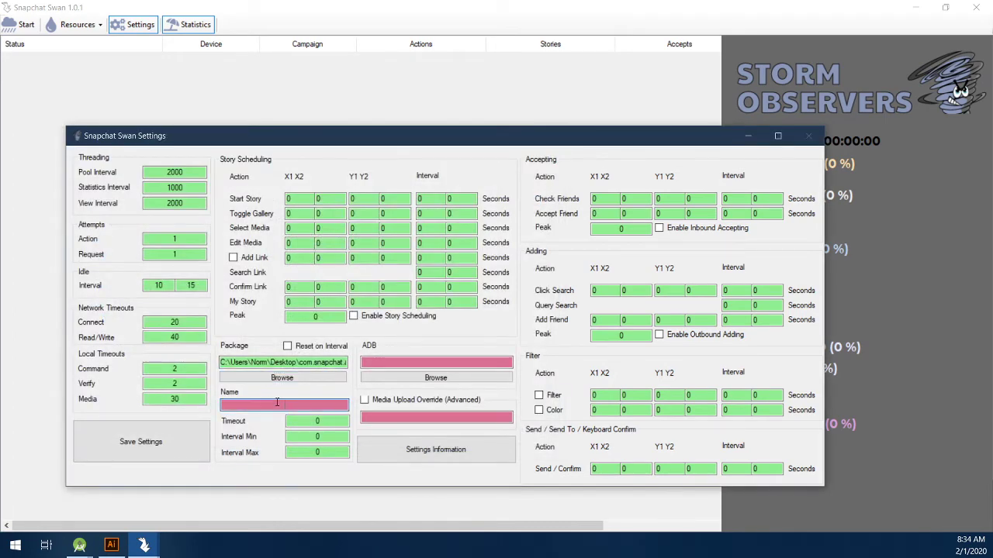
text(com.snapchat.android)
key(Tab)
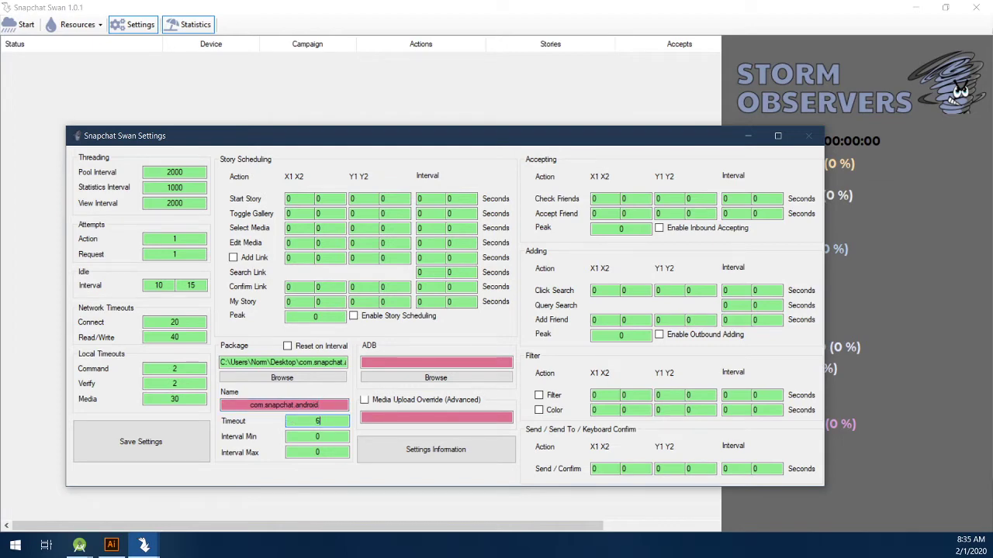
click(289, 420)
double_click(317, 421)
click(321, 420)
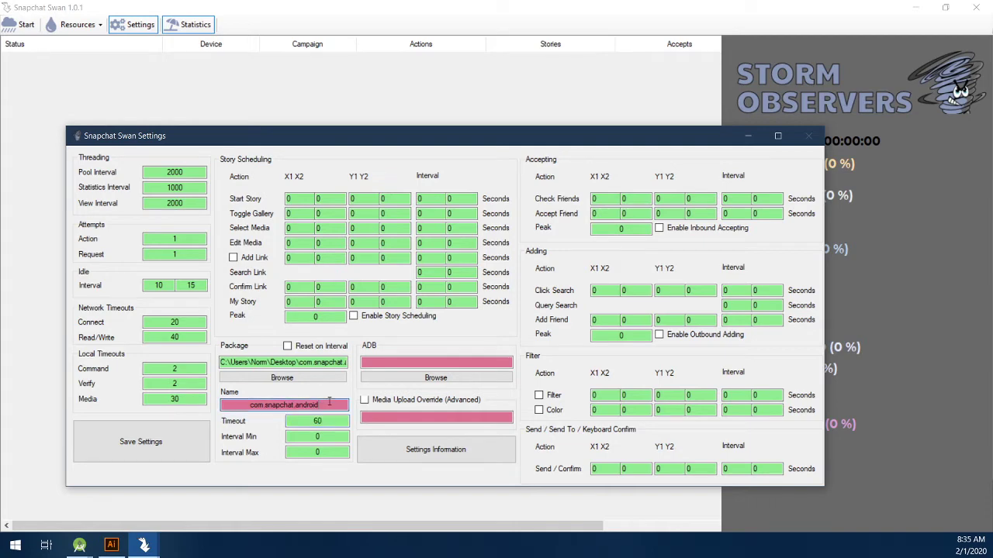
double_click(305, 407)
drag(261, 362, 335, 362)
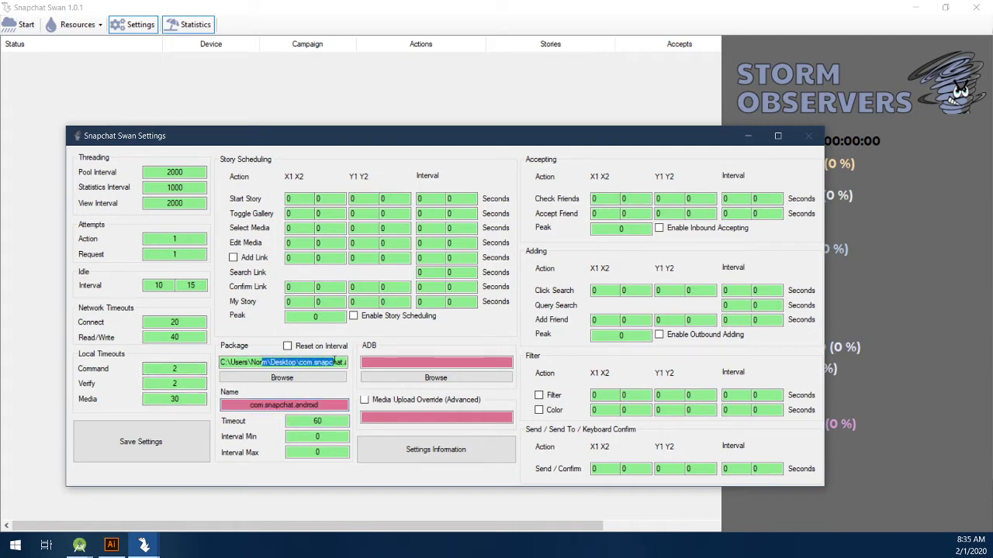
double_click(329, 404)
click(326, 405)
double_click(322, 404)
click(319, 406)
Enable Reset on Interval for the package
key(Tab)
key(Tab)
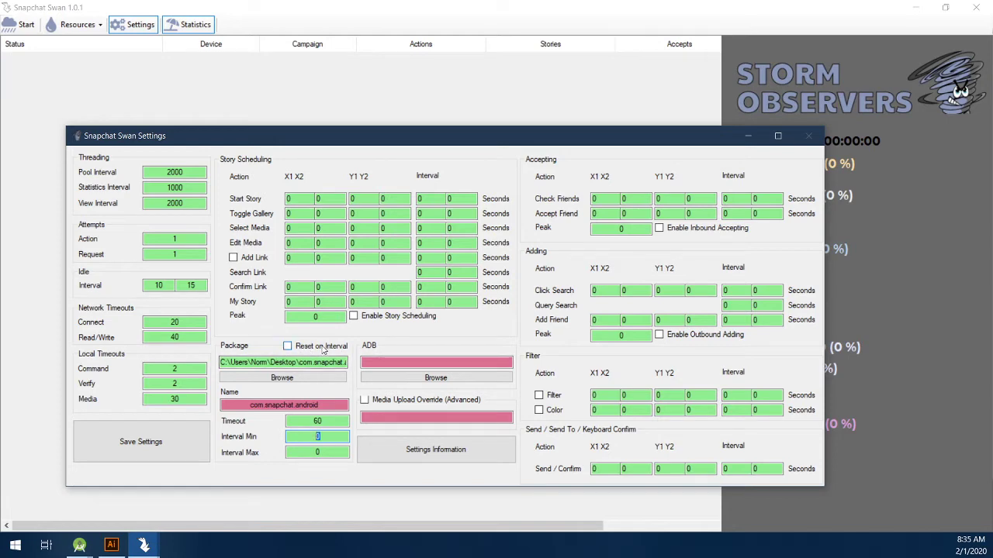
click(313, 349)
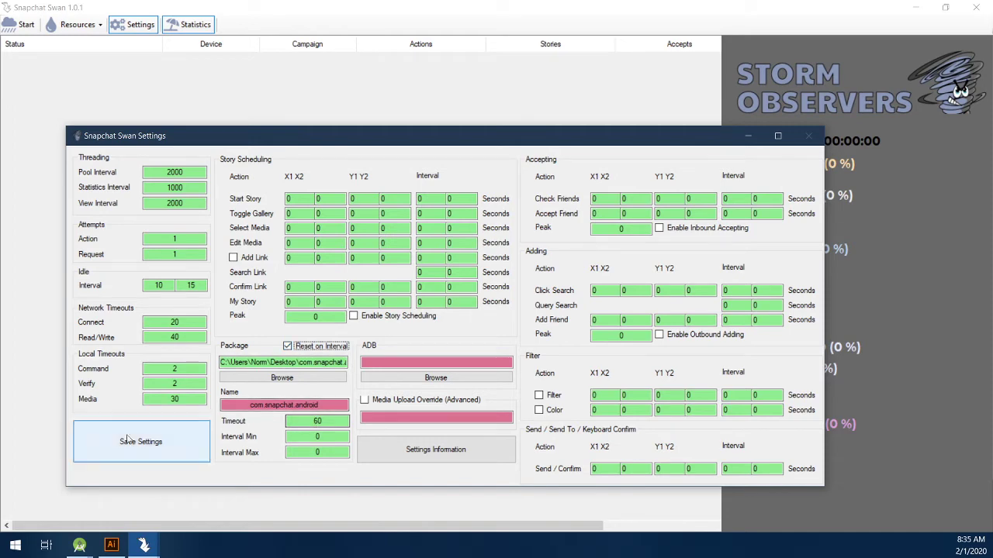
Set the package's Interval Min to 3
click(159, 287)
double_click(159, 286)
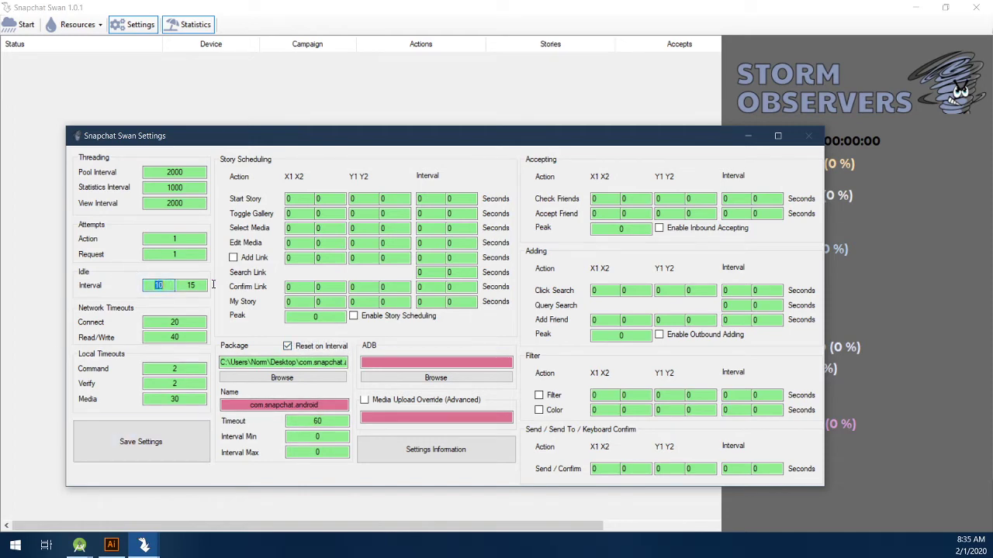
double_click(190, 285)
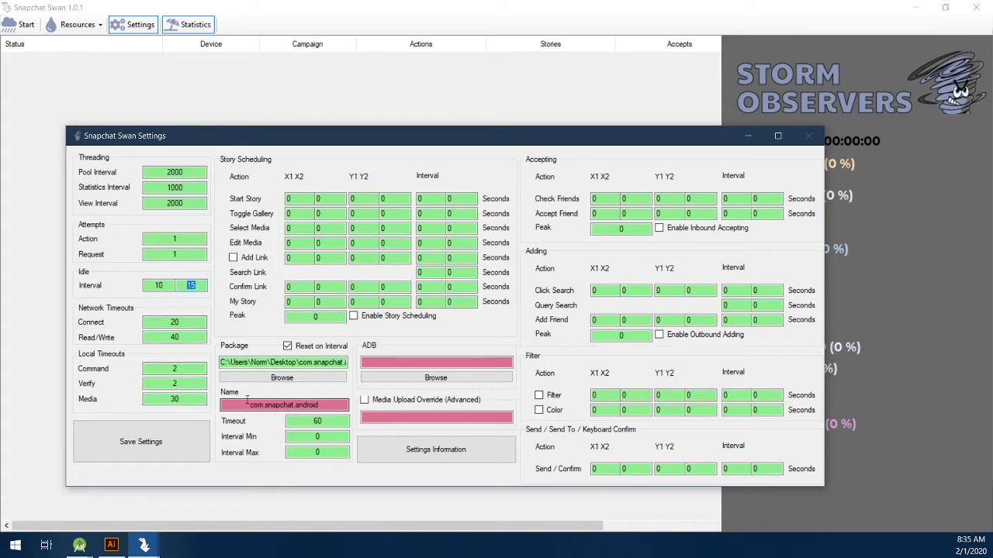
click(317, 437)
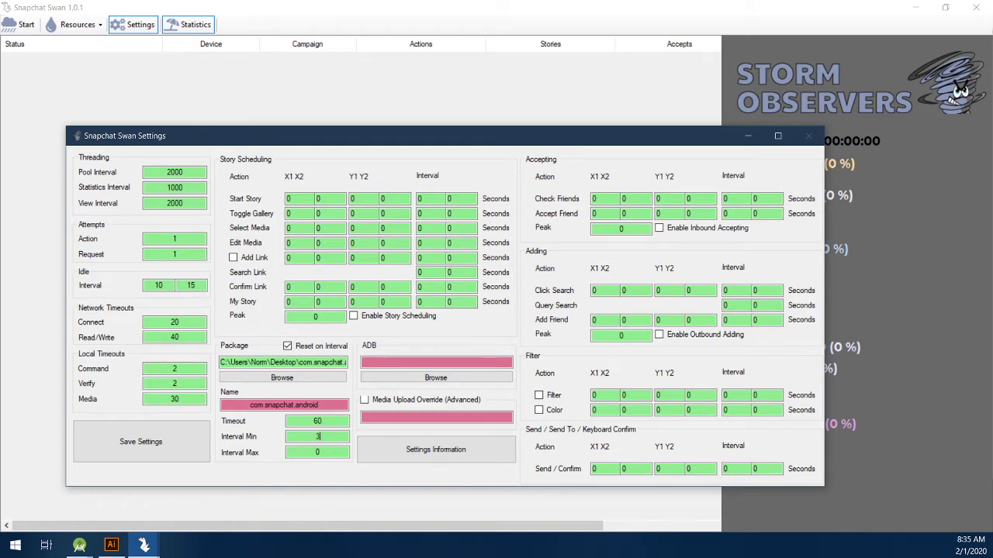
Read the settings information on package reset, location, name, timeout and intervals, and close it
click(396, 444)
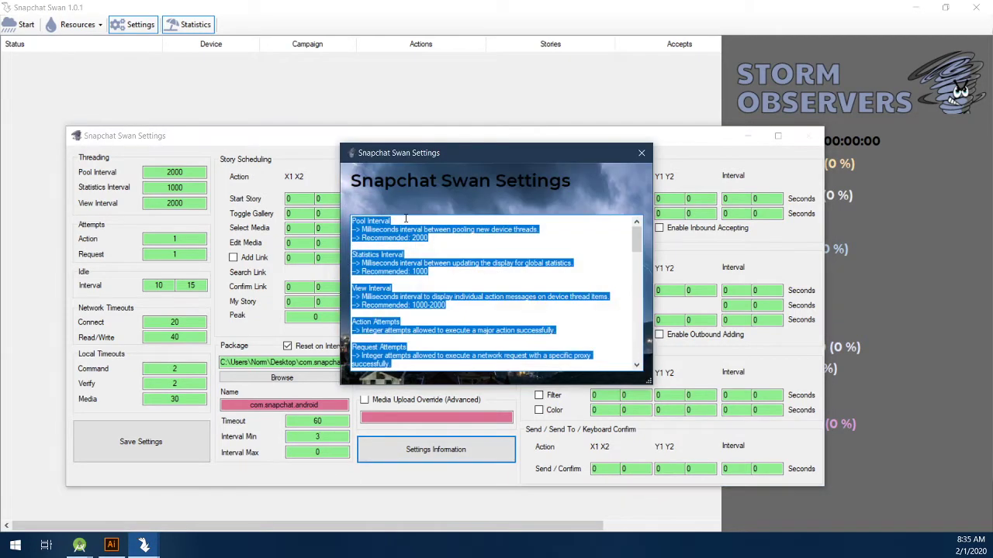
click(393, 288)
scroll(425, 313, down, 9)
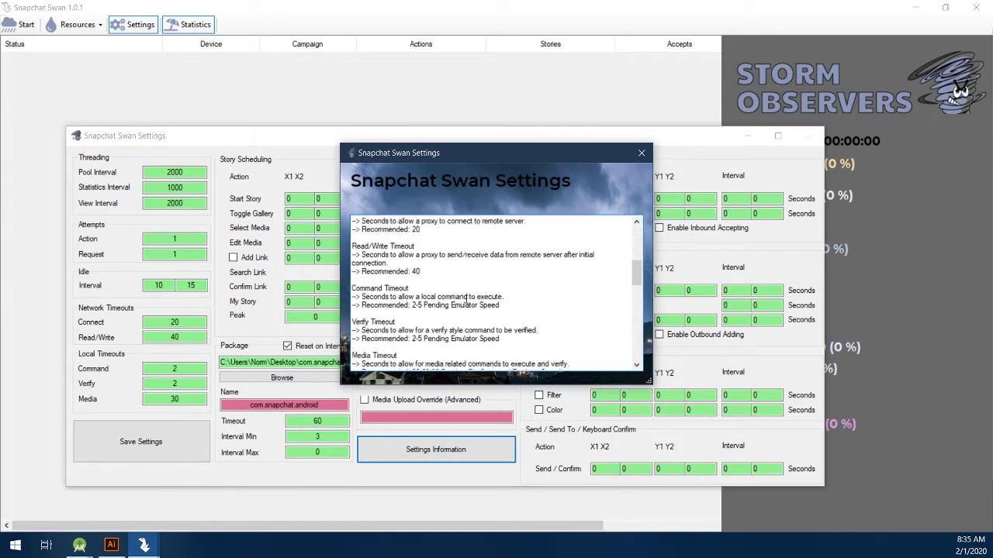
scroll(487, 304, down, 2)
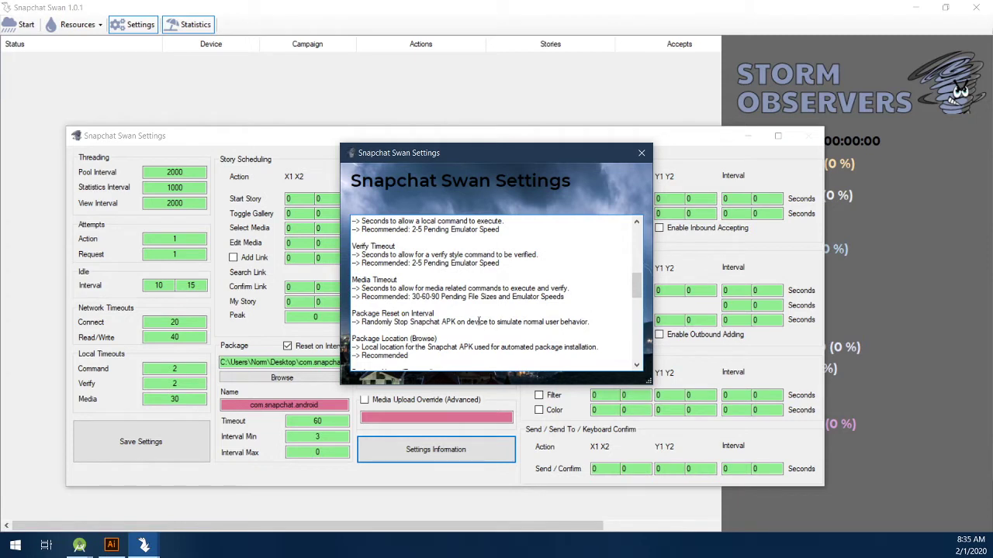
scroll(478, 321, down, 2)
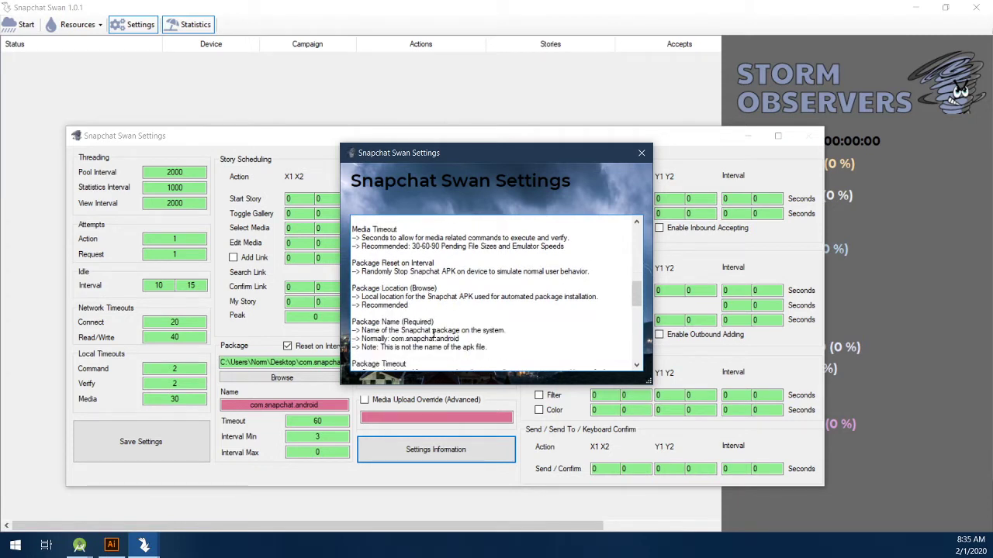
scroll(430, 338, up, 1)
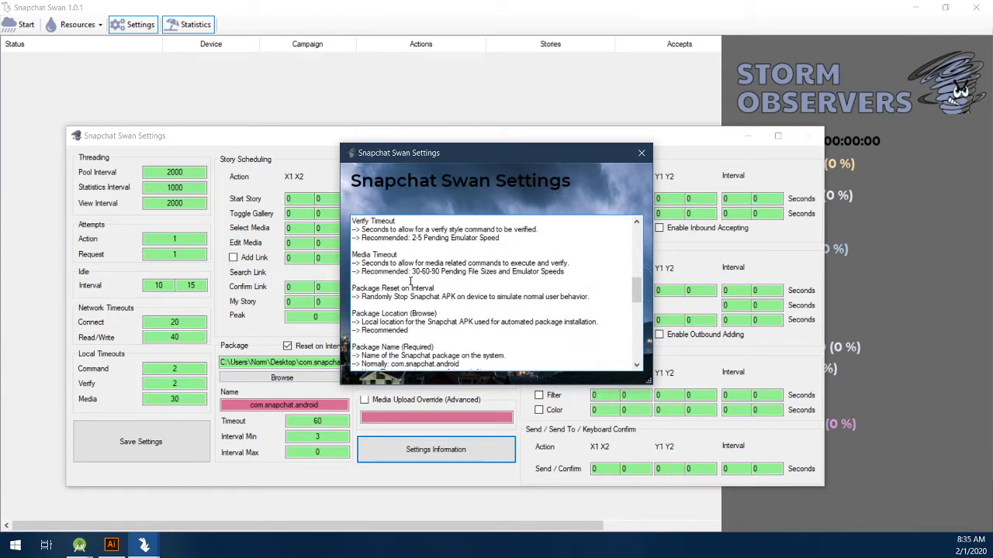
scroll(415, 282, down, 1)
scroll(412, 281, up, 1)
scroll(411, 282, down, 1)
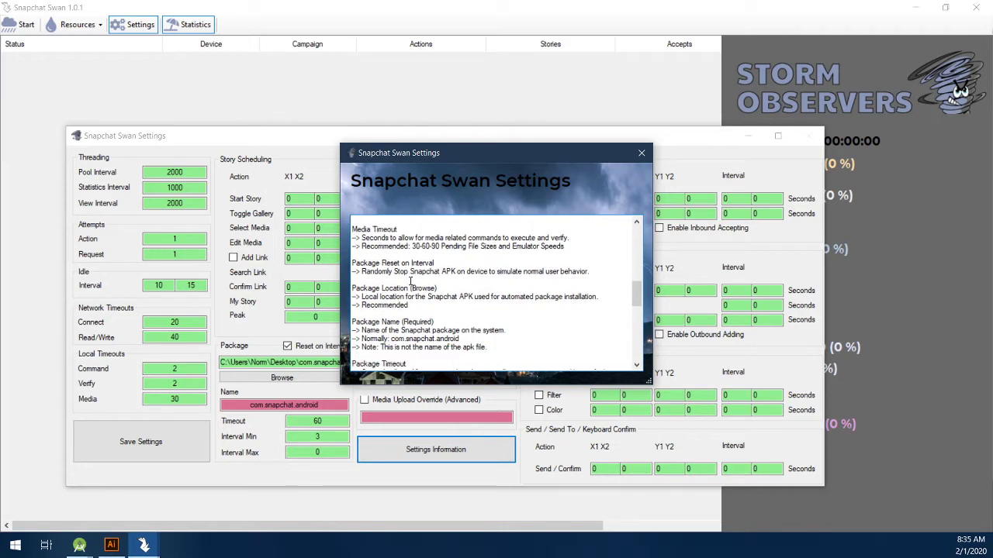
scroll(434, 301, down, 1)
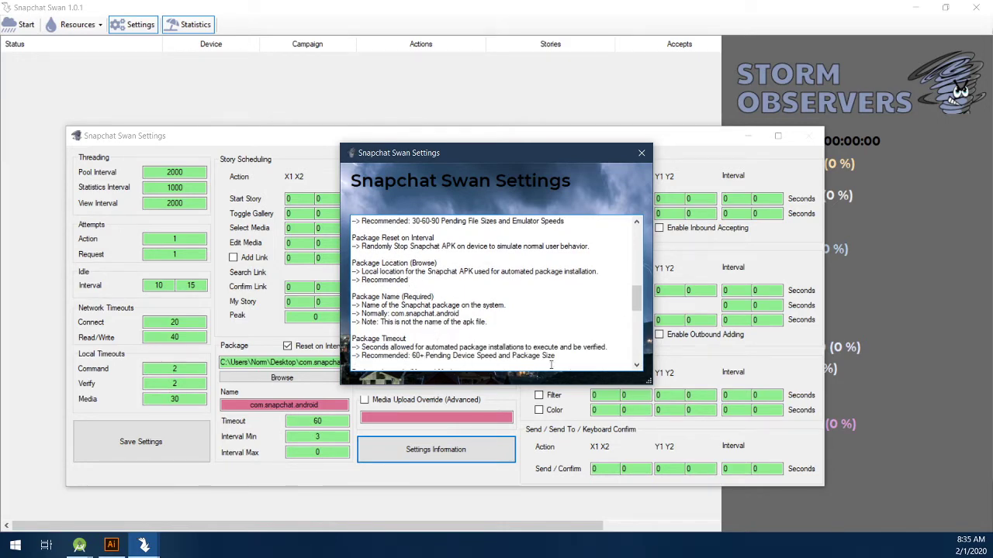
scroll(545, 346, down, 1)
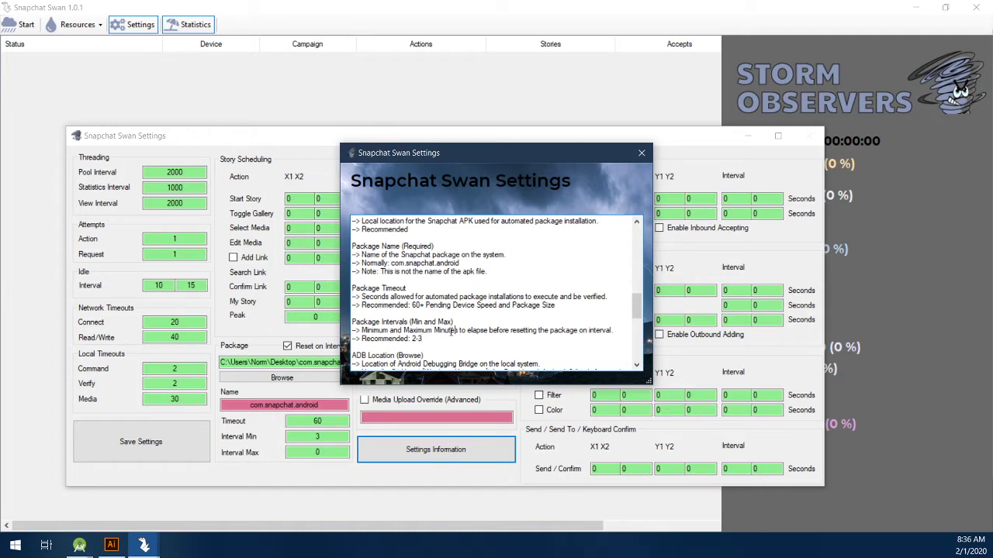
click(641, 153)
Set the package's Interval Min to 2 and Interval Max to 3
click(340, 436)
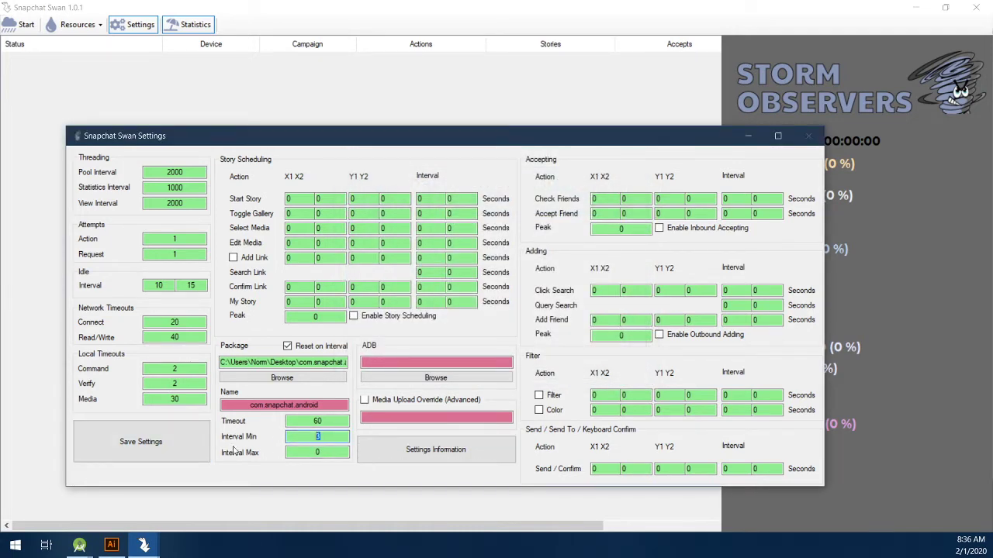
key(BackSpace)
text(2)
key(Tab)
text(3)
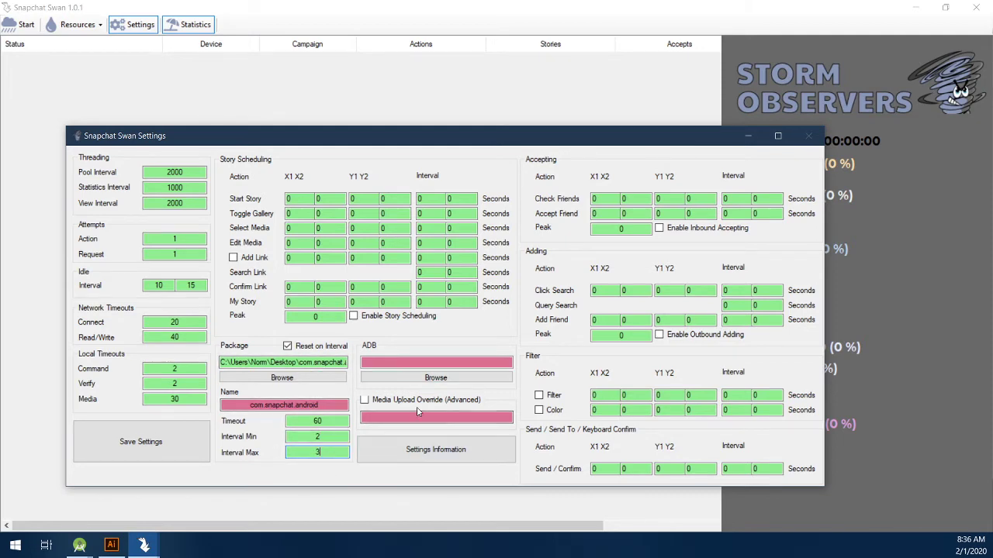
click(423, 450)
click(644, 147)
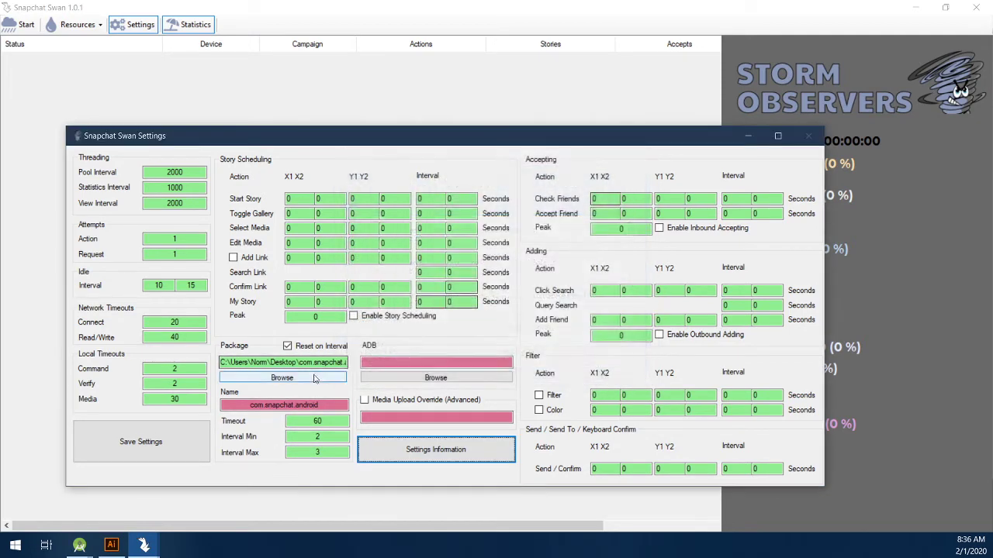
Set the ADB location to adb.exe in the AppData\Local\Android\Sdk\platform-tools folder
click(423, 379)
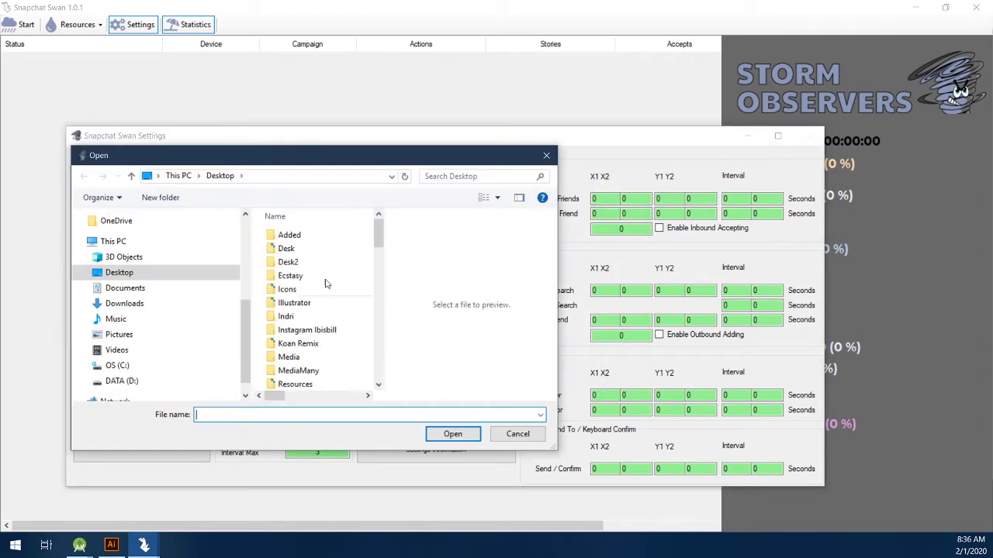
click(309, 177)
text(%appdata%)
key(Return)
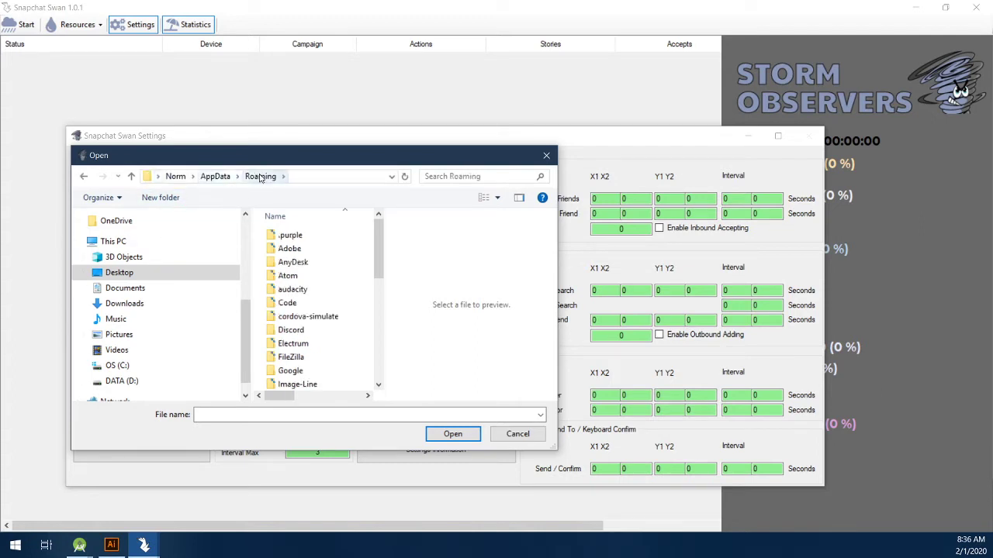
click(222, 177)
double_click(312, 237)
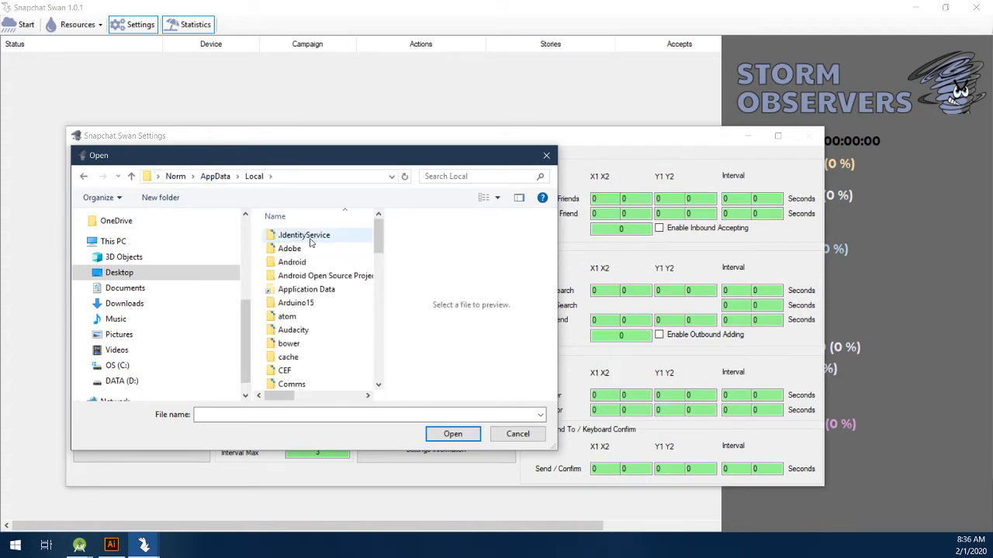
double_click(295, 264)
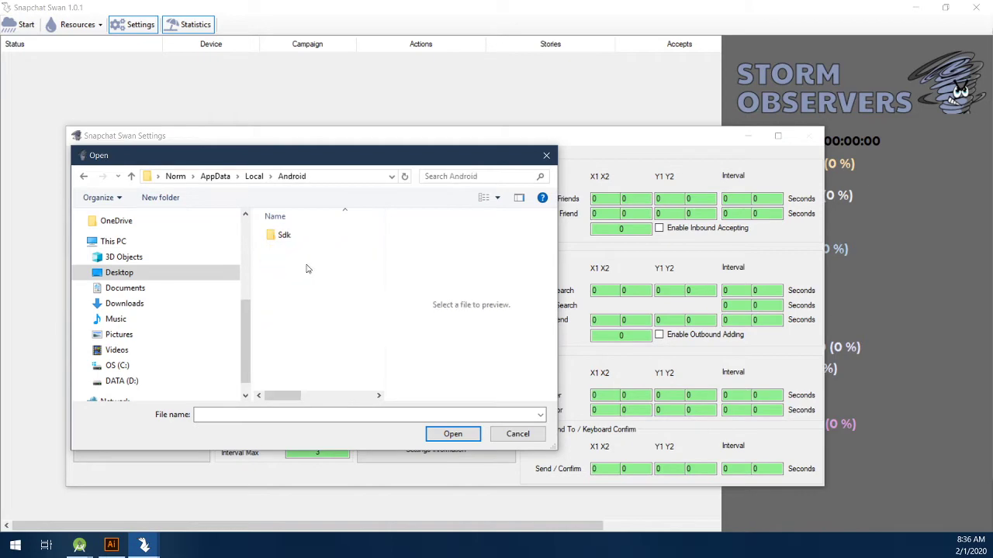
double_click(302, 237)
double_click(325, 349)
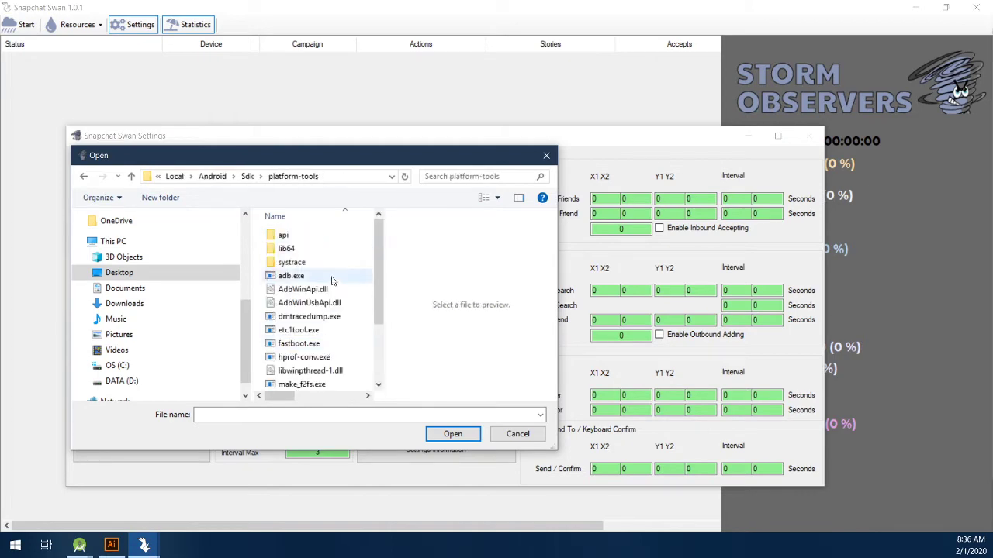
click(307, 275)
click(452, 435)
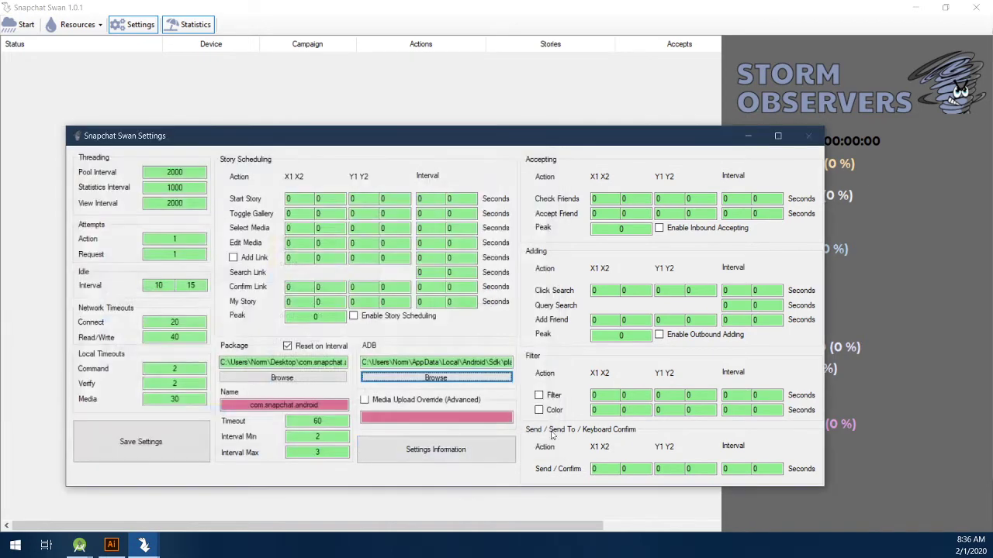
Save the settings, dismiss the confirmation message and start the automation run
click(140, 441)
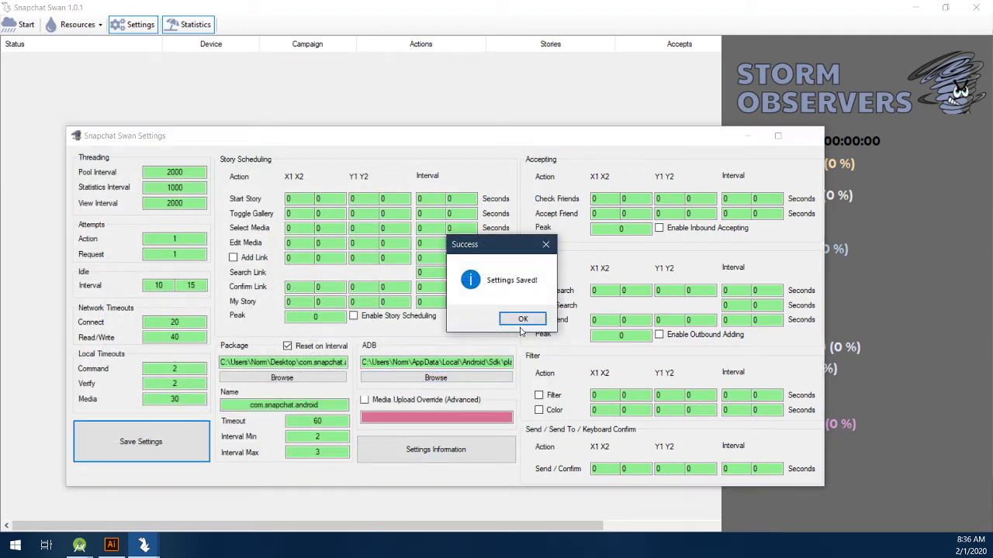
click(523, 319)
mouse_move(449, 134)
mouse_down()
mouse_move(463, 119)
mouse_move(454, 135)
mouse_up()
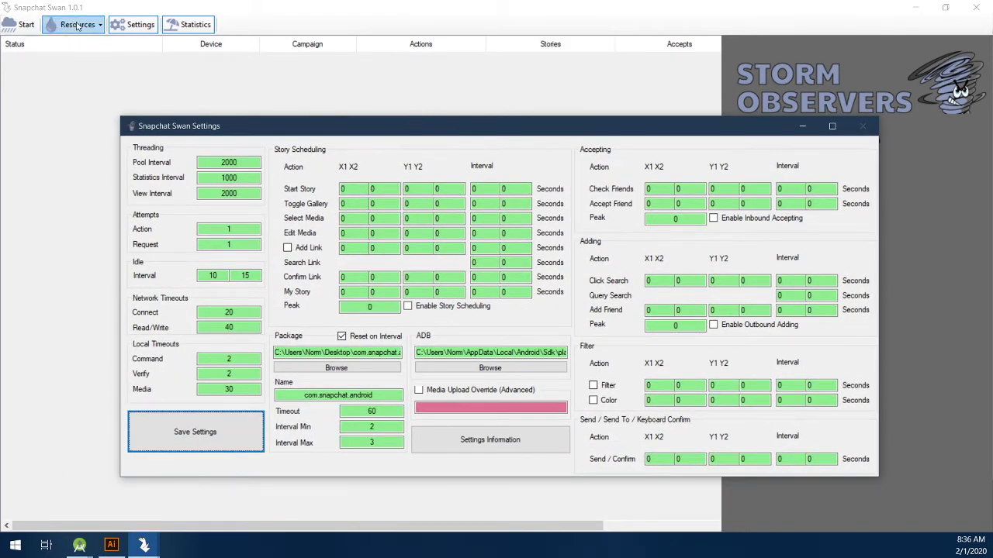
click(26, 26)
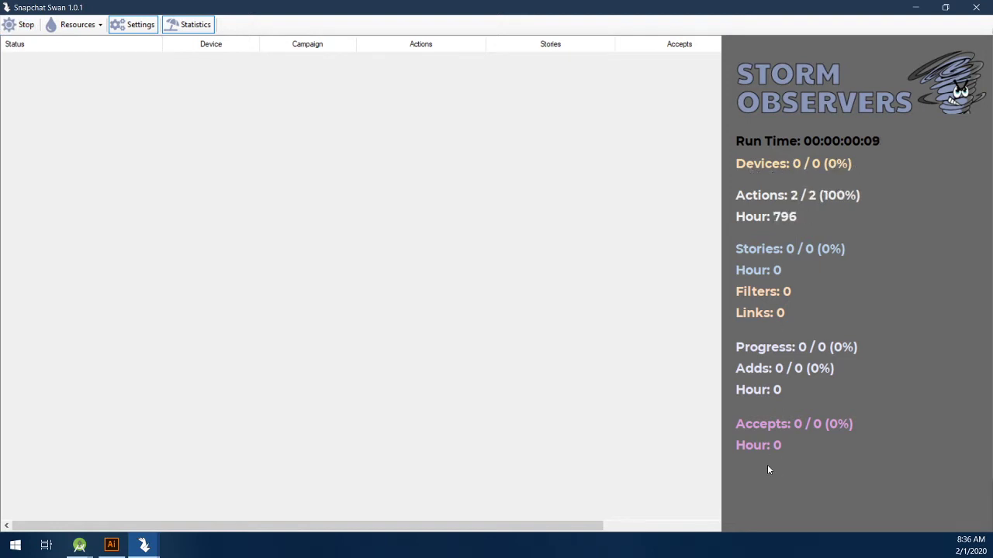
click(15, 546)
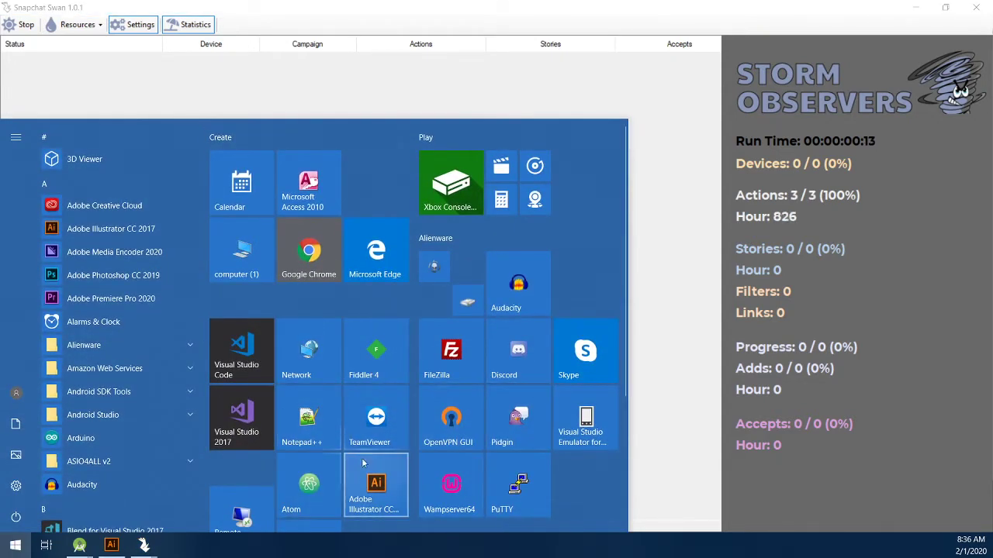
scroll(426, 442, down, 2)
click(552, 466)
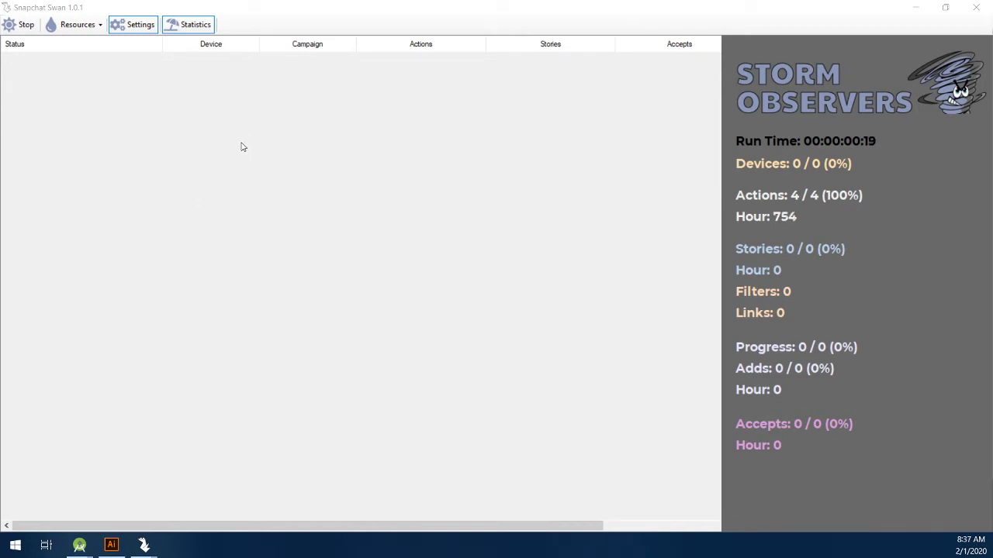
Switch to the Android Virtual Device Manager and launch the thot3 virtual device
mouse_move(79, 545)
click(181, 487)
click(639, 159)
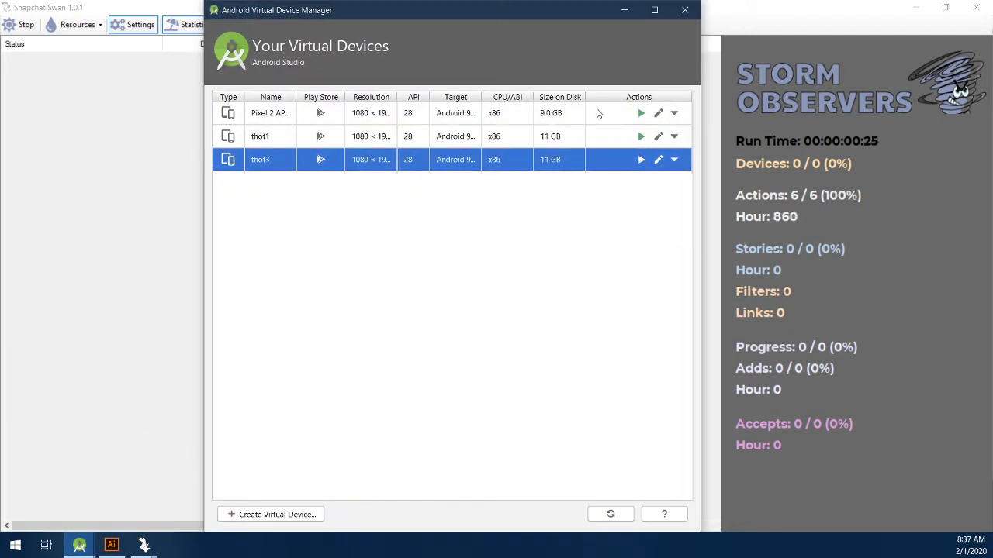
Minimise the Virtual Device Manager, bring the running emulator forward, back out of its open Snapchat screens and return to the Android home screen
click(624, 10)
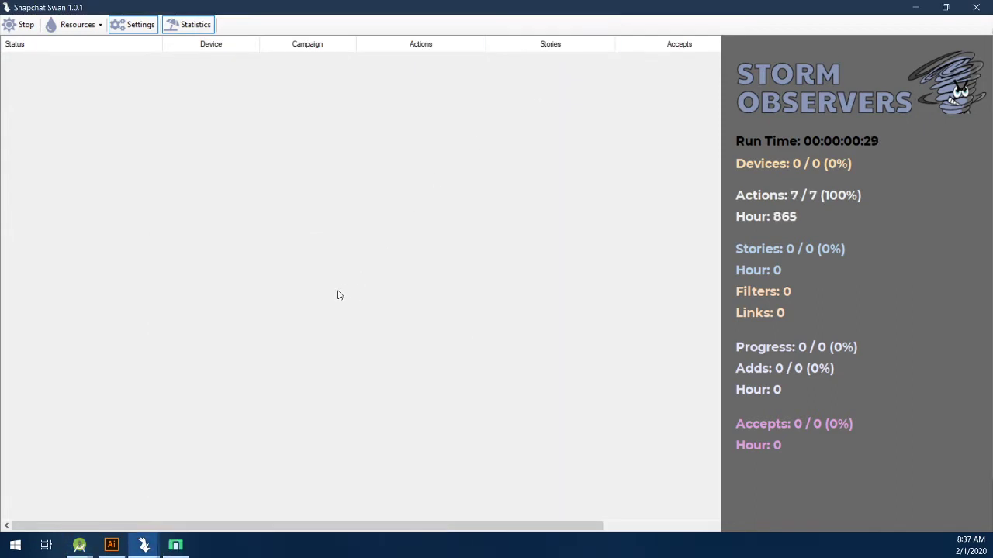
click(176, 545)
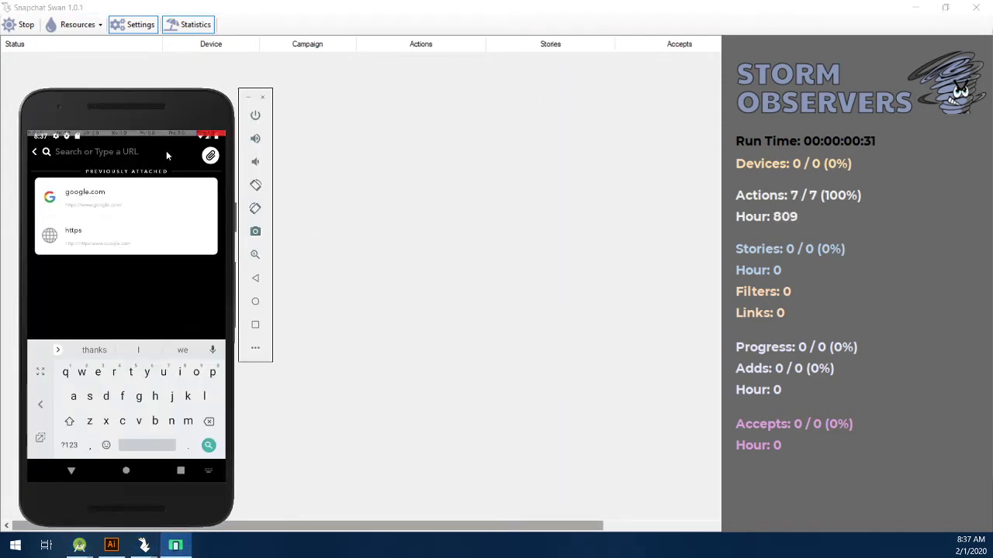
drag(309, 98, 371, 94)
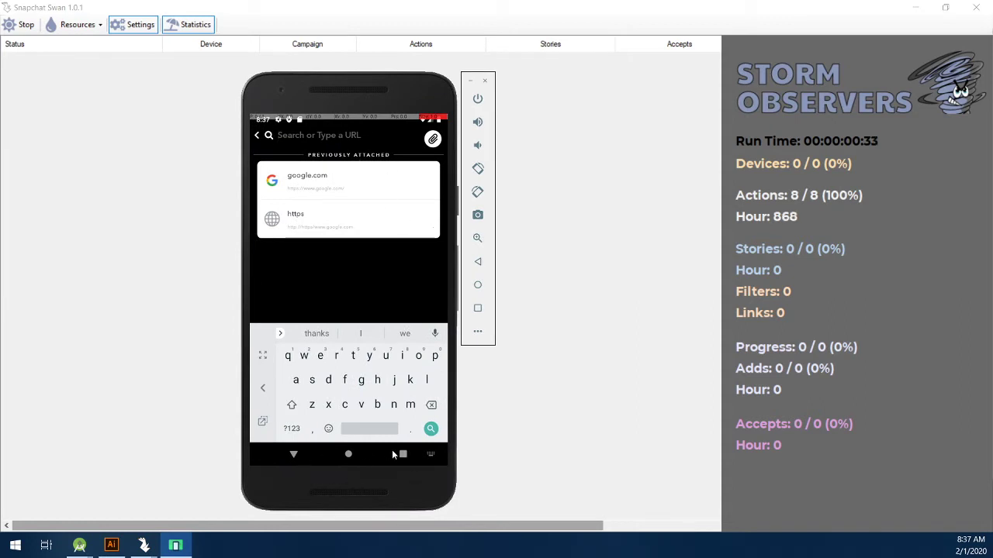
click(292, 460)
click(292, 461)
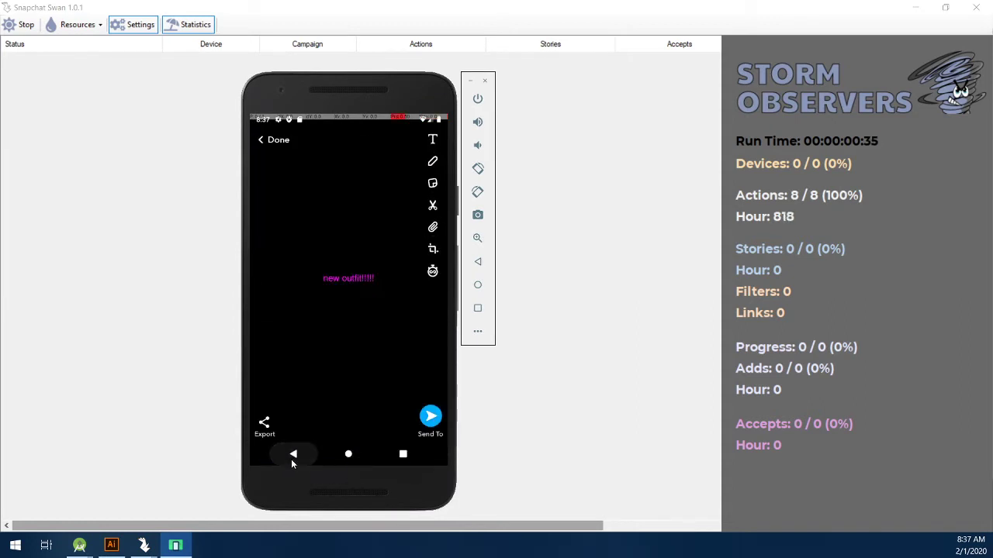
click(291, 461)
click(364, 310)
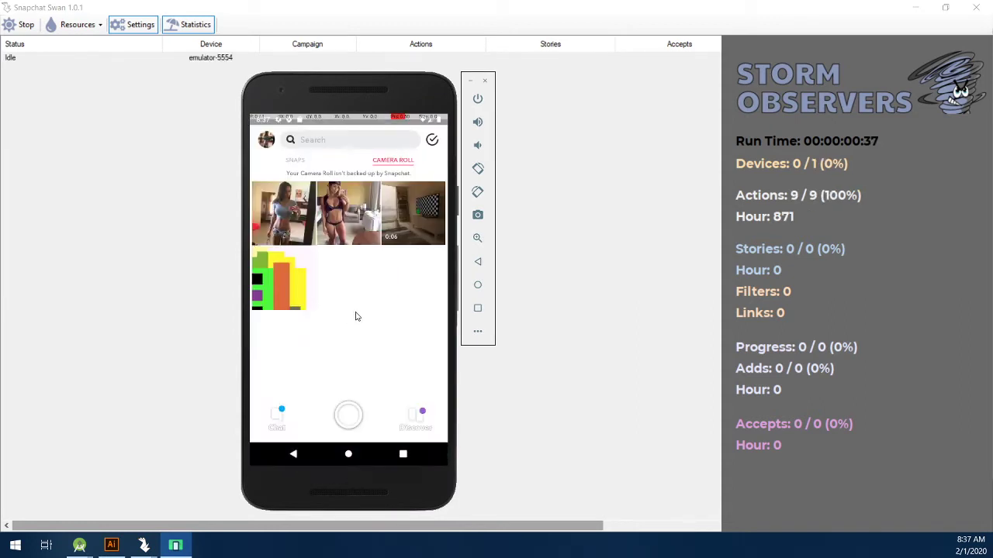
click(404, 457)
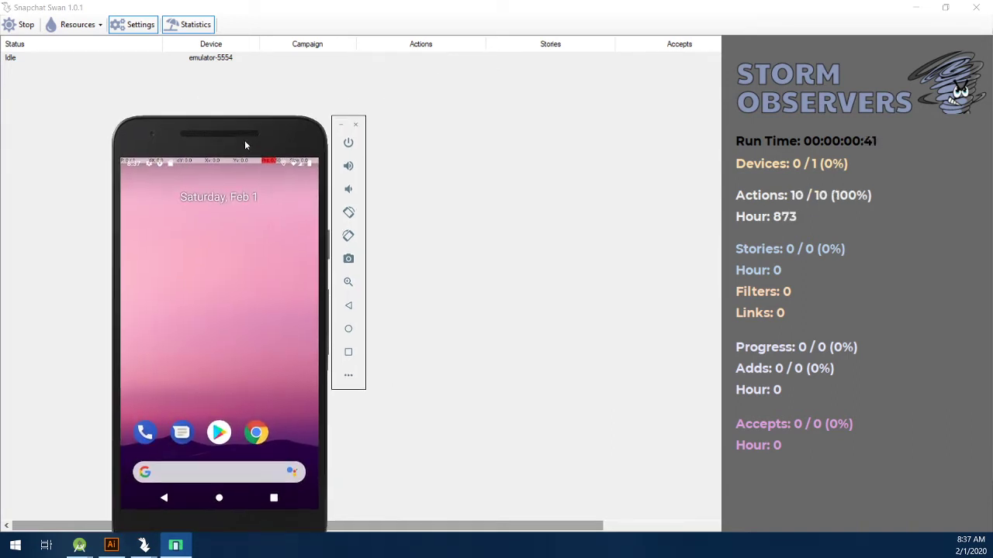
click(116, 60)
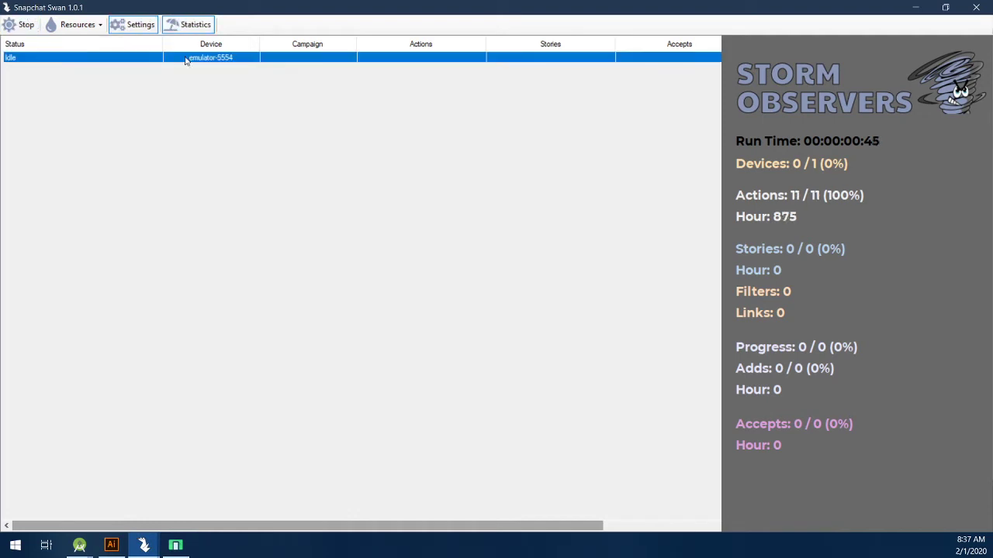
right_click(184, 61)
click(124, 89)
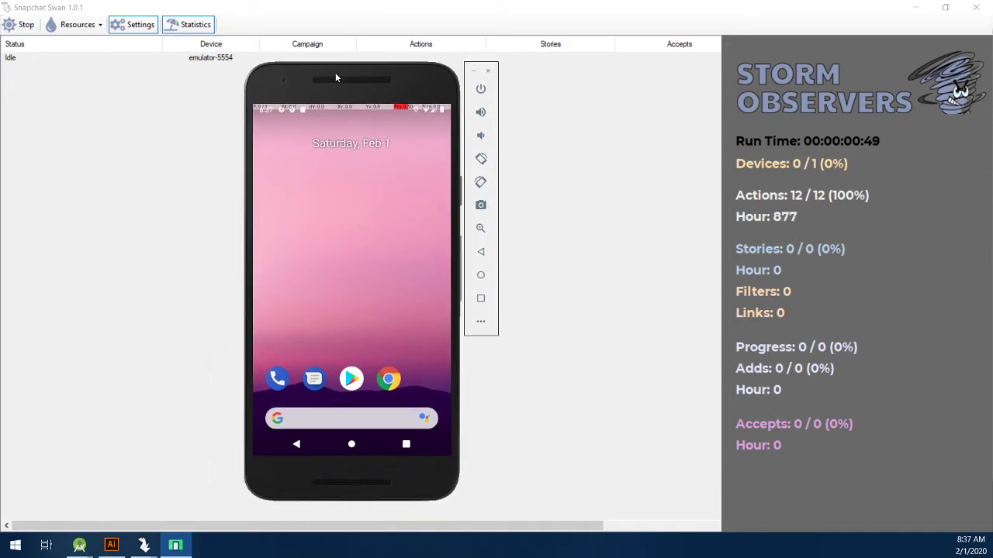
drag(341, 78, 382, 104)
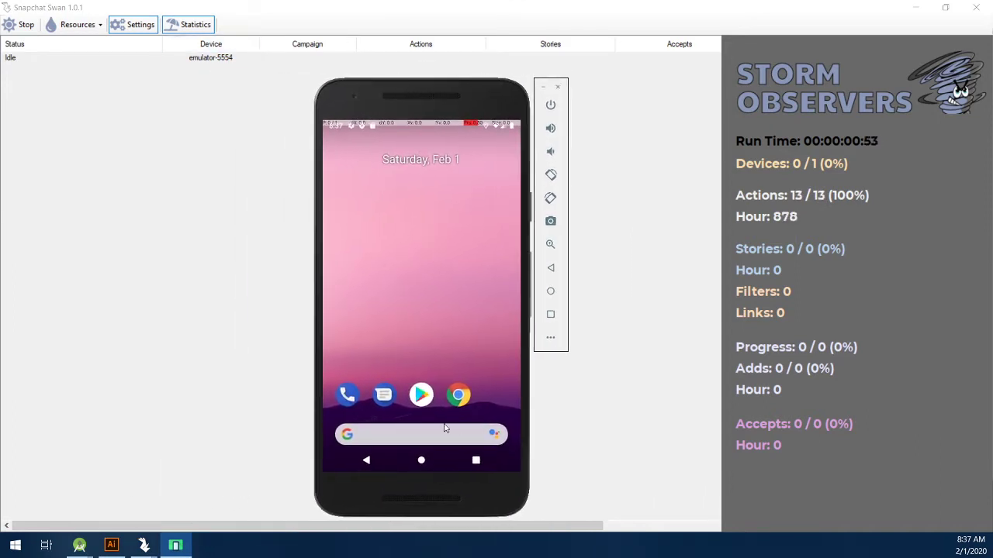
Open the emulator's Android Settings and show the build number on the System page's About emulated device screen
drag(452, 411, 456, 372)
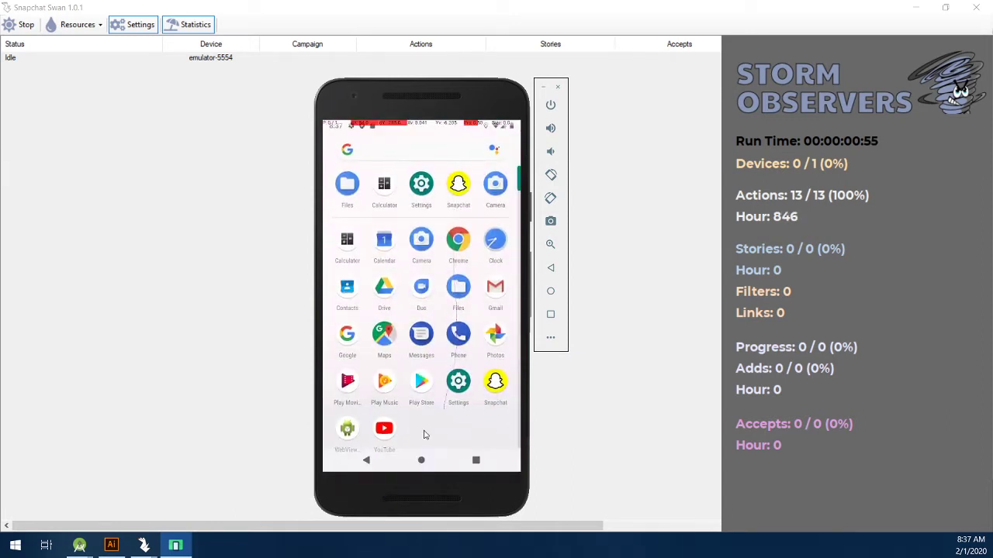
click(463, 401)
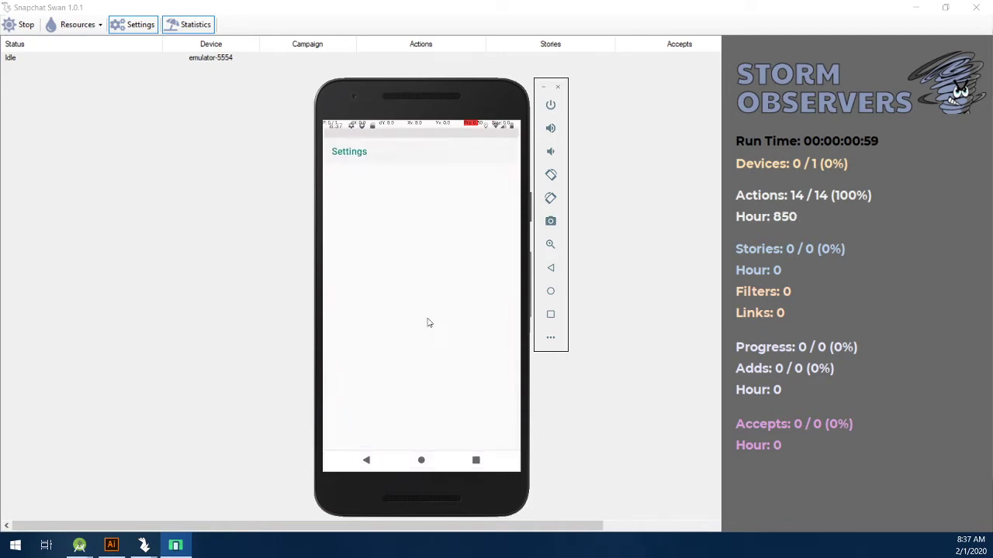
drag(423, 411, 432, 277)
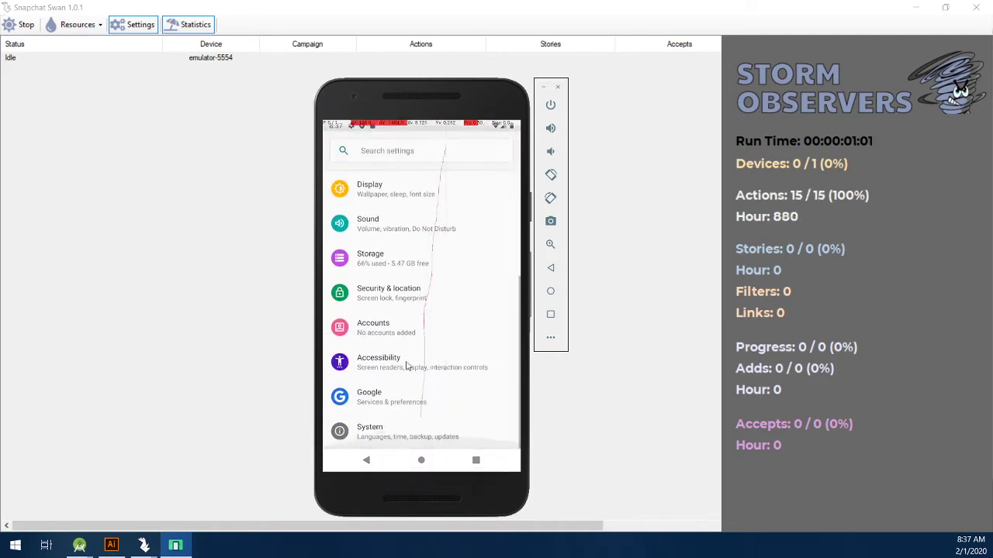
click(404, 435)
click(415, 180)
drag(416, 419, 425, 331)
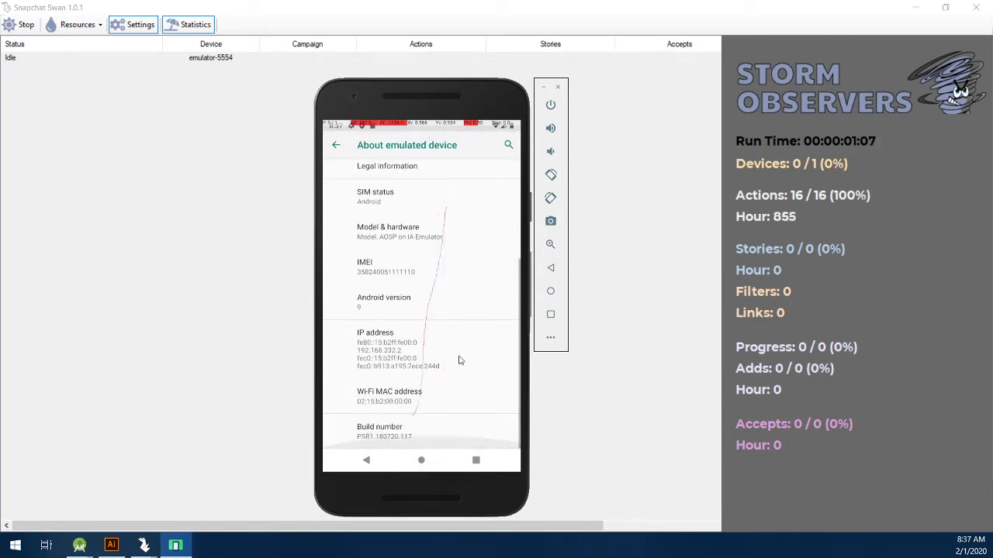
Tap the build number repeatedly to enable developer mode on the emulated device
click(397, 438)
click(398, 438)
click(406, 436)
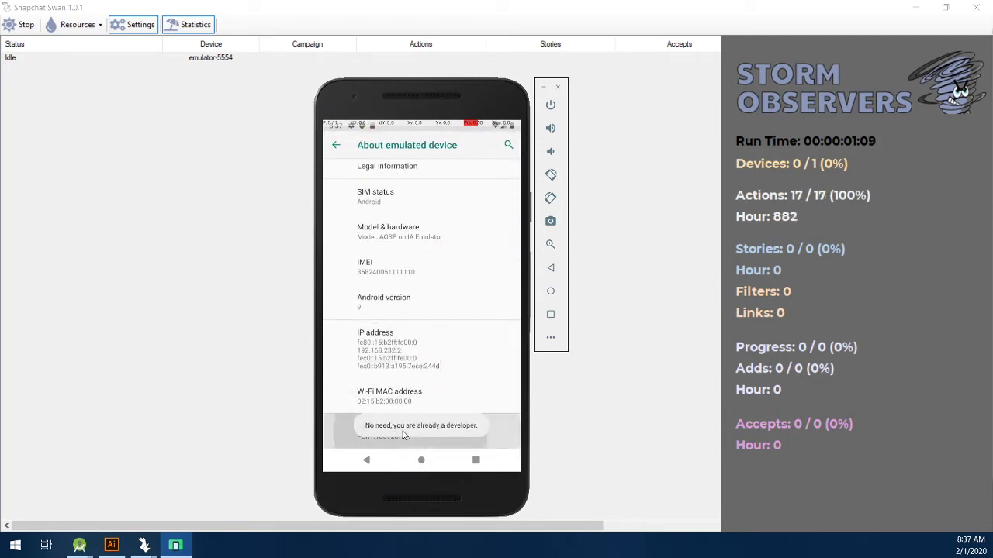
click(405, 437)
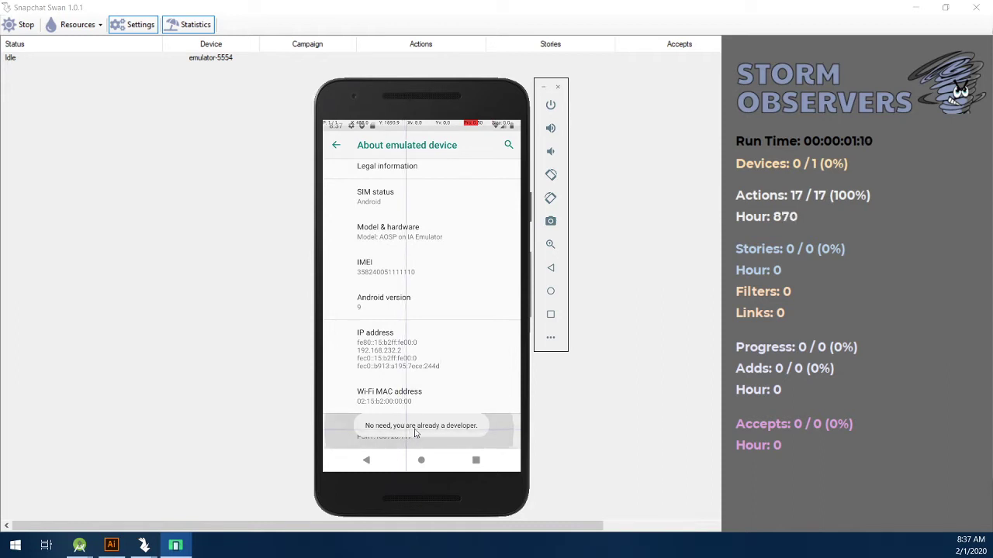
Return to the main Android settings, search for "developer options" and open the Developer options page
click(335, 145)
click(336, 145)
click(410, 150)
text(developer options)
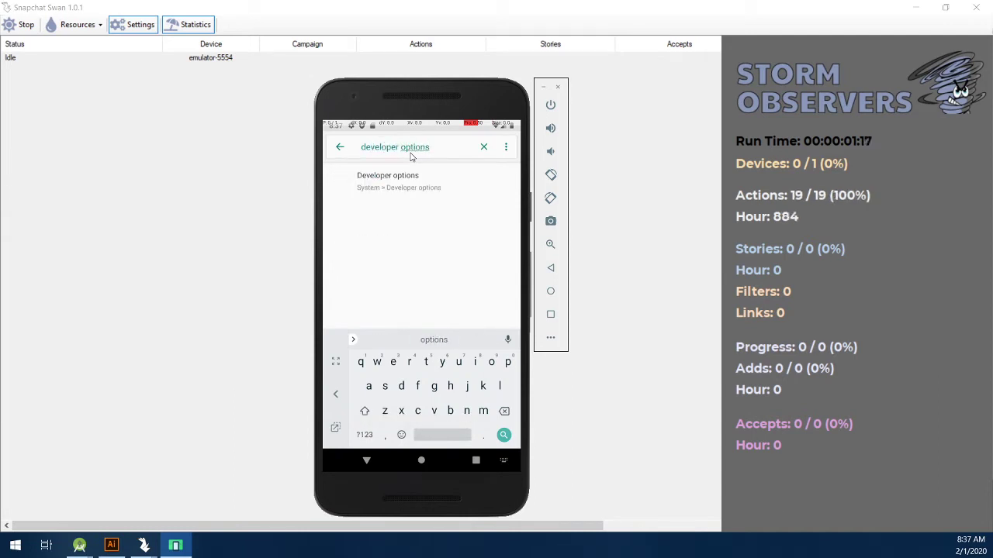
click(388, 184)
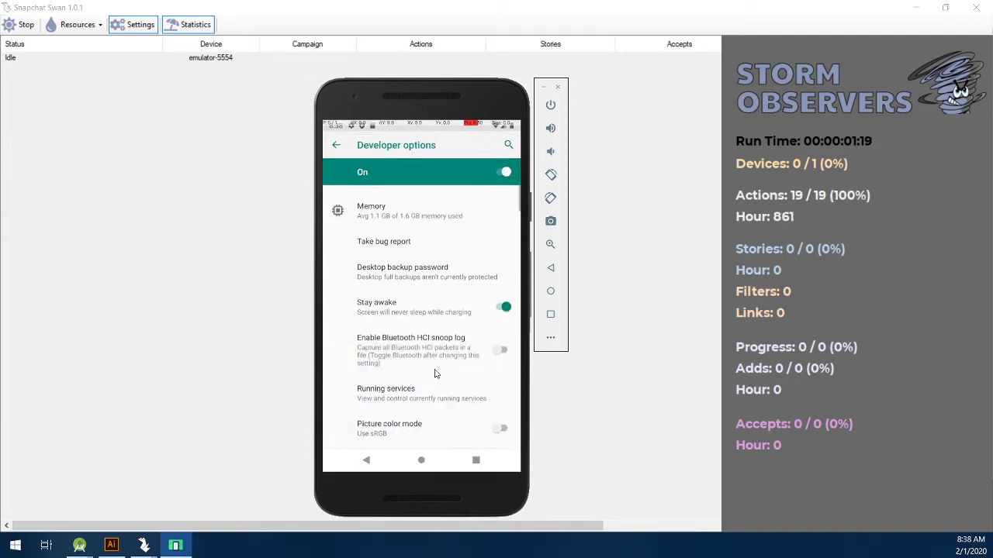
Look through the developer options, search for "pointer" and open the Pointer location setting to check it
drag(434, 376, 455, 163)
drag(432, 367, 446, 193)
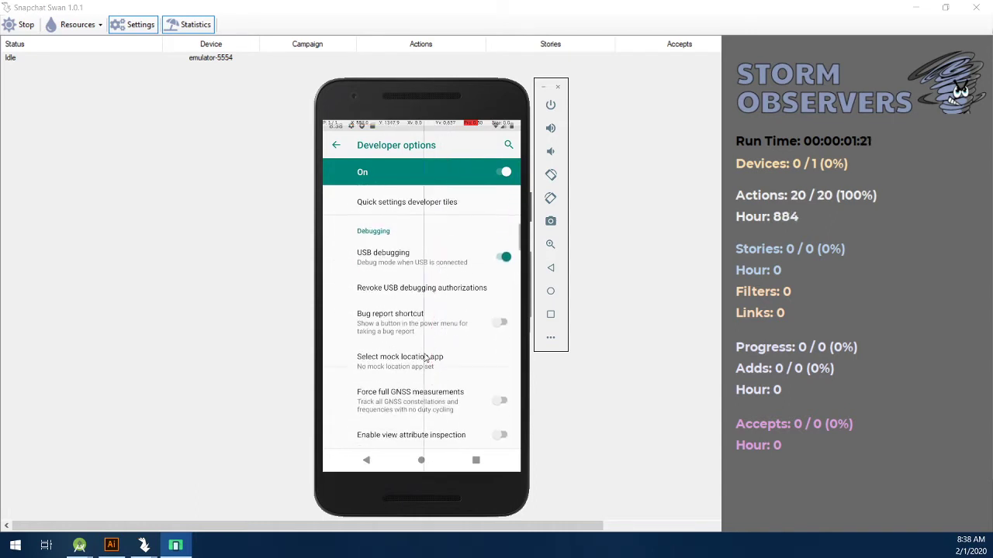
drag(423, 365, 434, 203)
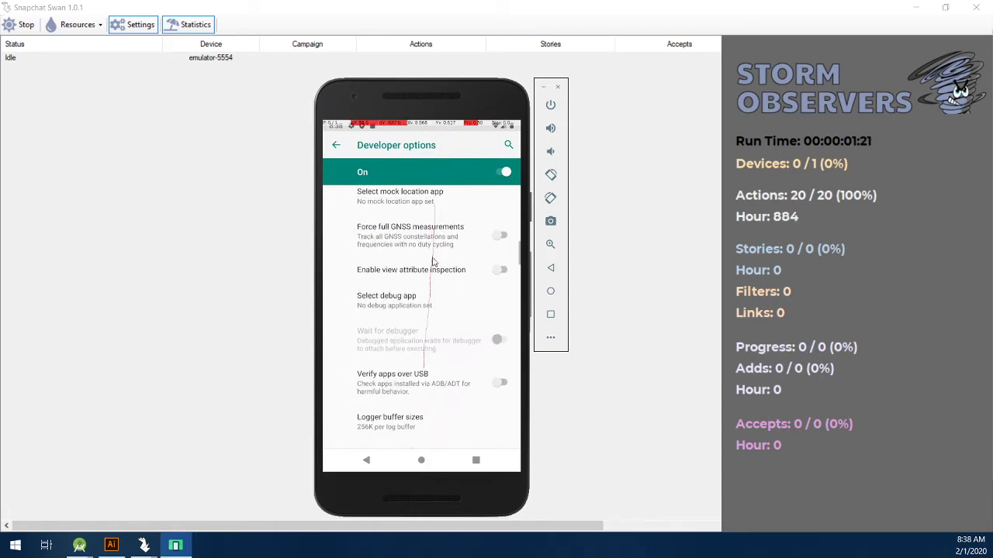
click(509, 144)
text(pointer)
click(442, 183)
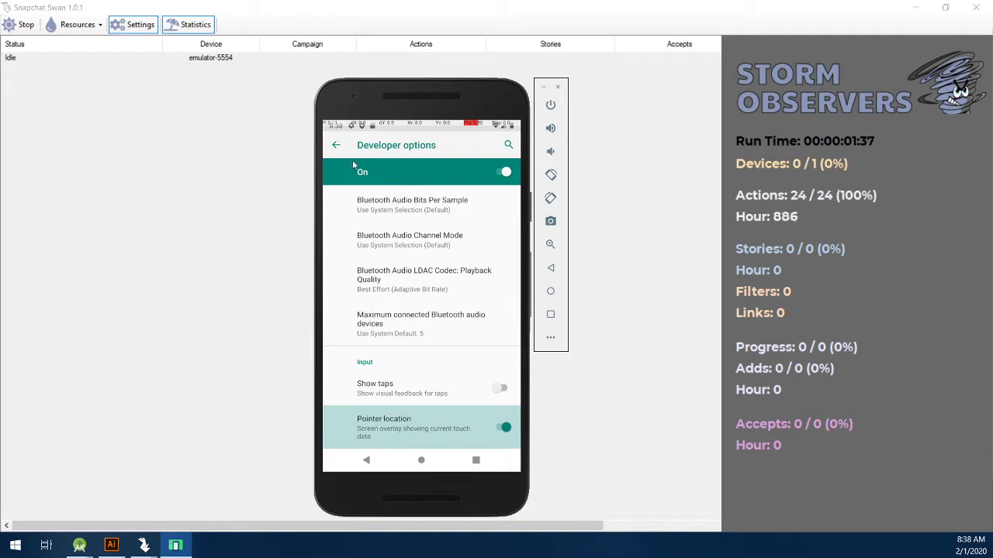
Search the Android settings for "keyboard" and open the Text correction settings of the Gboard virtual keyboard
click(336, 145)
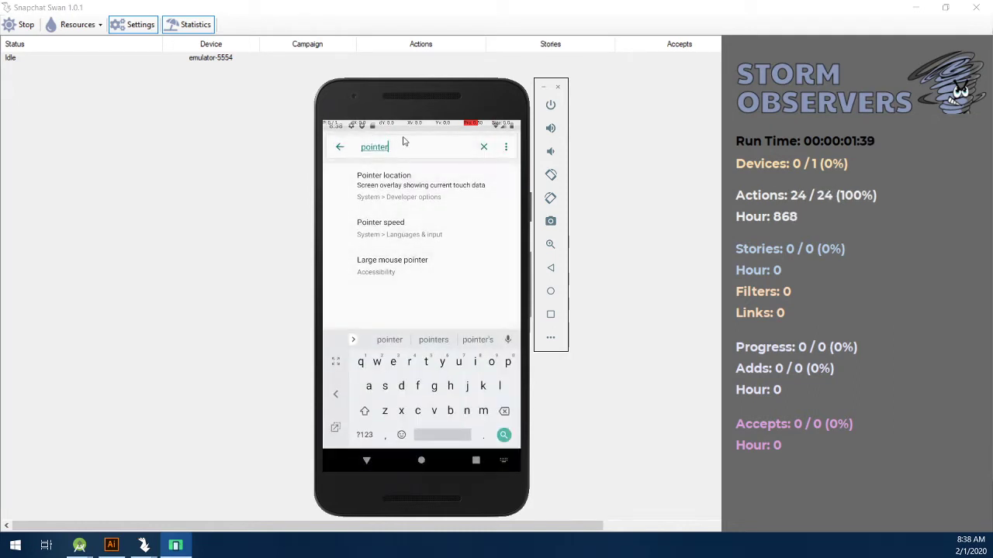
click(483, 147)
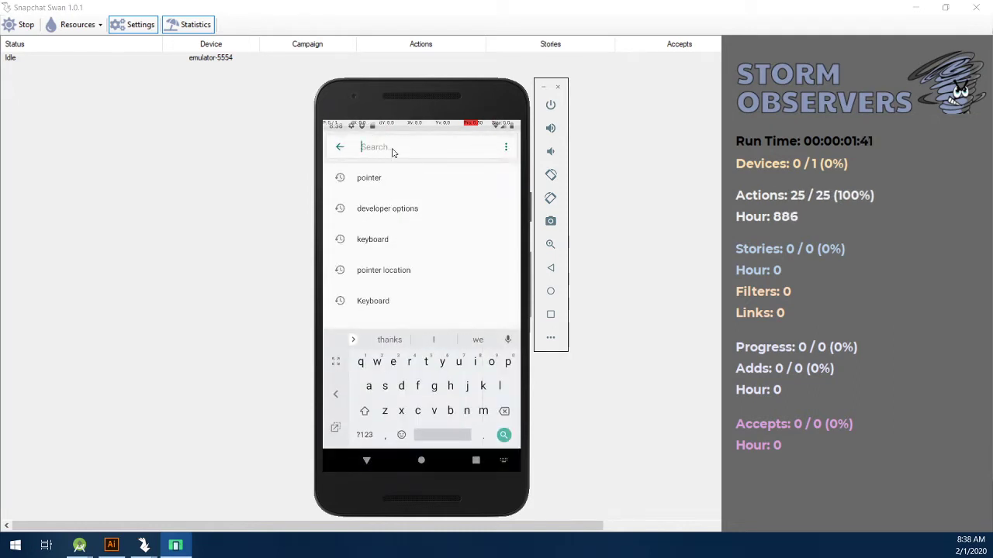
text(key)
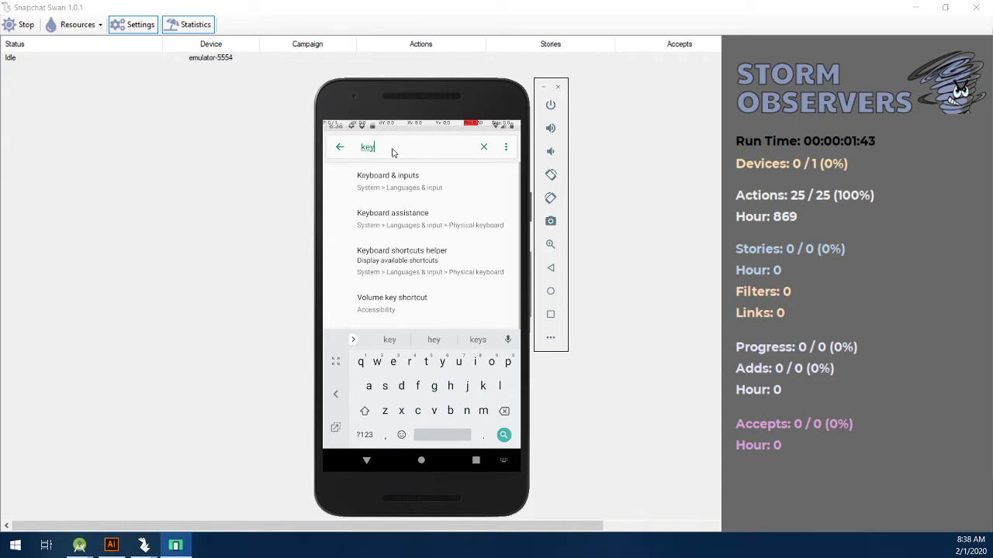
text(board)
click(382, 190)
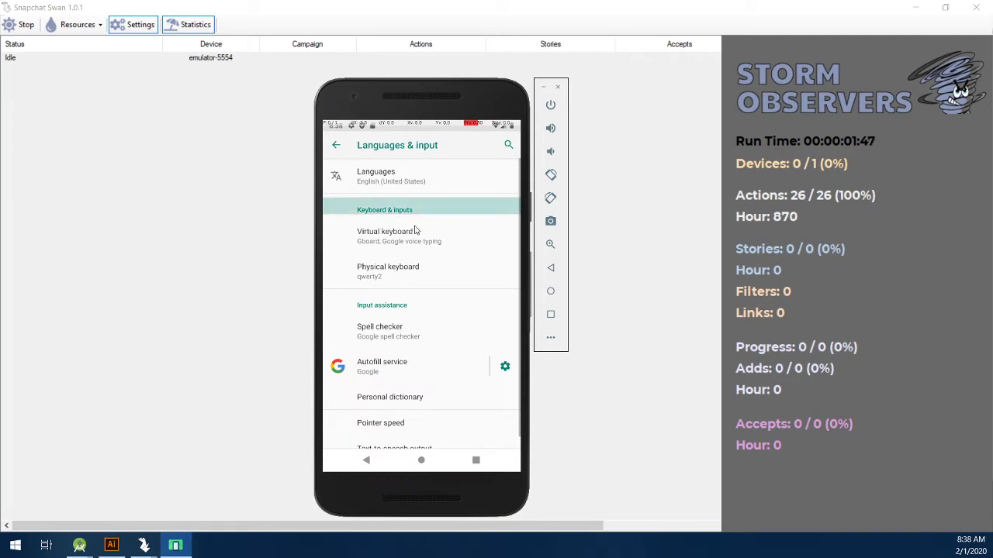
click(403, 242)
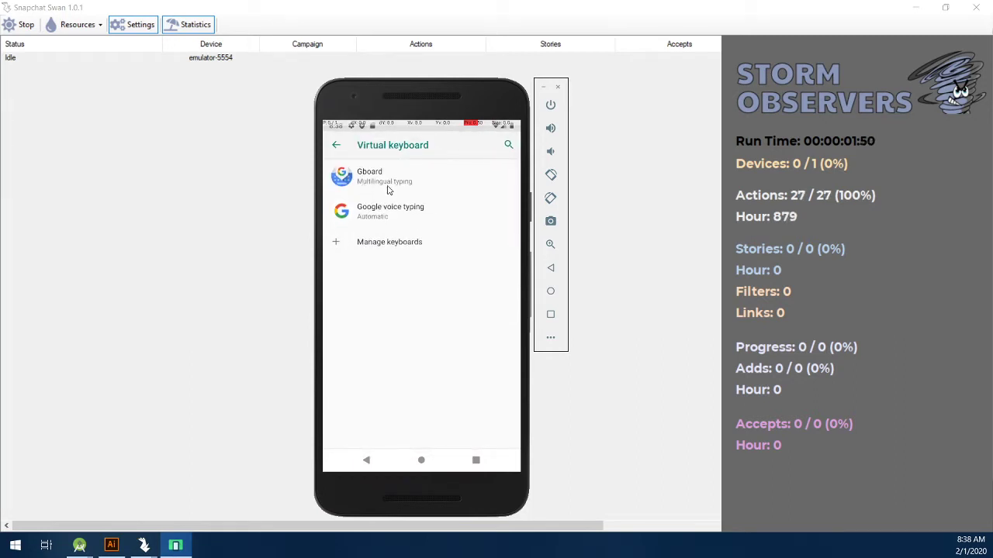
click(399, 183)
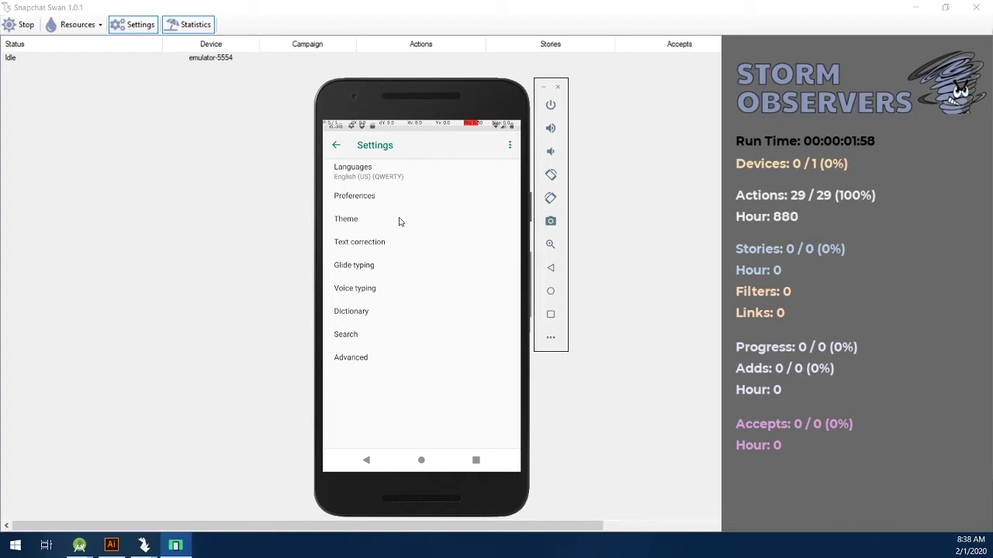
click(359, 242)
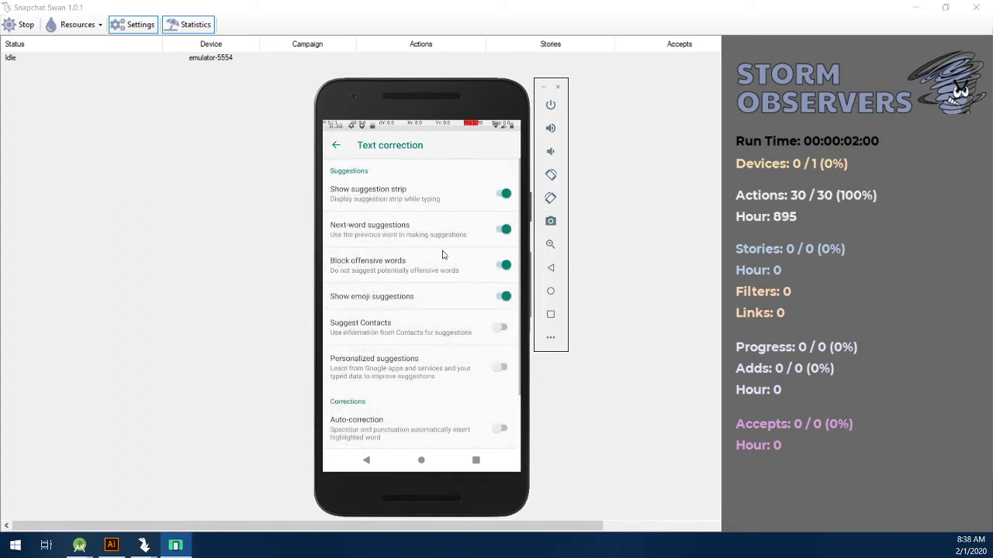
Turn off Gboard's next-word suggestions, offensive-word blocking, emoji suggestions and suggestion strip
click(506, 228)
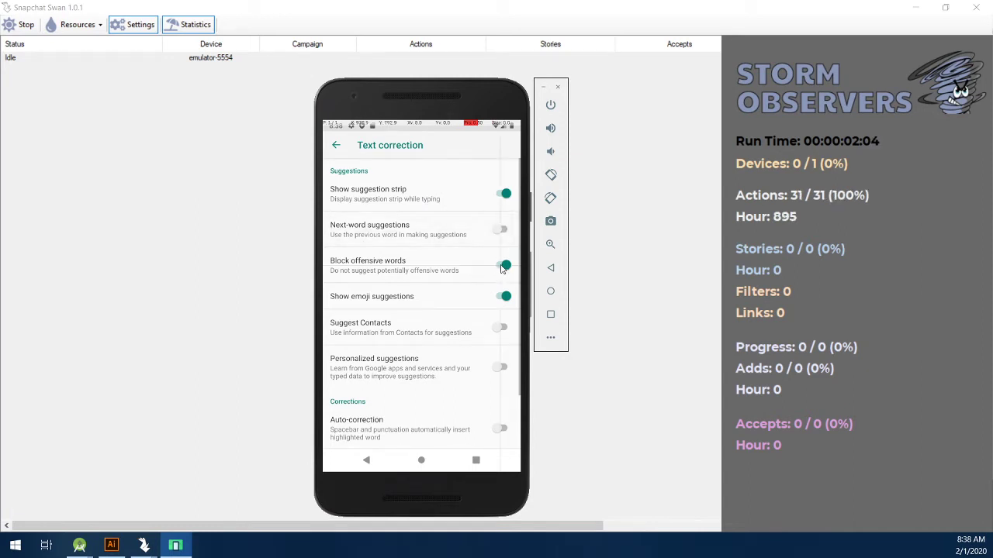
click(501, 266)
click(502, 300)
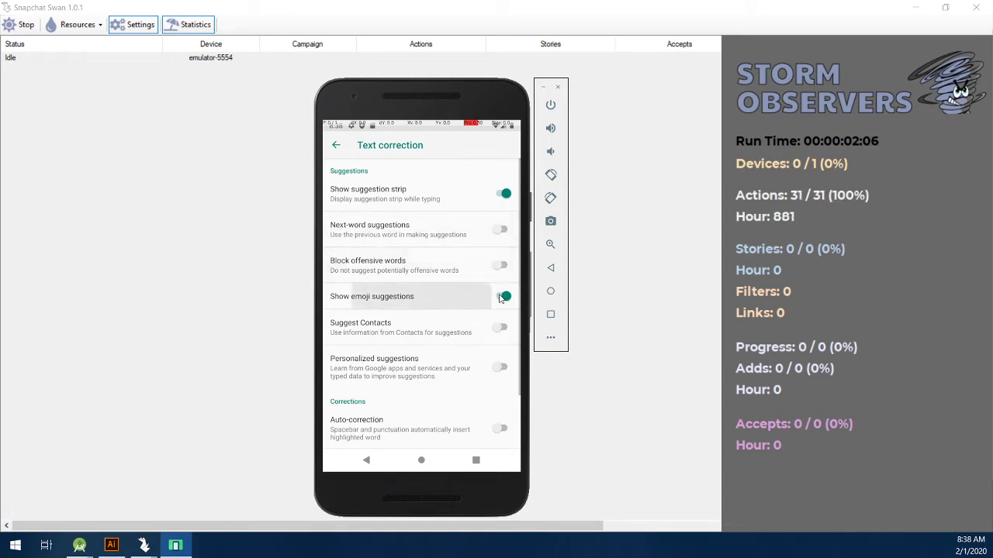
click(502, 195)
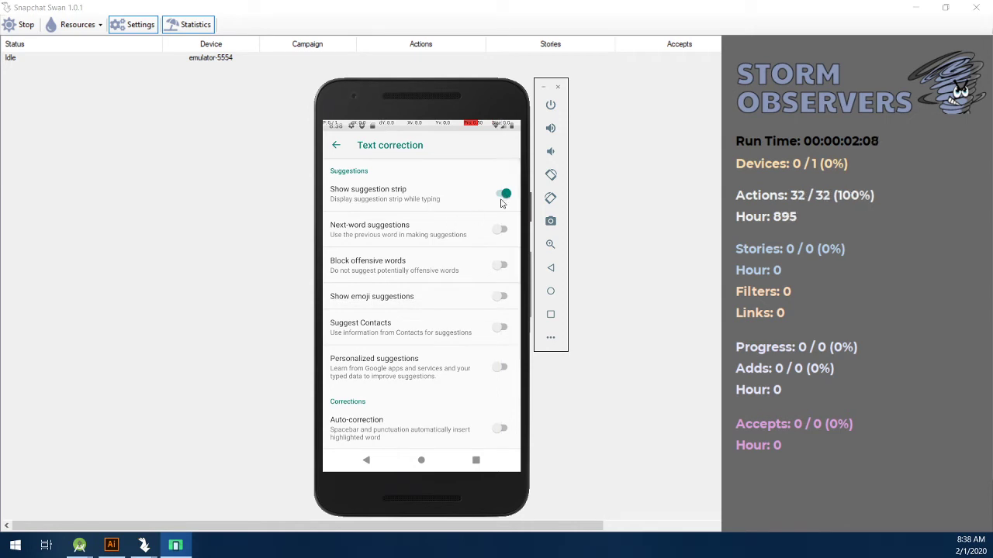
click(502, 198)
Review the remaining suggestion and correction options in Text correction and go back to the Virtual keyboard page
drag(446, 341, 481, 177)
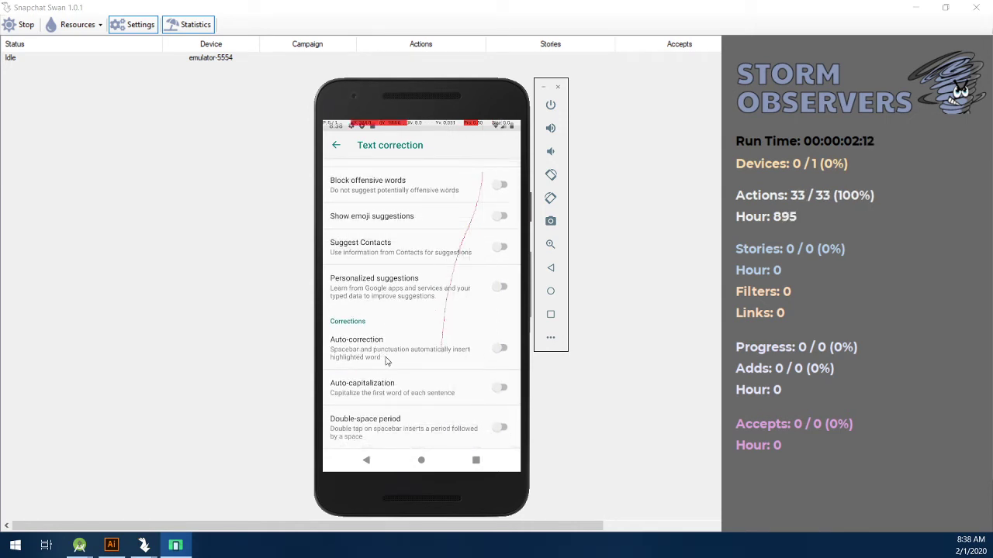
mouse_move(386, 361)
mouse_down()
mouse_move(364, 352)
mouse_move(385, 340)
mouse_up()
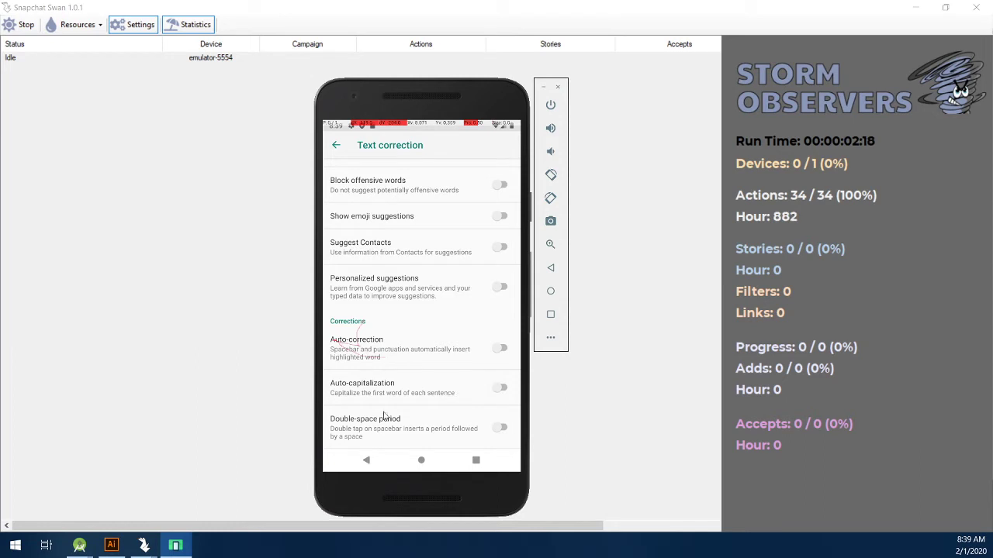
mouse_move(437, 237)
mouse_down()
mouse_move(434, 409)
mouse_move(392, 334)
mouse_up()
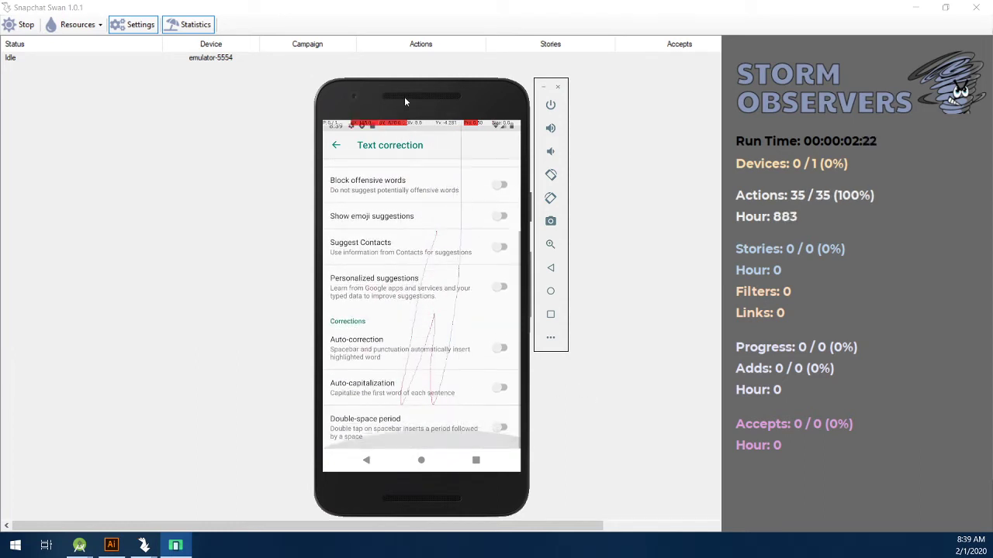
click(338, 148)
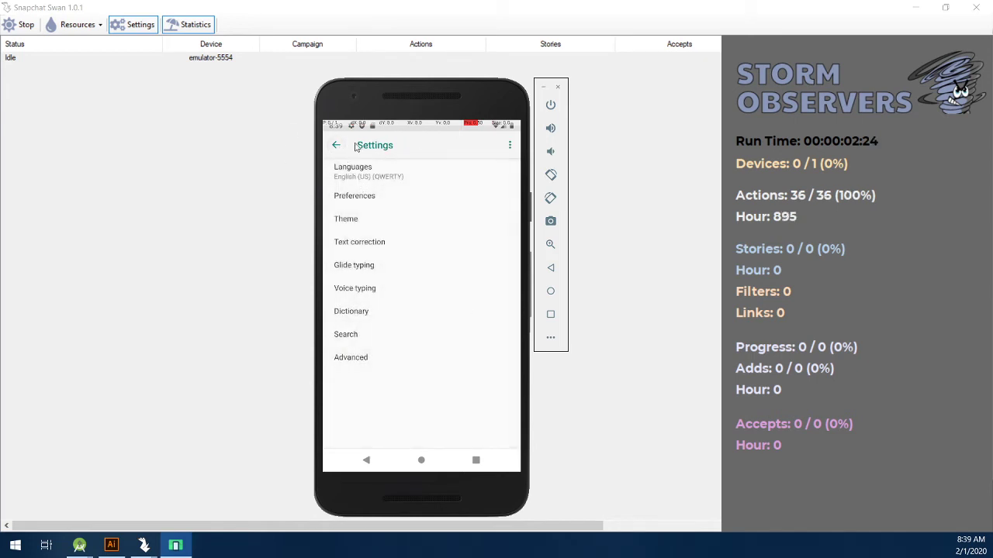
click(336, 146)
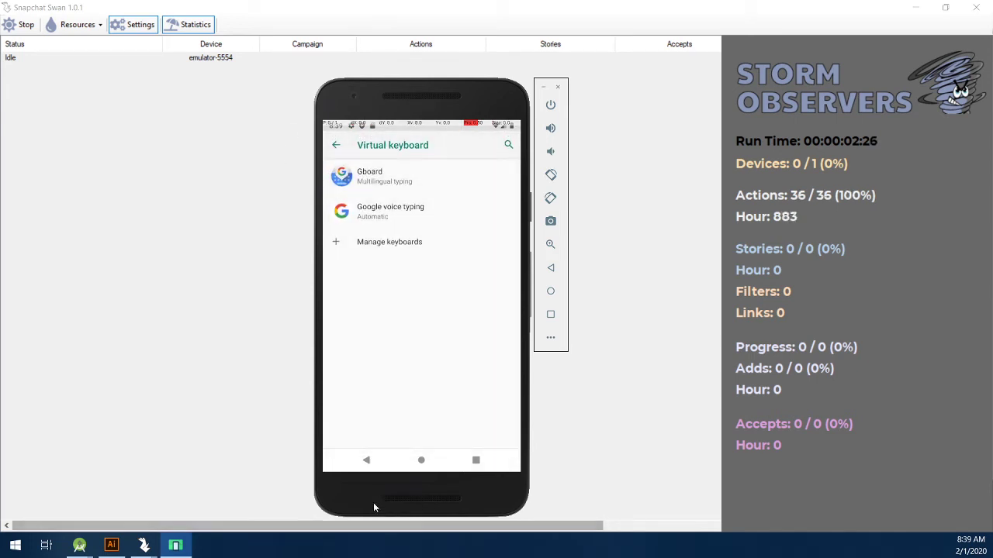
Leave the keyboard settings, close the Settings app from the recent apps and launch Snapchat on the emulator
click(366, 459)
click(475, 461)
drag(501, 255, 461, 26)
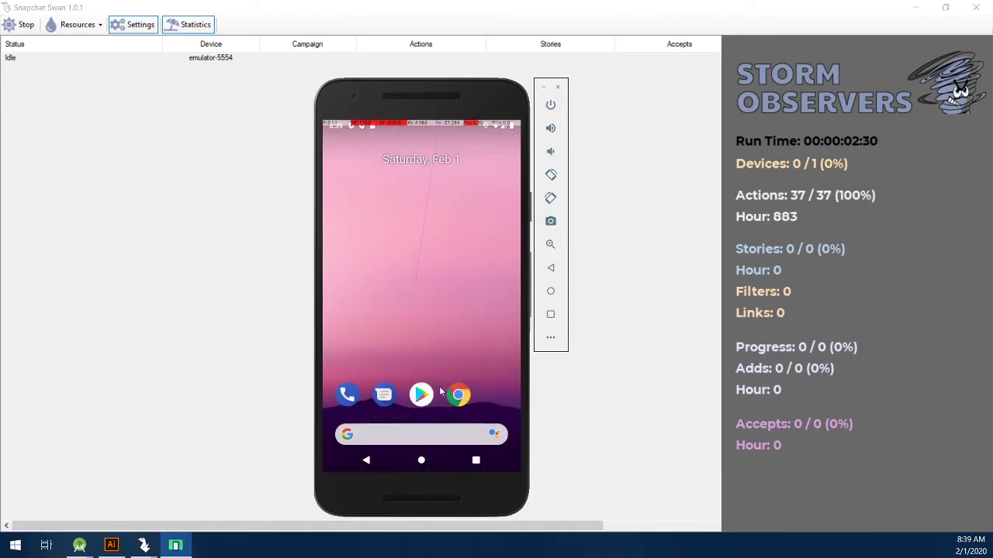
drag(466, 436, 458, 163)
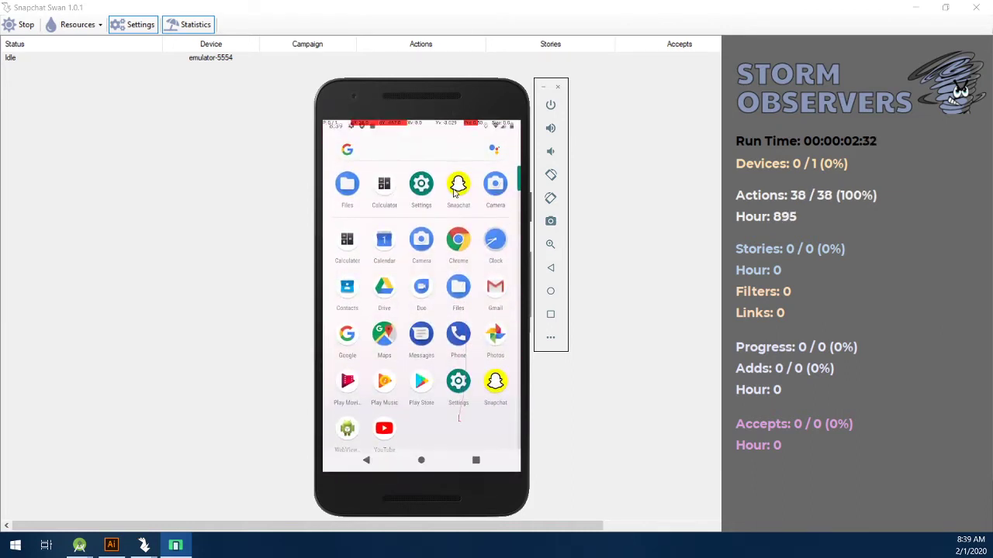
click(456, 193)
Open the Snapchat Swan settings and arrange that window beside the emulator so both are visible
drag(405, 91, 106, 91)
click(150, 27)
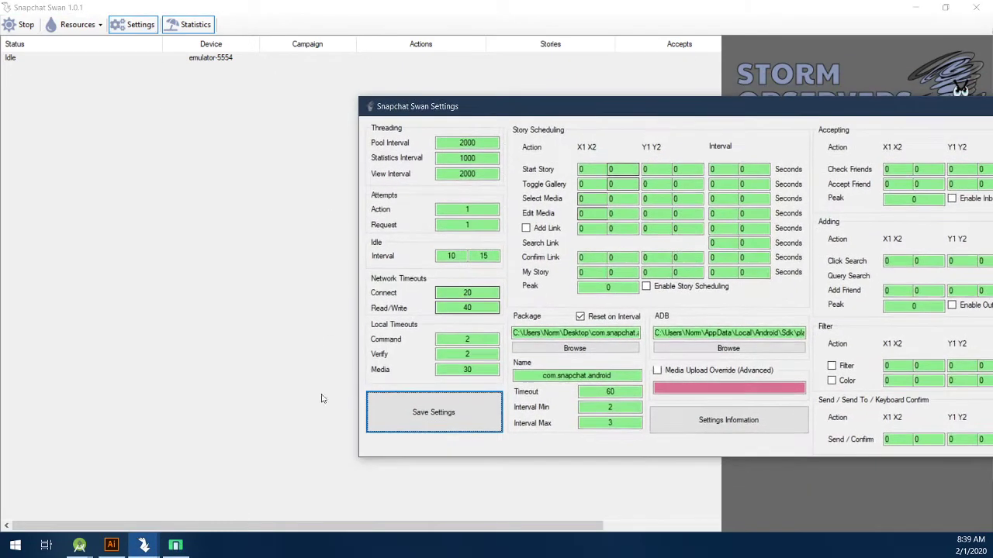
click(175, 546)
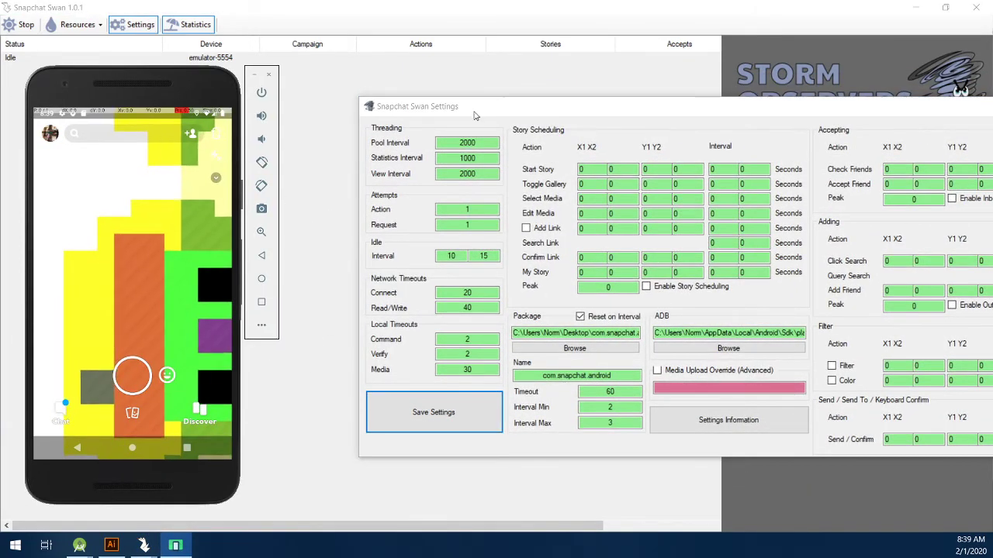
drag(478, 115, 395, 129)
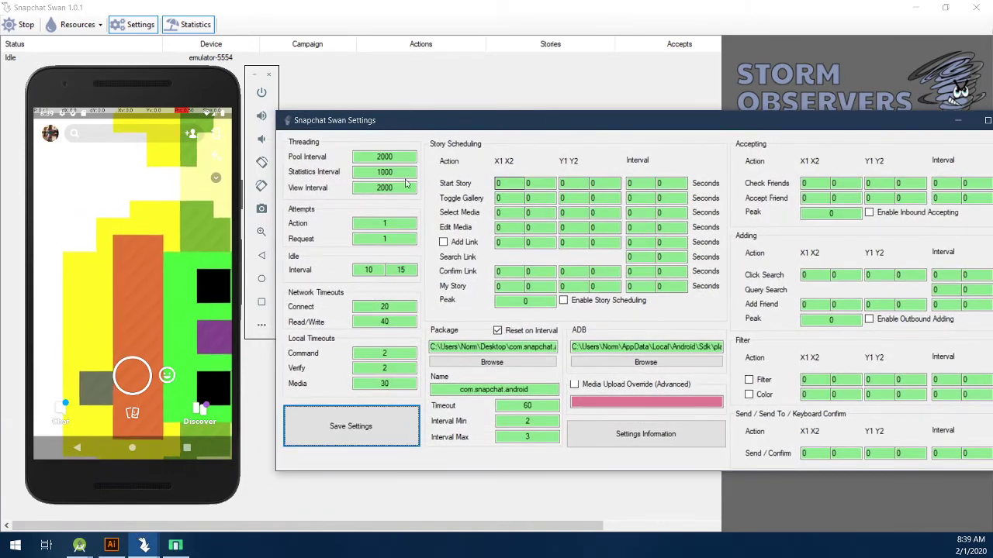
drag(520, 125, 521, 116)
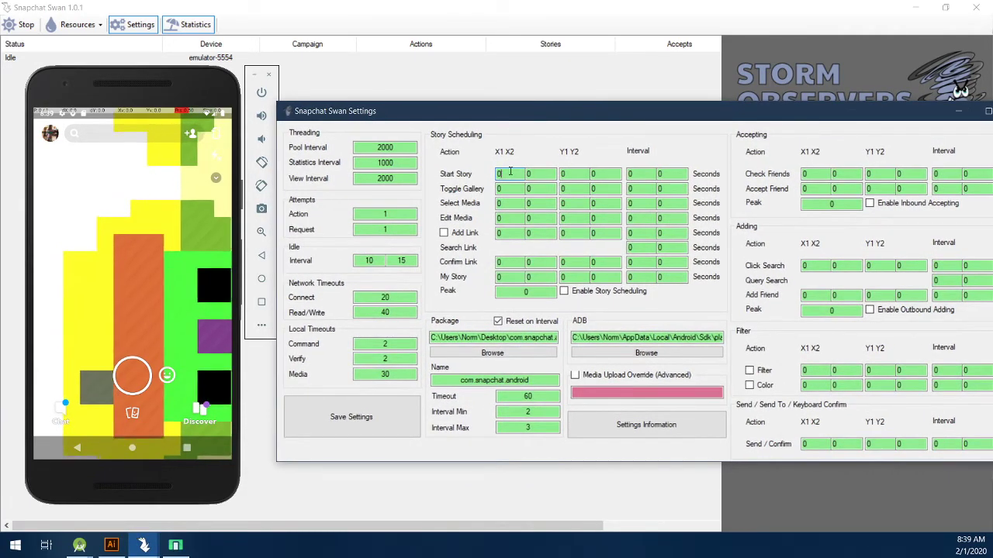
Read the position of Snapchat's Memories icon and set the Start Story coordinates to X 535–536 and Y 1681–1682
click(133, 416)
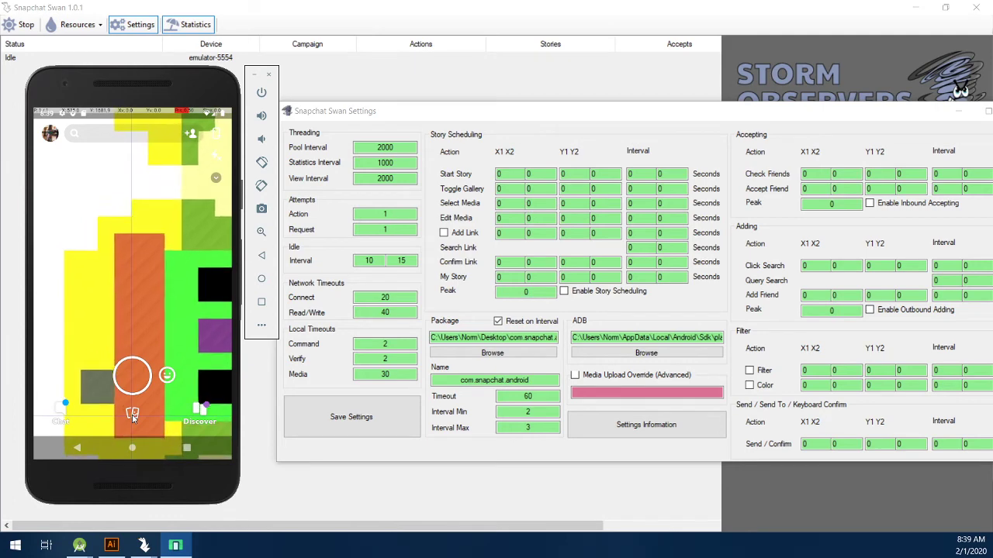
click(517, 178)
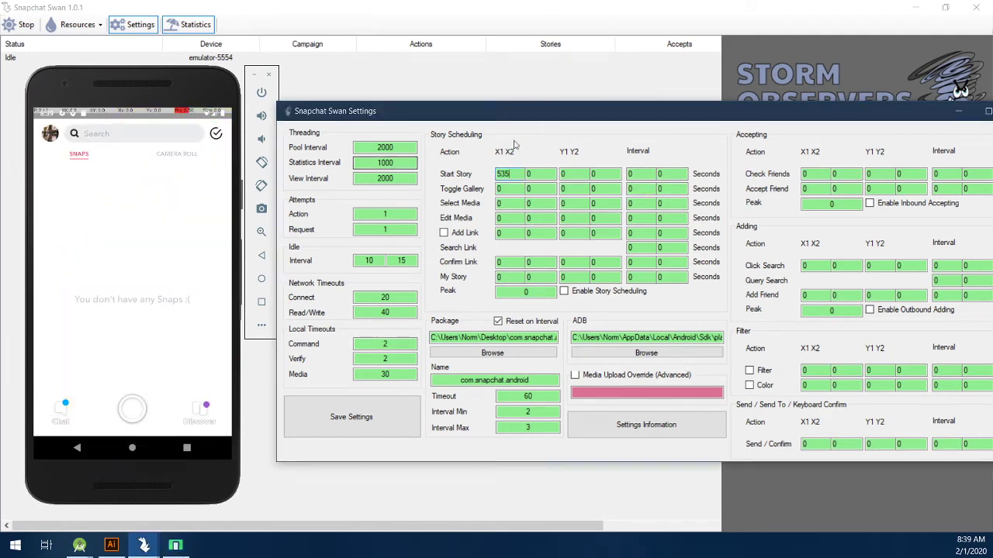
click(572, 174)
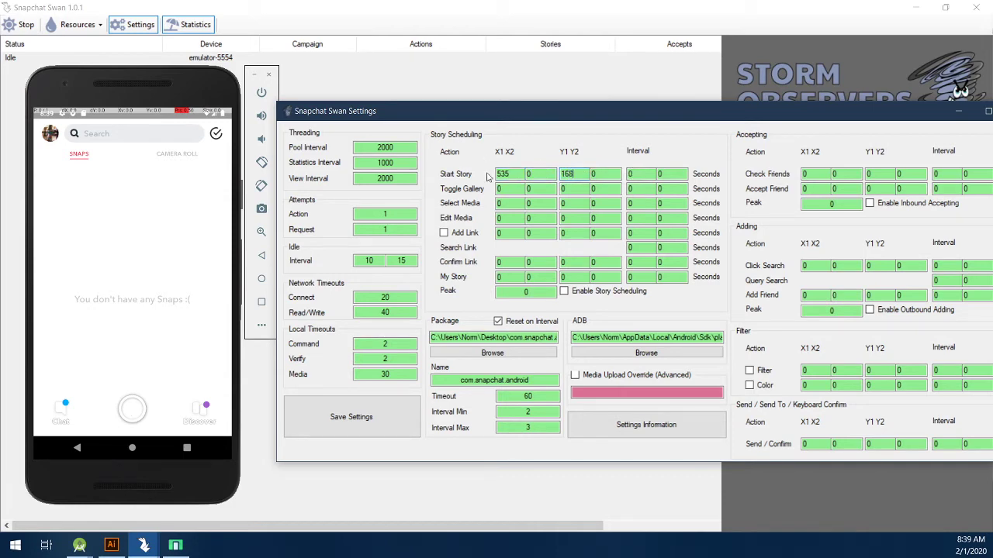
text(1)
key(Tab)
text(536)
key(Tab)
key(Tab)
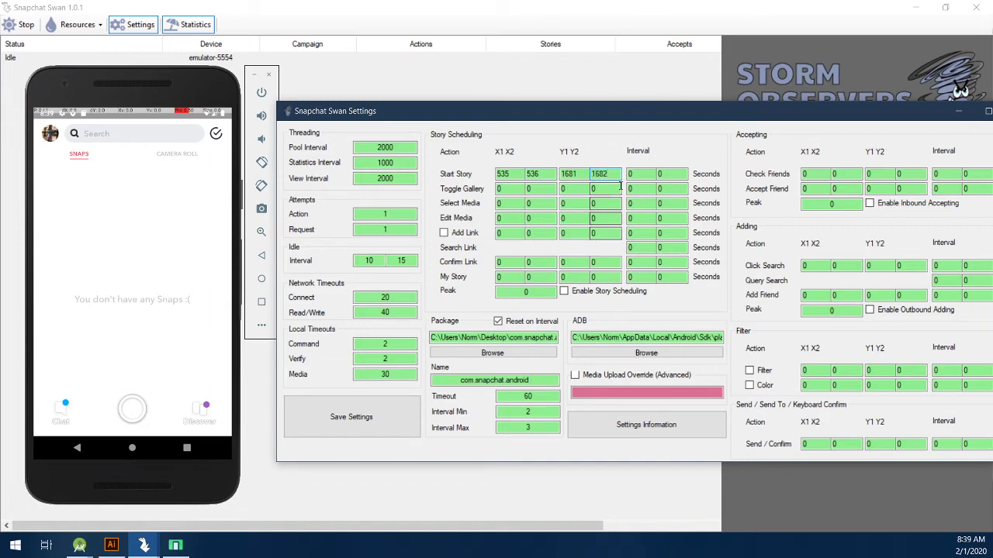
Set the Start Story interval to 1 to 2 seconds
key(Tab)
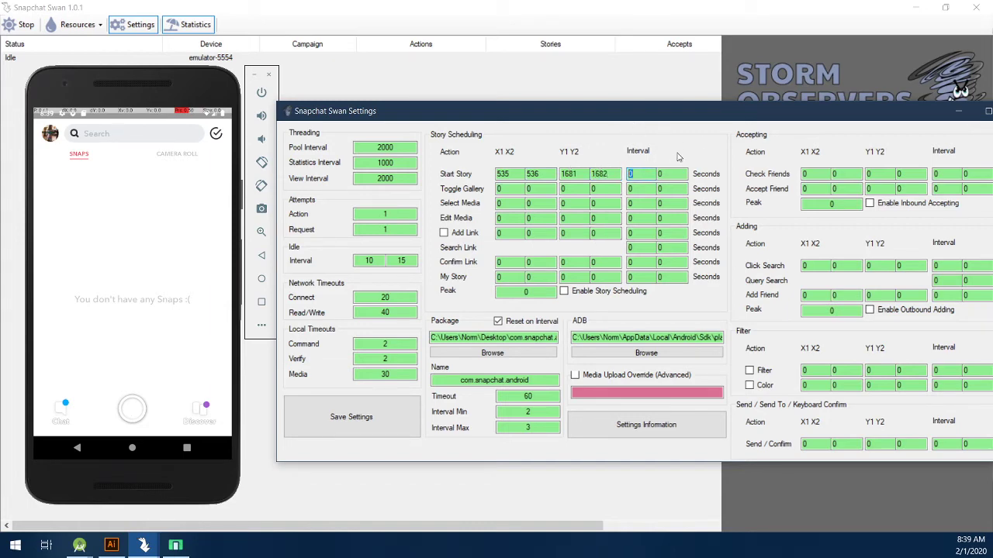
text(1)
key(Tab)
text(2)
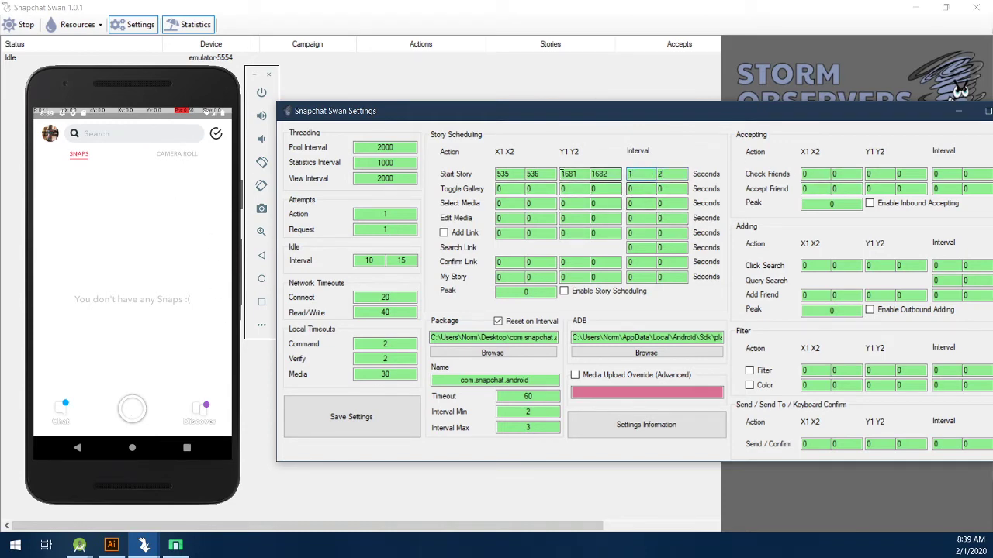
Read the position of Snapchat's Camera Roll tab and set the Toggle Gallery coordinates to X 752–753 and Y 251–252
click(515, 186)
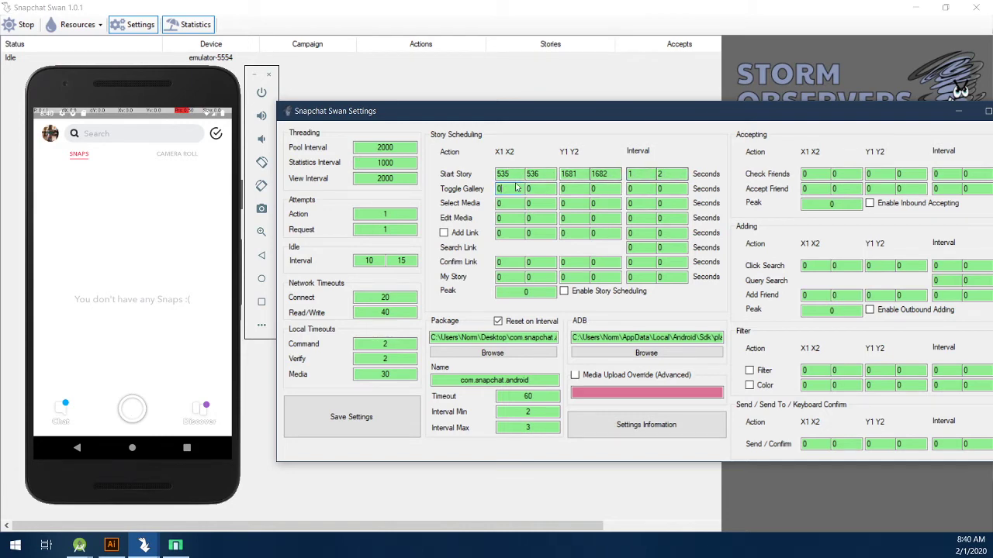
click(172, 157)
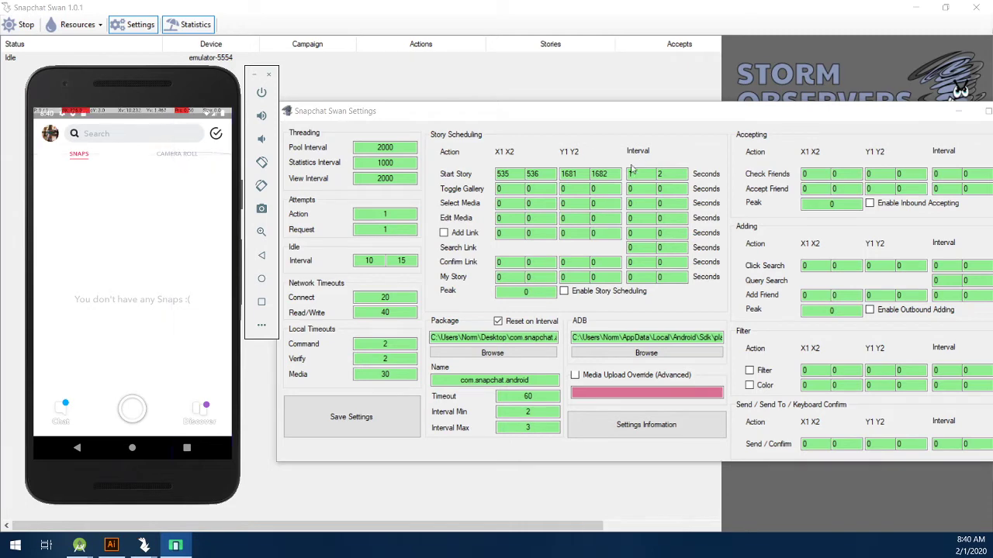
click(456, 176)
text(752)
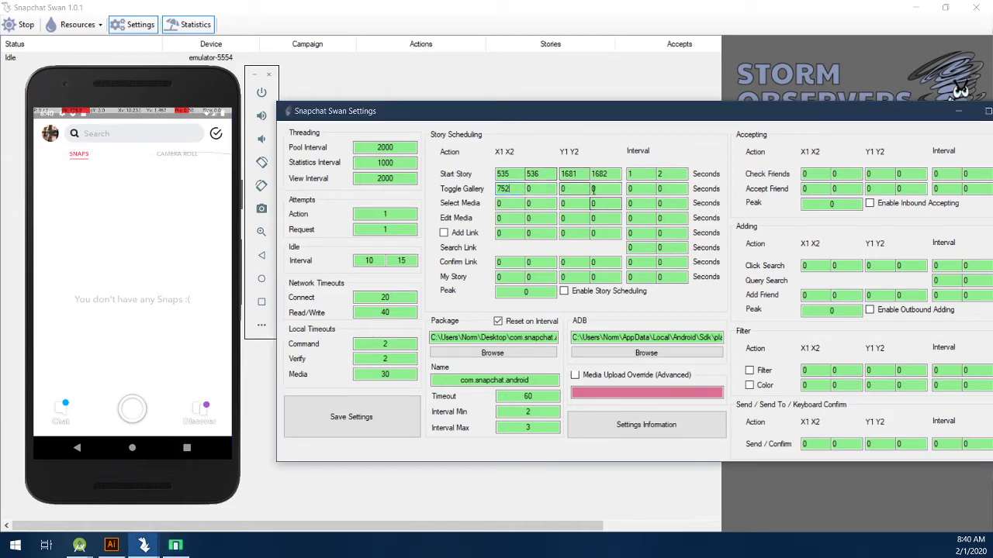
double_click(564, 189)
text(251)
double_click(599, 188)
text(2)
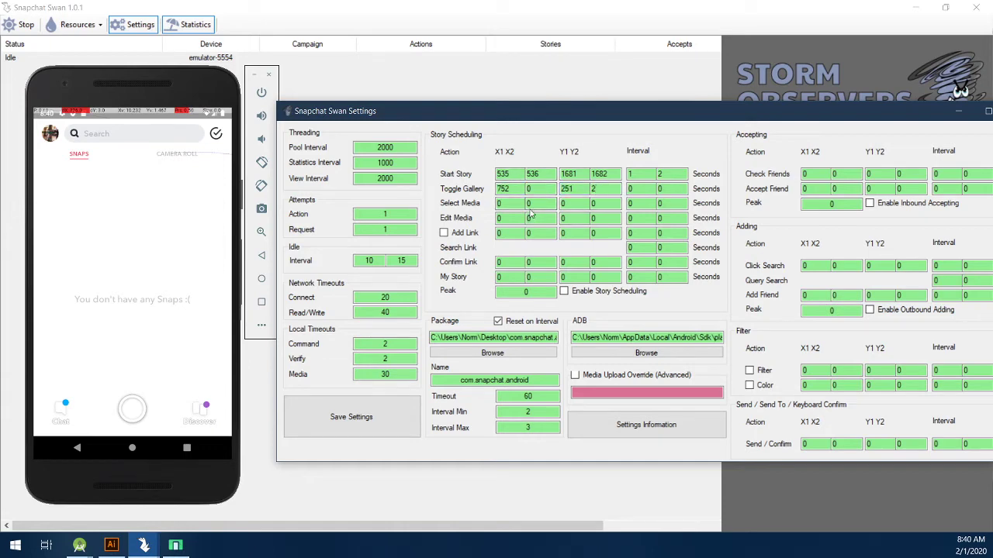
text(52)
double_click(539, 189)
Set the Toggle Gallery interval to 0 to 1 seconds
double_click(676, 190)
text(1)
click(631, 186)
key(Tab)
Switch Snapchat to the Camera Roll, select the first photo and read its pointer coordinates
click(177, 154)
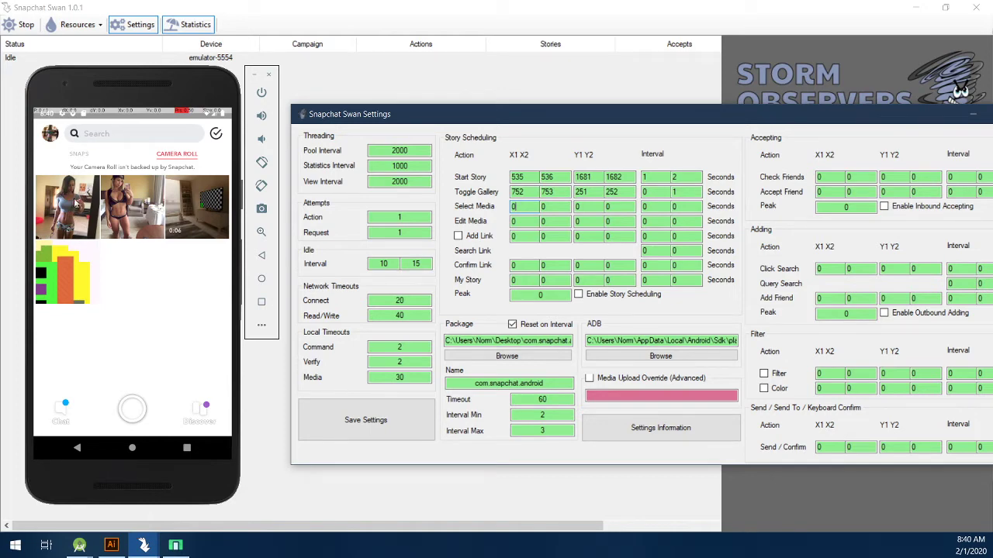
click(64, 203)
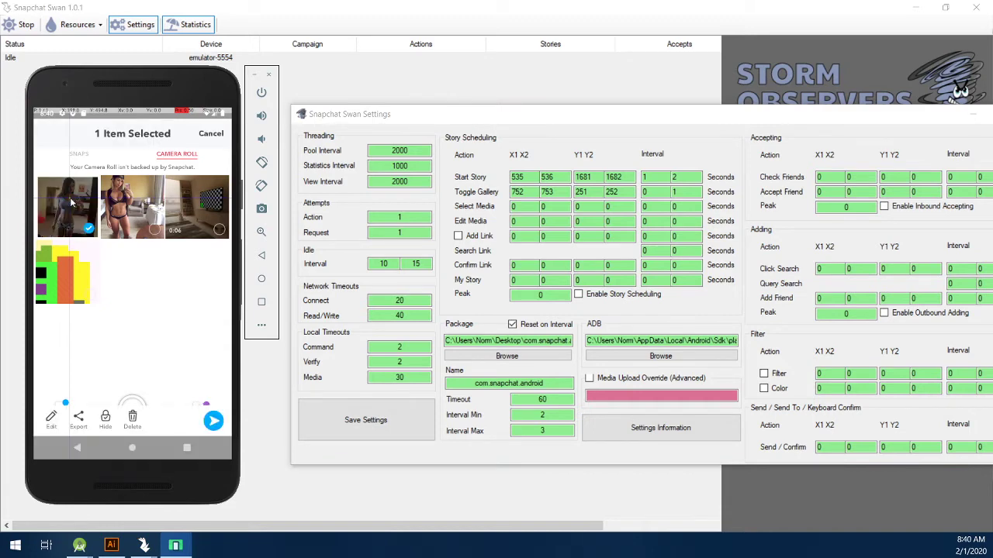
drag(71, 202, 69, 210)
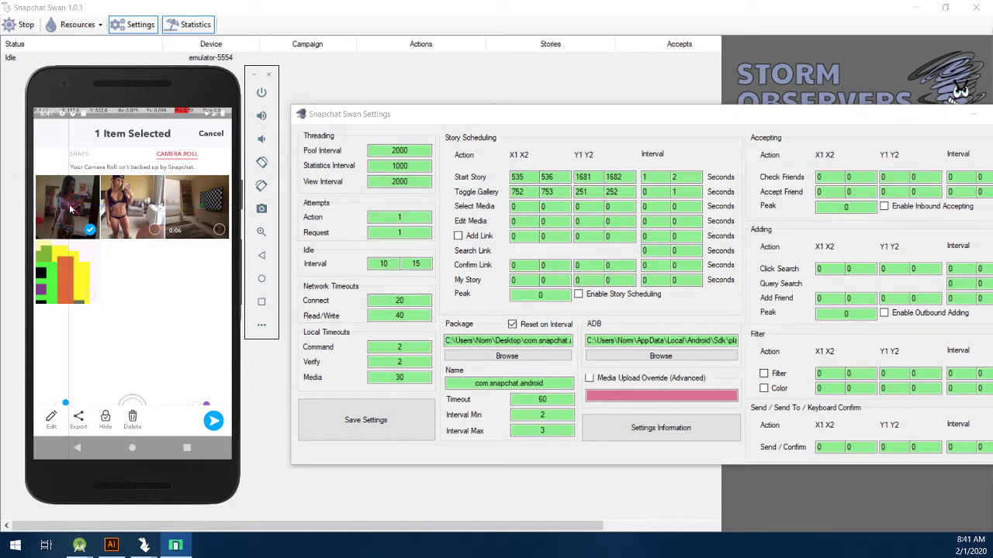
drag(70, 208, 70, 208)
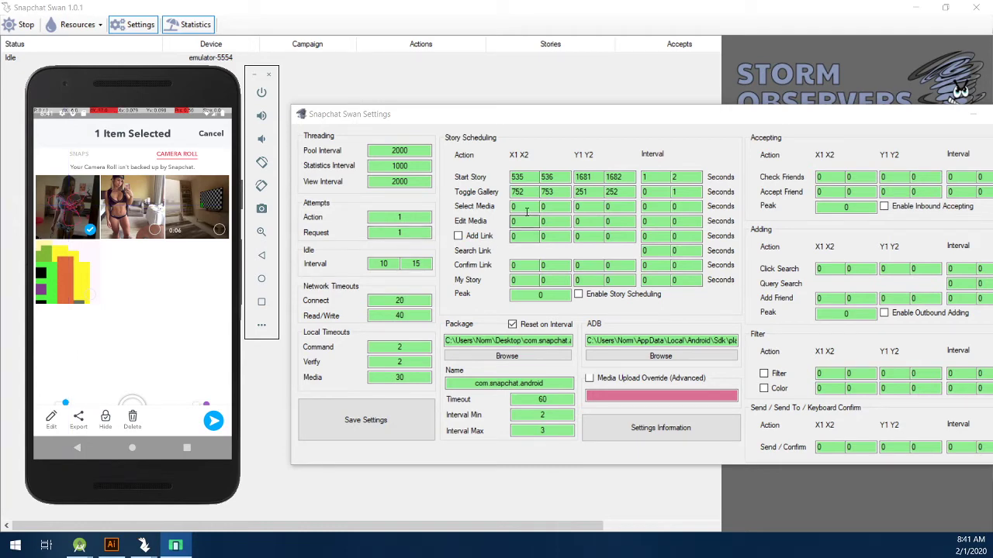
Set the Select Media start coordinates to X1 192 and Y1 532
click(527, 207)
double_click(527, 207)
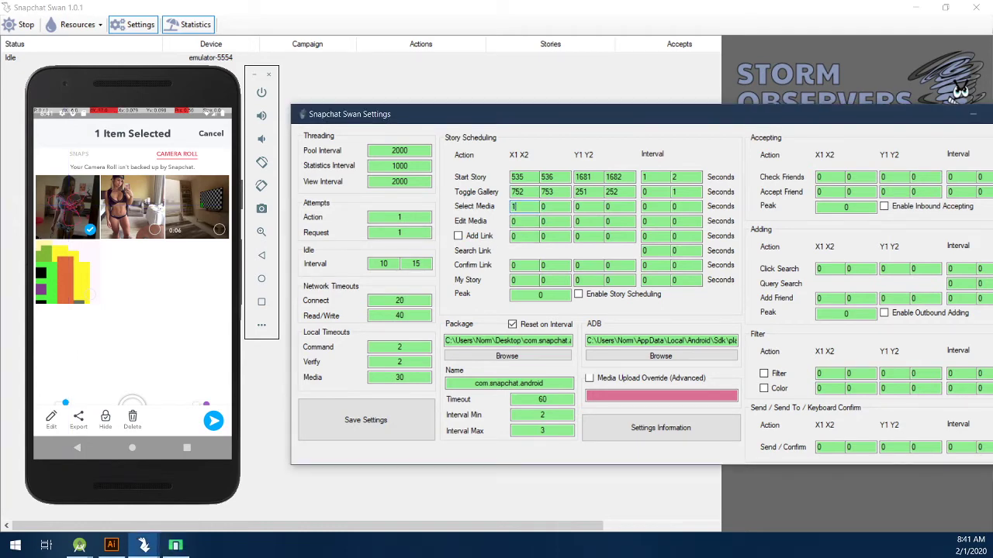
click(564, 206)
key(Tab)
text(53)
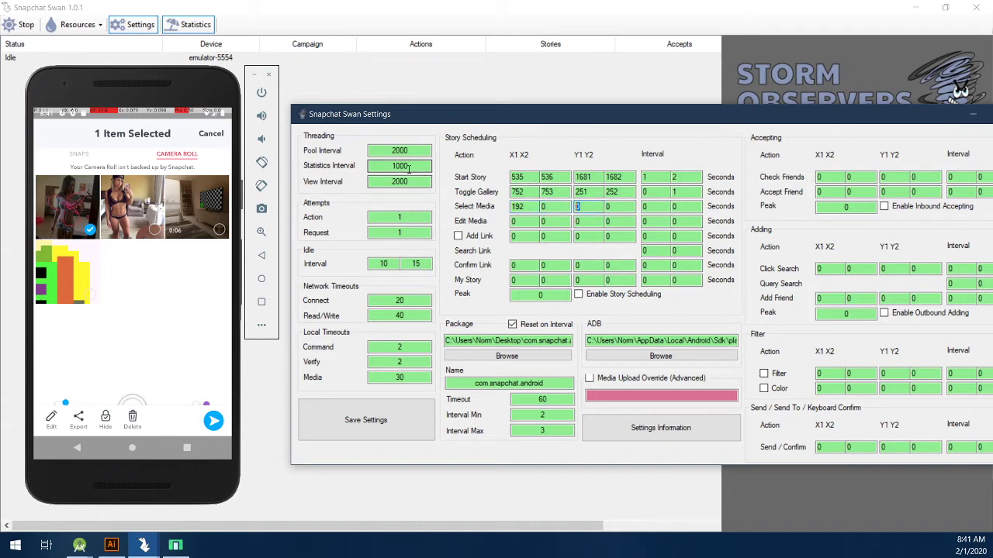
text(2)
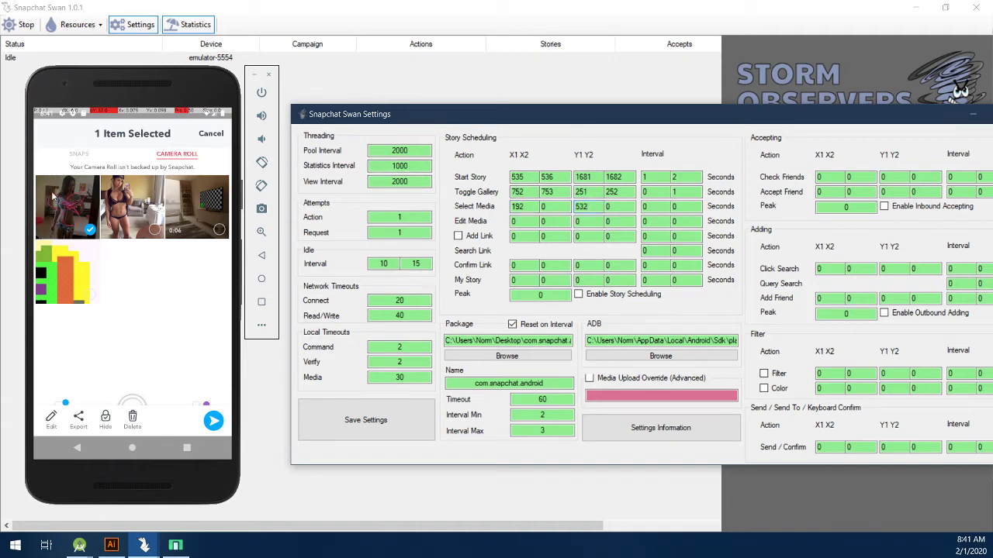
Recheck the first photo's position and set Select Media to X2 195, Y2 534 and an interval of 0 to 1 seconds
click(70, 204)
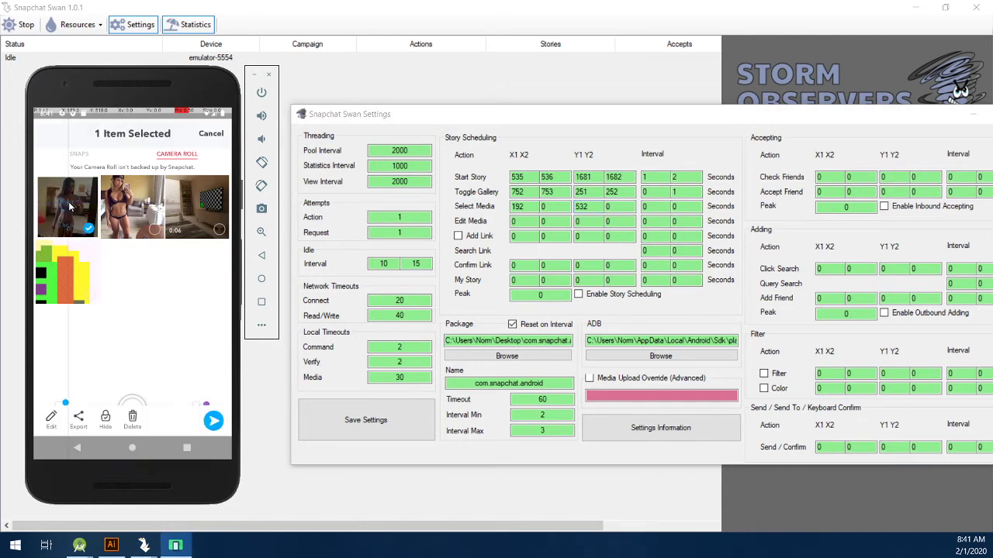
drag(69, 206, 124, 296)
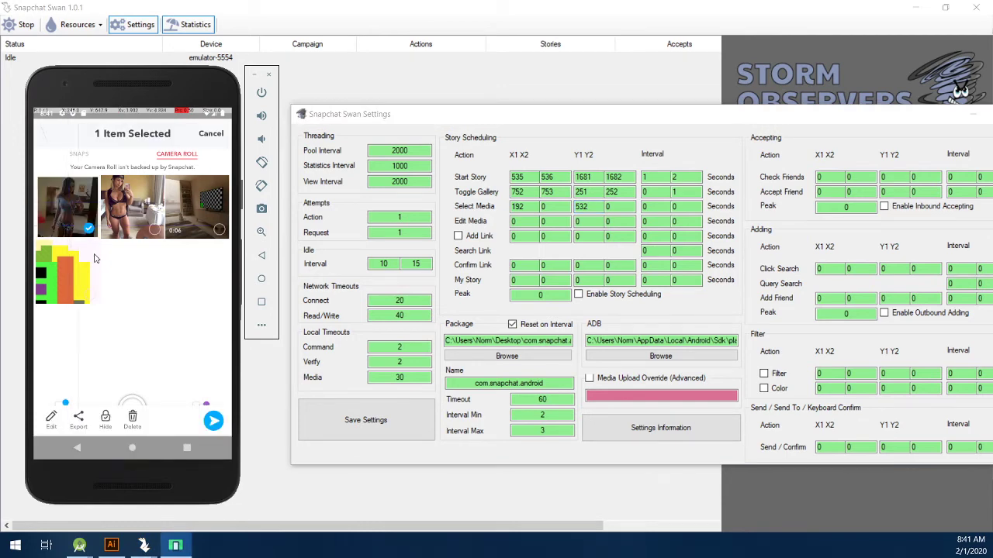
double_click(547, 206)
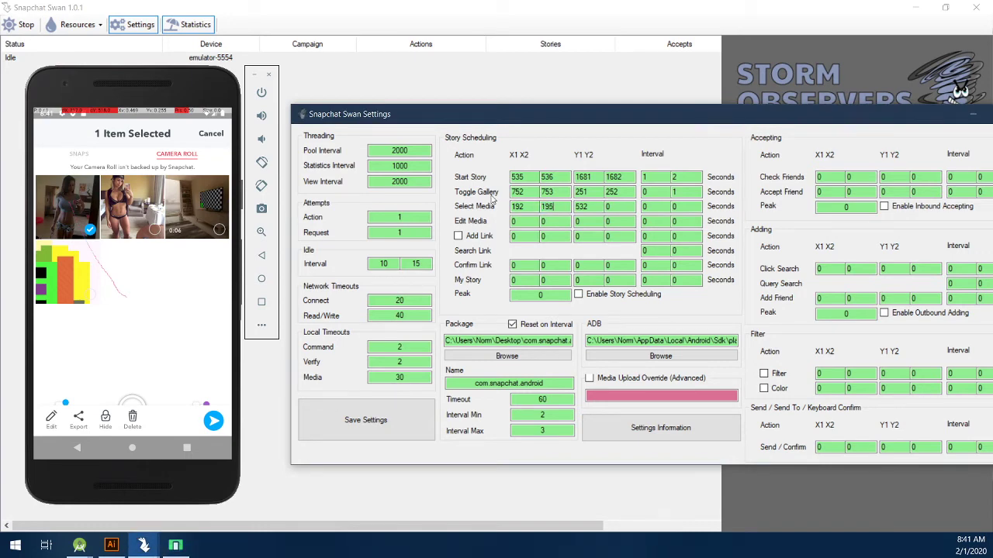
double_click(607, 207)
text(534)
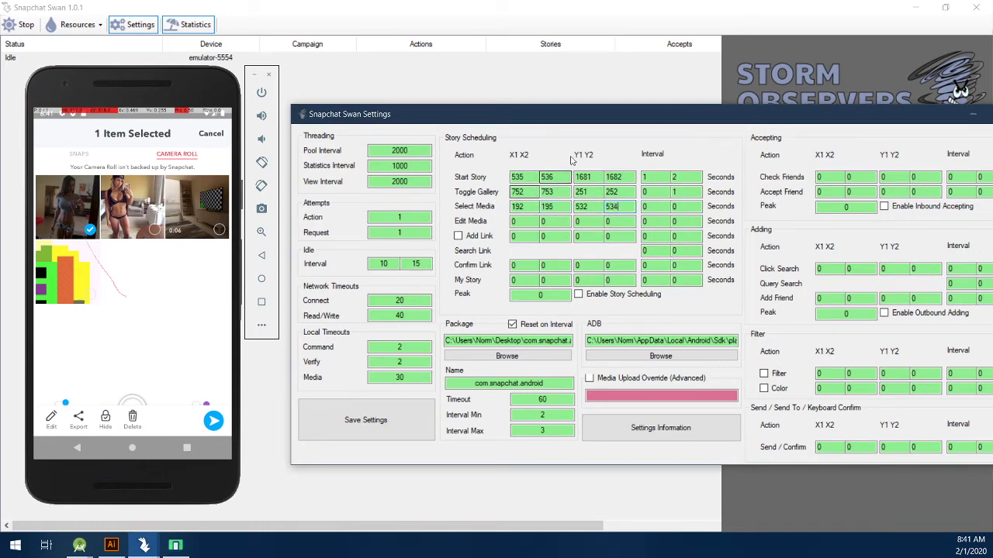
click(656, 205)
key(Tab)
text(1)
Read the position of Snapchat's Edit option for the selected photo and set Edit Media to X1 82 and Y1 1713
click(530, 224)
click(50, 425)
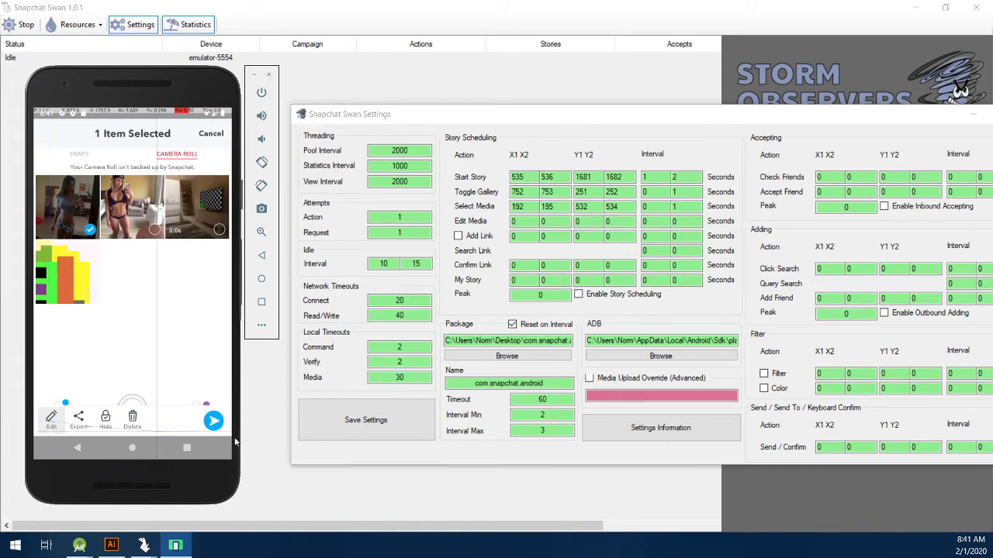
click(380, 209)
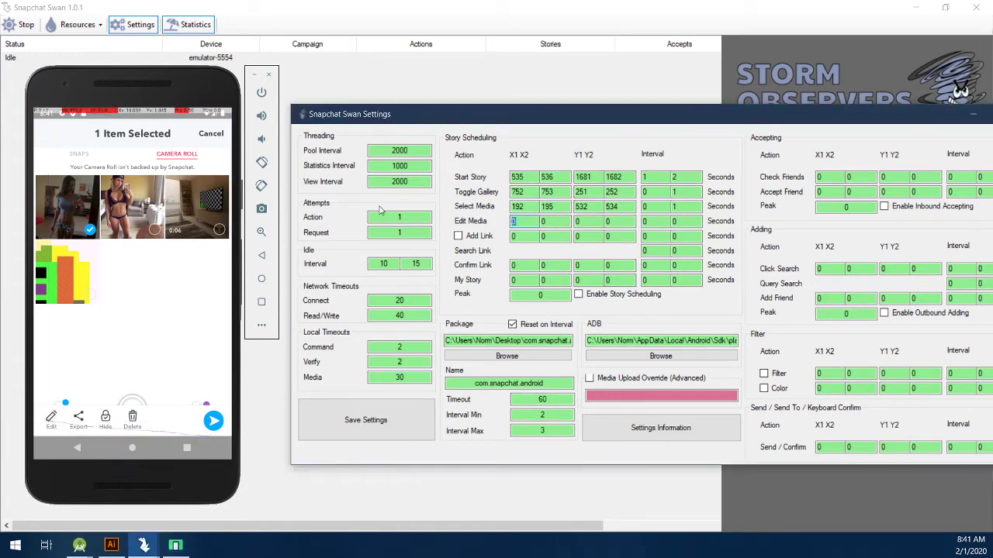
text(82)
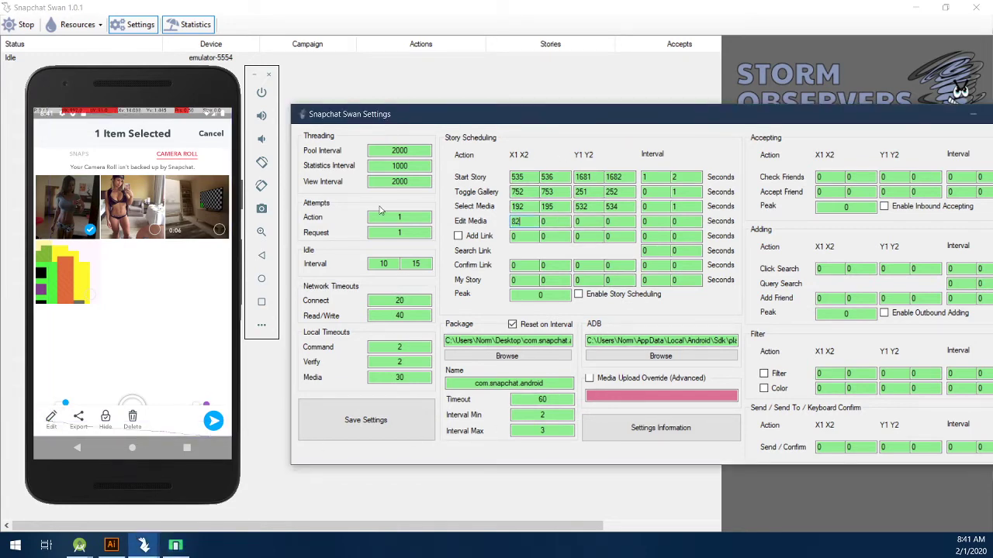
click(596, 222)
double_click(596, 222)
text(1713)
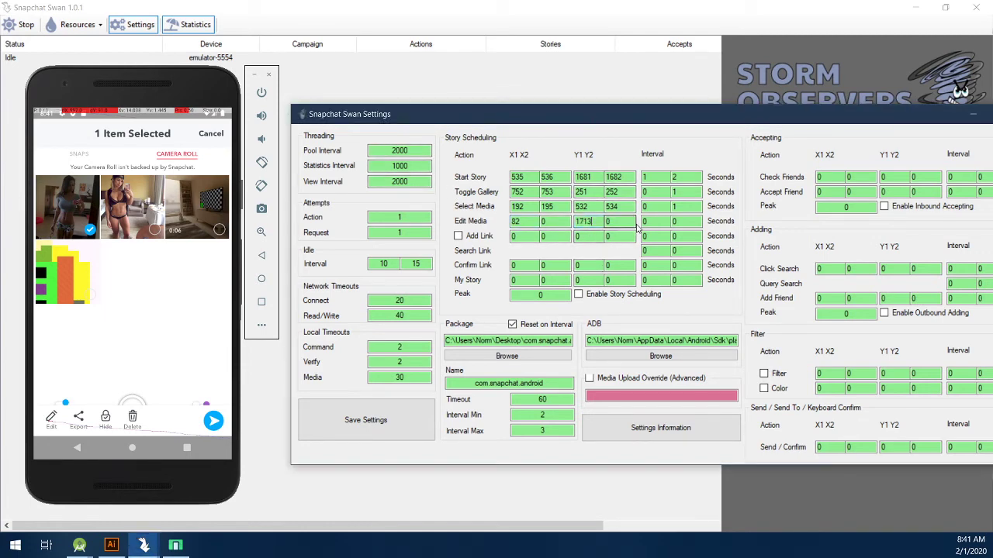
Set Edit Media to X2 84 and Y2 1714 with an interval of 0 to 1 seconds
double_click(562, 222)
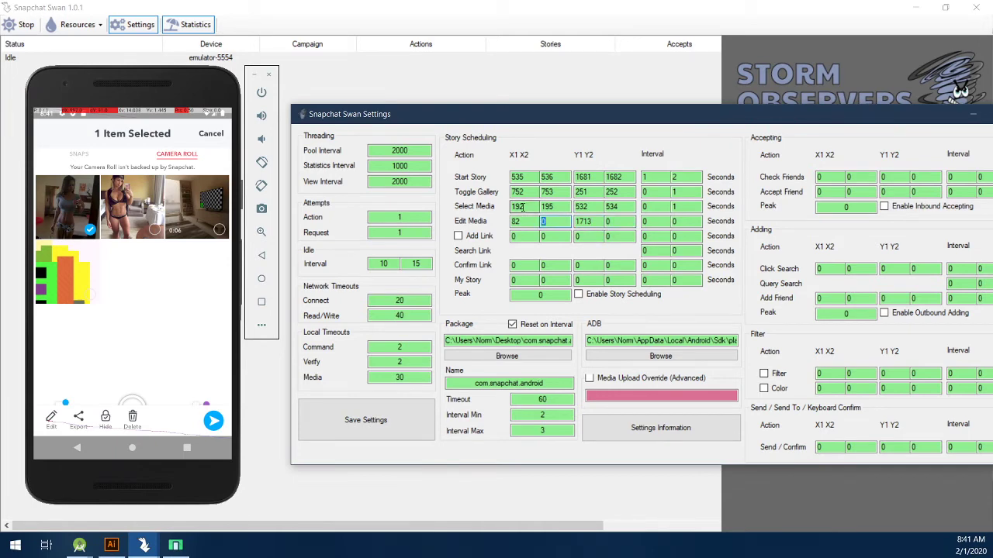
text(84)
double_click(607, 222)
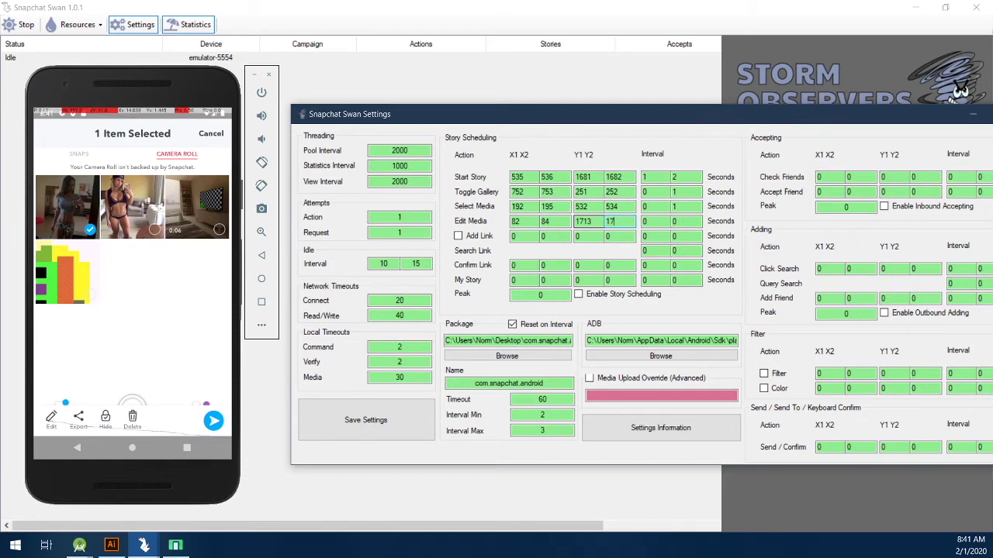
text(1714)
click(686, 223)
key(BackSpace)
text(1)
Enable Add Link, read the paperclip icon's position in Snapchat's photo editor and set Add Link's X1 to 1000
click(470, 238)
key(Tab)
click(51, 421)
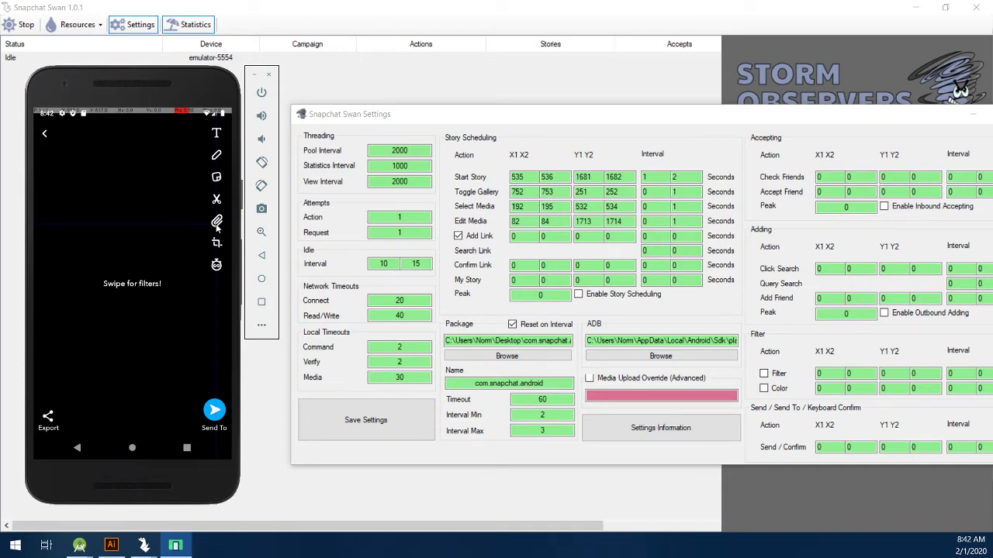
click(218, 225)
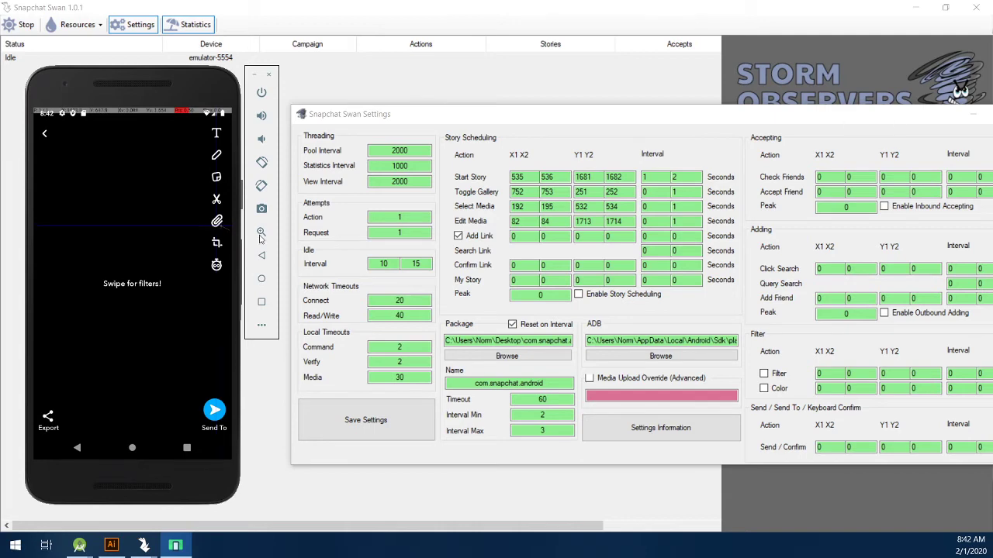
click(521, 233)
double_click(521, 233)
text(1000)
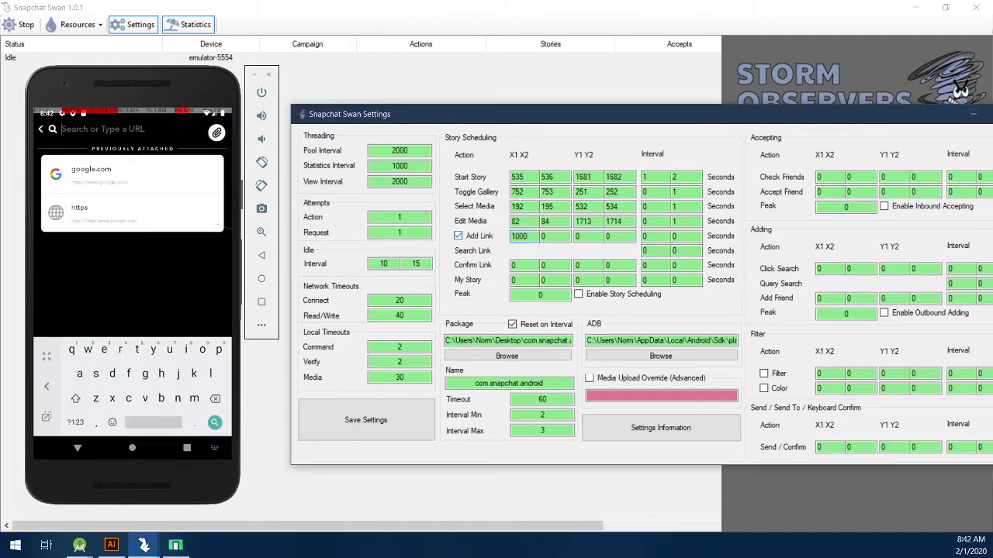
Set Add Link to X2 1001, Y1 637 and Y2 638 with an interval of 0 to 1 seconds
double_click(573, 236)
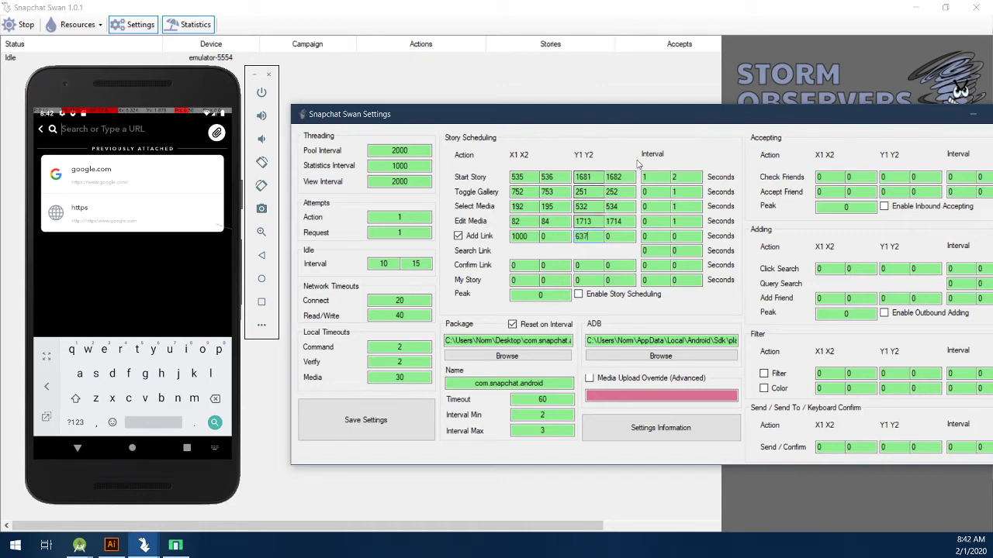
key(shift+Tab)
text(10)
click(627, 235)
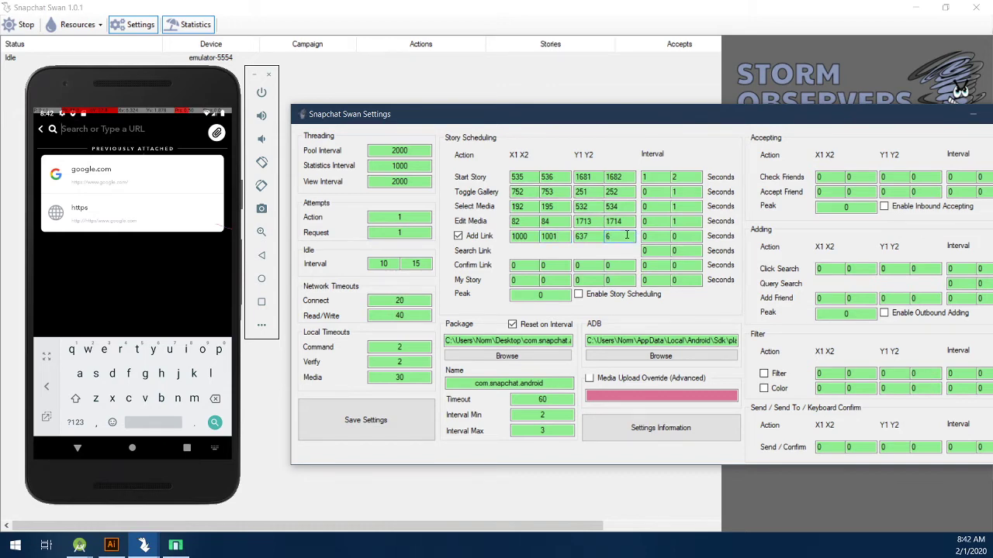
click(666, 236)
key(Tab)
text(1)
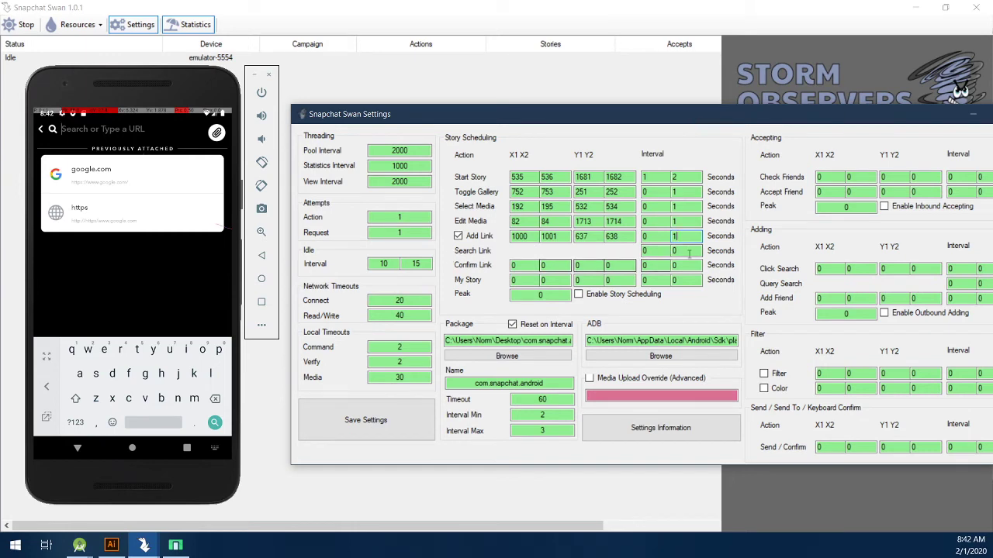
Set the Search Link interval to 0 to 1 seconds
key(Tab)
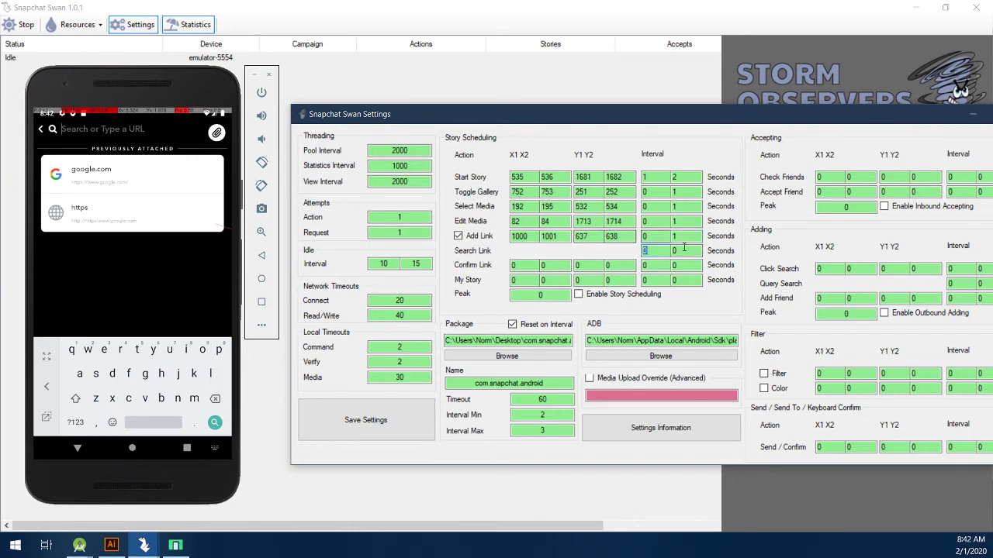
click(697, 250)
text(1)
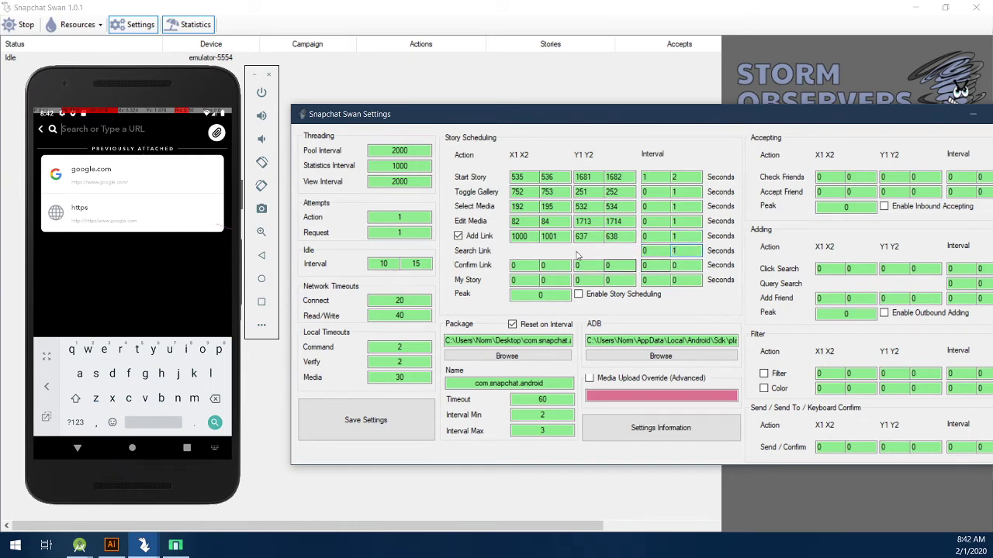
Load the link page in Snapchat's attachment search and read the position of Attach to Snap
key(Tab)
drag(531, 264, 512, 264)
click(209, 435)
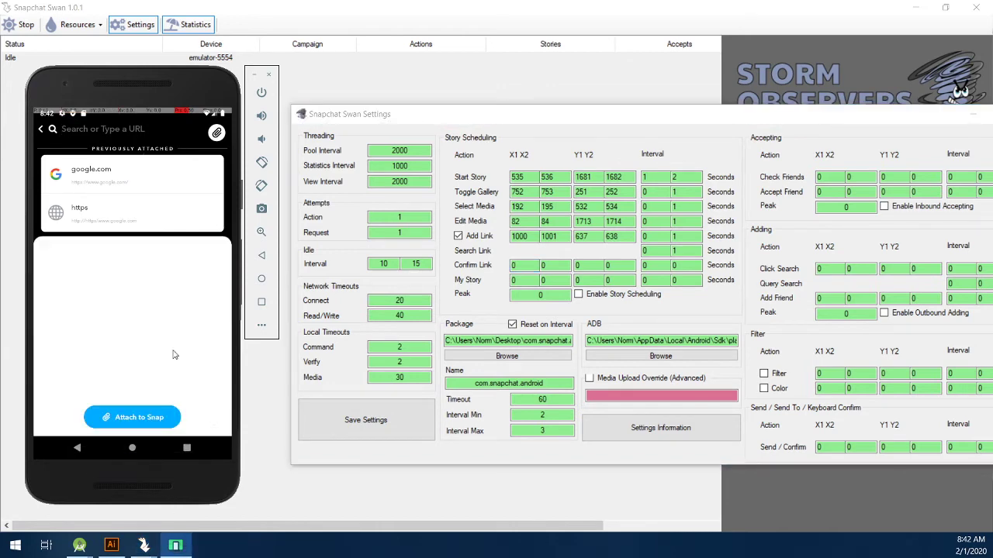
click(128, 419)
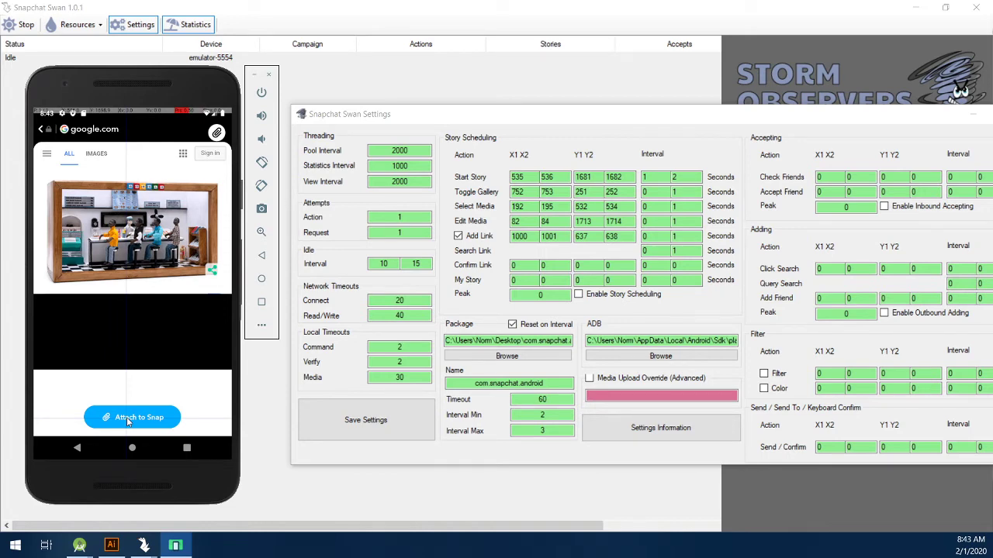
click(130, 419)
Set Confirm Link to X1 505, X2 506, Y1 1700 and Y2 1702 with an interval of 3 to 4 seconds
click(527, 266)
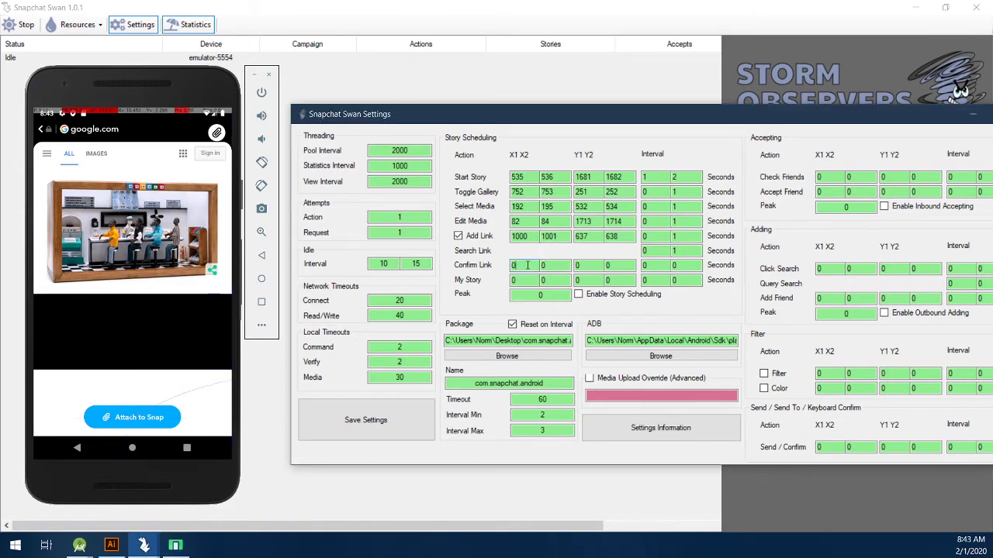
text(505)
key(Tab)
text(1700)
key(Tab)
click(552, 267)
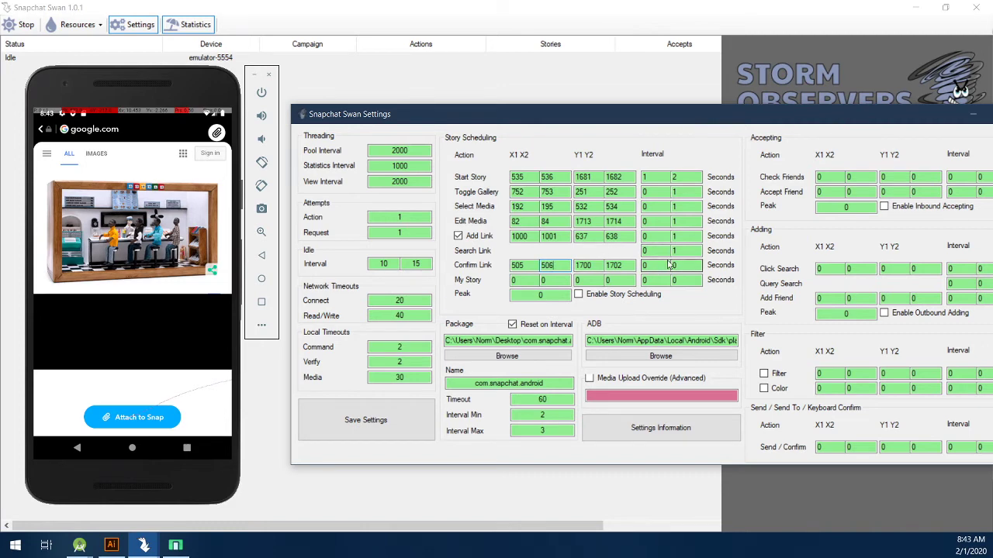
click(643, 265)
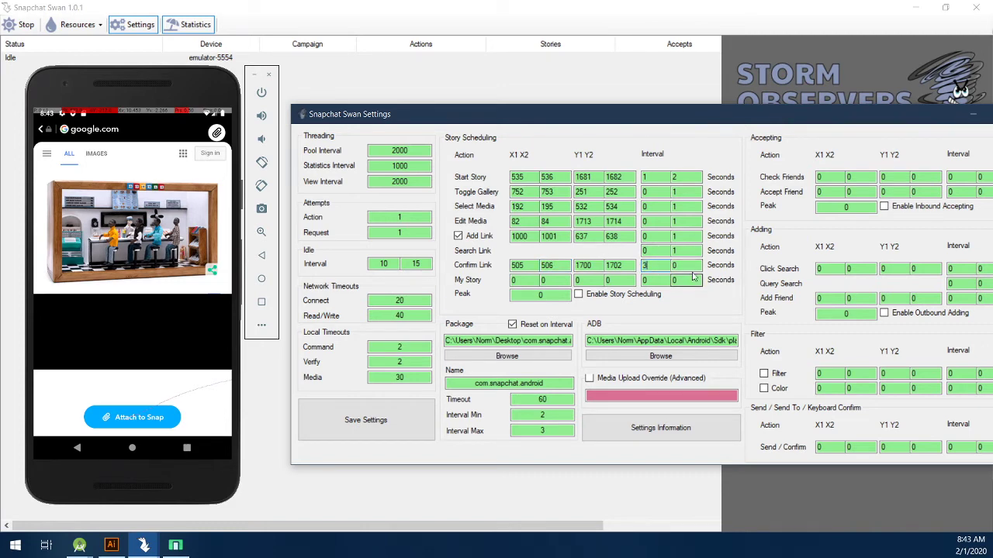
text(3)
key(Tab)
text(4)
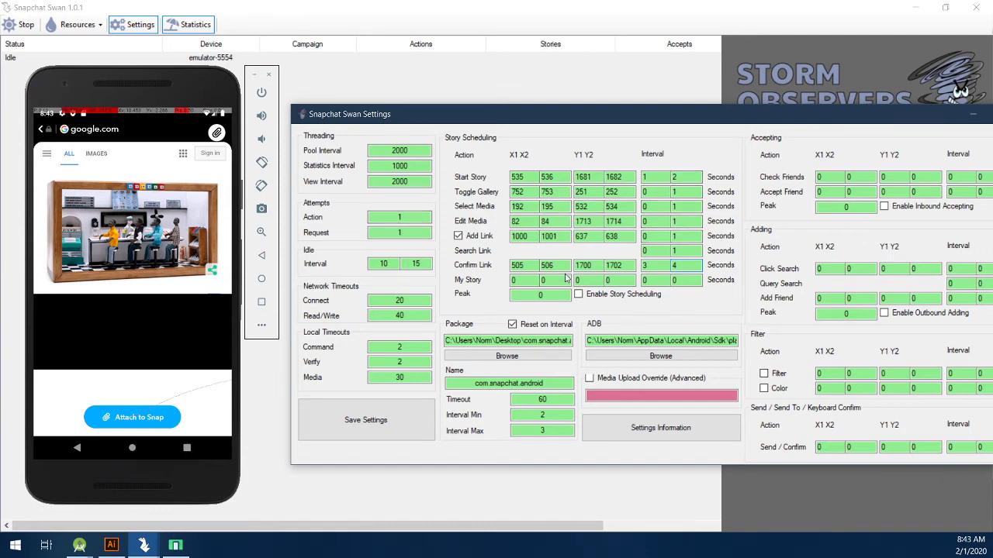
Attach the loaded link to the snap in Snapchat and return to the photo editor
click(512, 282)
click(145, 416)
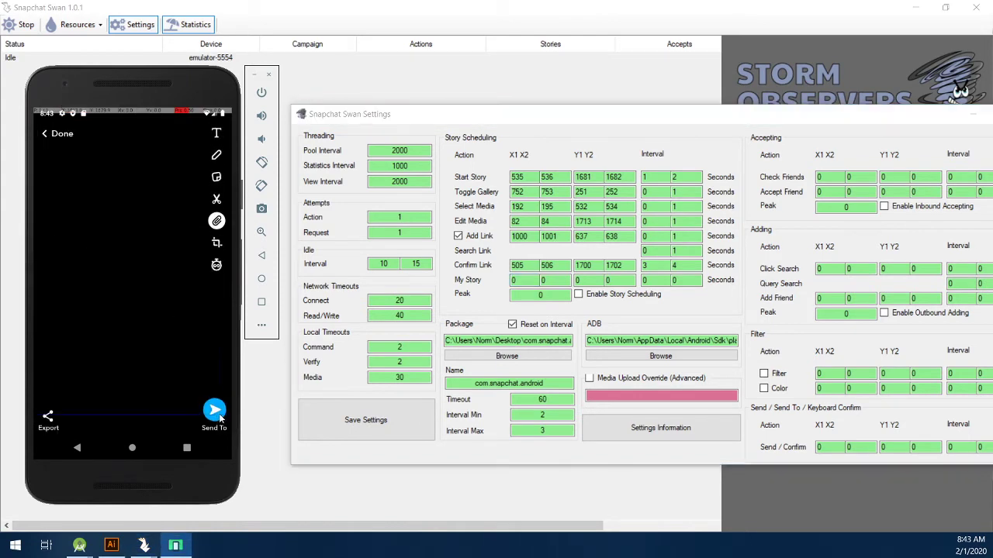
mouse_move(208, 410)
mouse_down()
mouse_move(193, 226)
mouse_move(74, 268)
mouse_up()
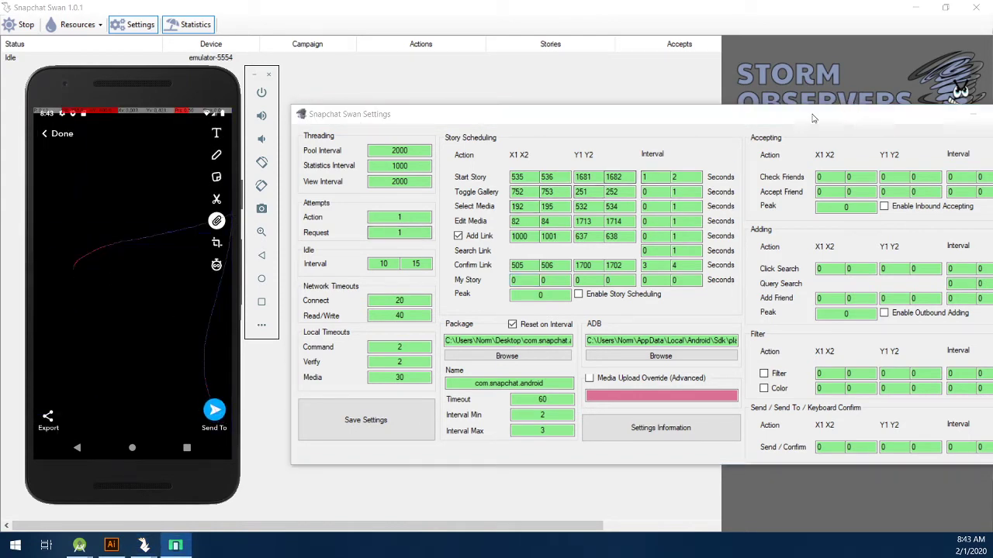
Reposition the settings window beside the emulator and enable both the Filter and Color actions
mouse_move(809, 119)
mouse_down()
mouse_move(772, 36)
mouse_move(764, 97)
mouse_up()
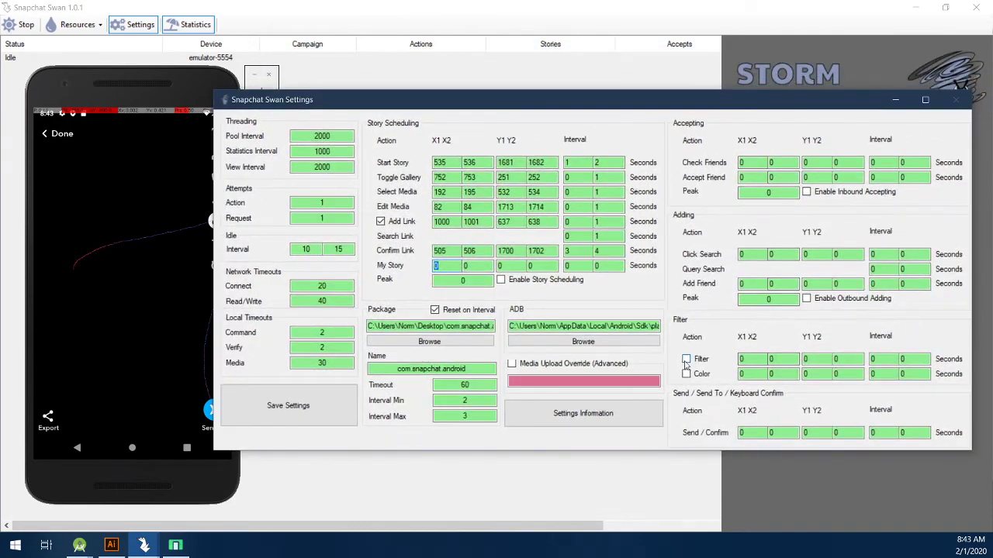
drag(578, 96, 607, 55)
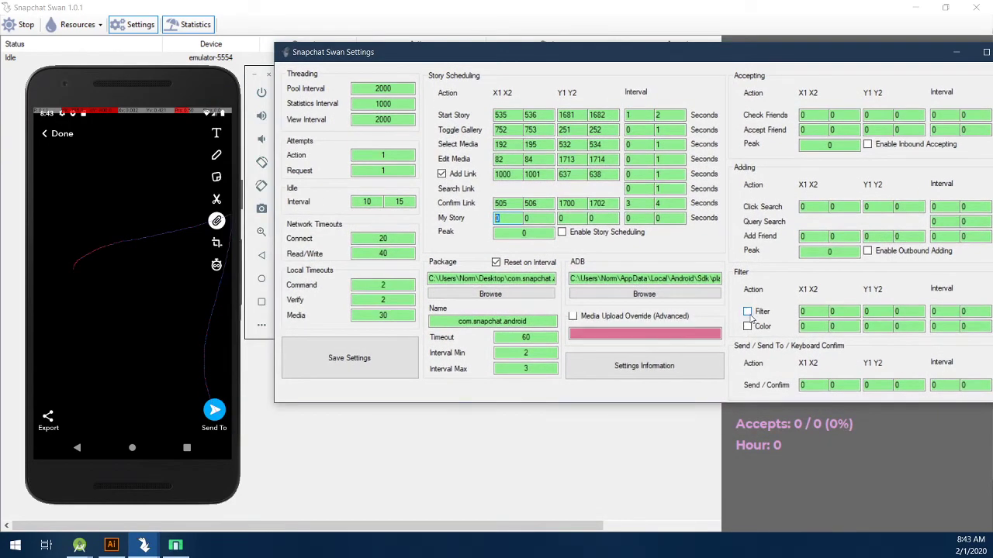
click(746, 311)
click(748, 326)
drag(681, 62, 653, 82)
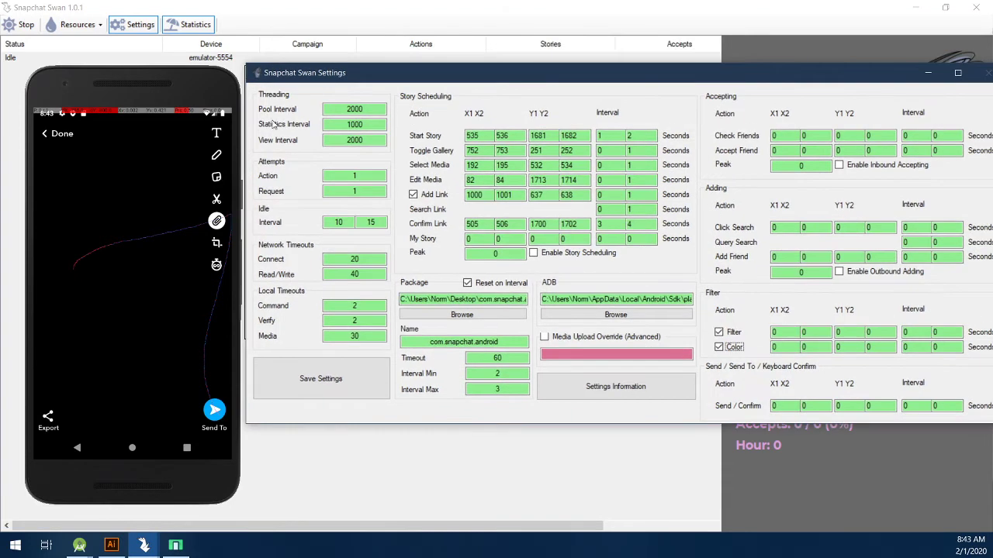
Read the position of Snapchat's text tool and set Filter to X1 1000 and X2 1001
click(218, 137)
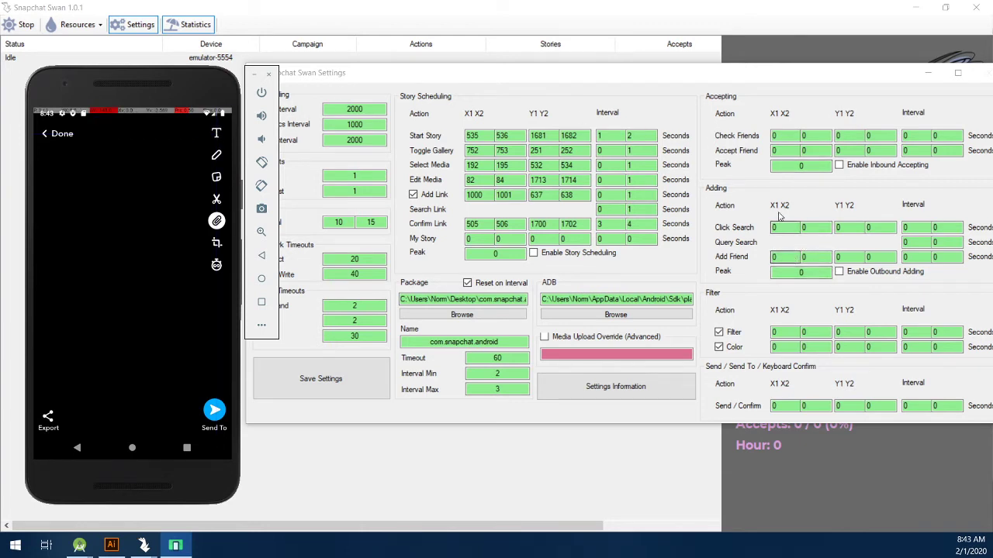
click(740, 266)
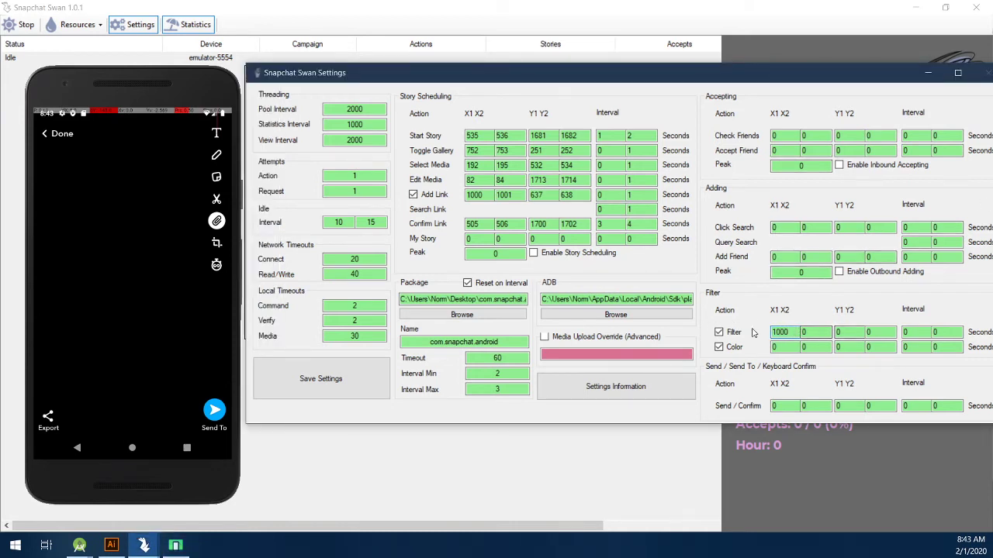
key(Tab)
text(1001)
Open Snapchat's text tool and set Filter to Y1 141 and Y2 142 with an interval of 0 to 1 seconds
click(217, 136)
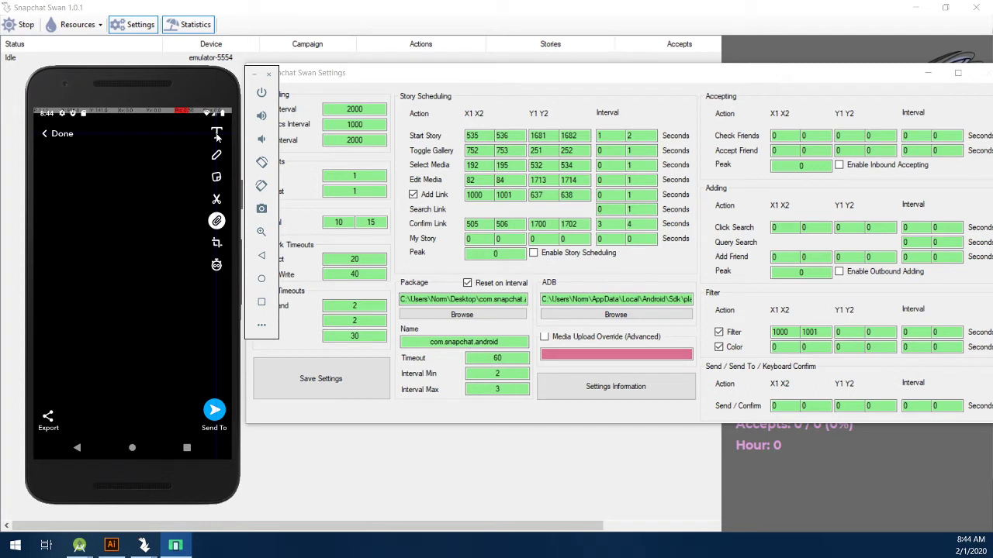
click(217, 135)
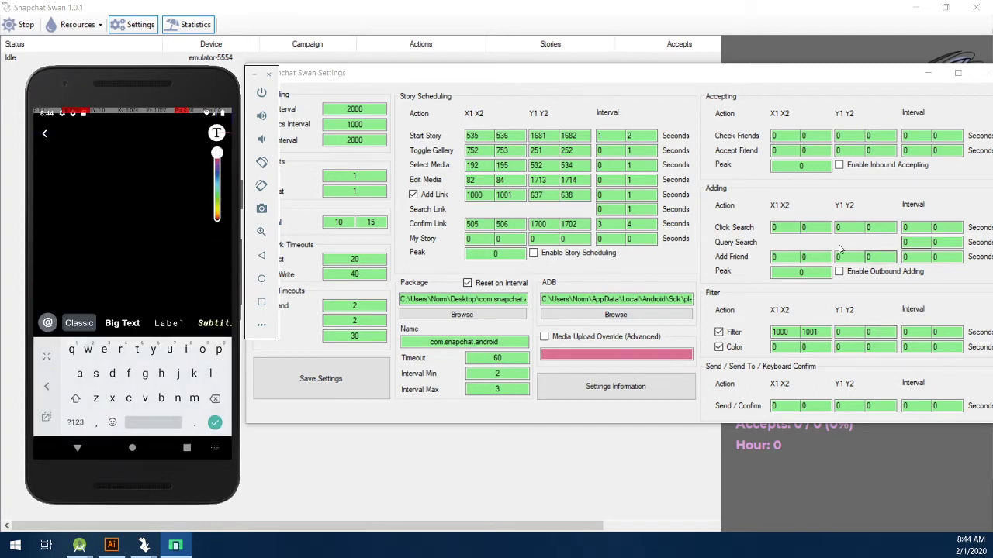
click(806, 329)
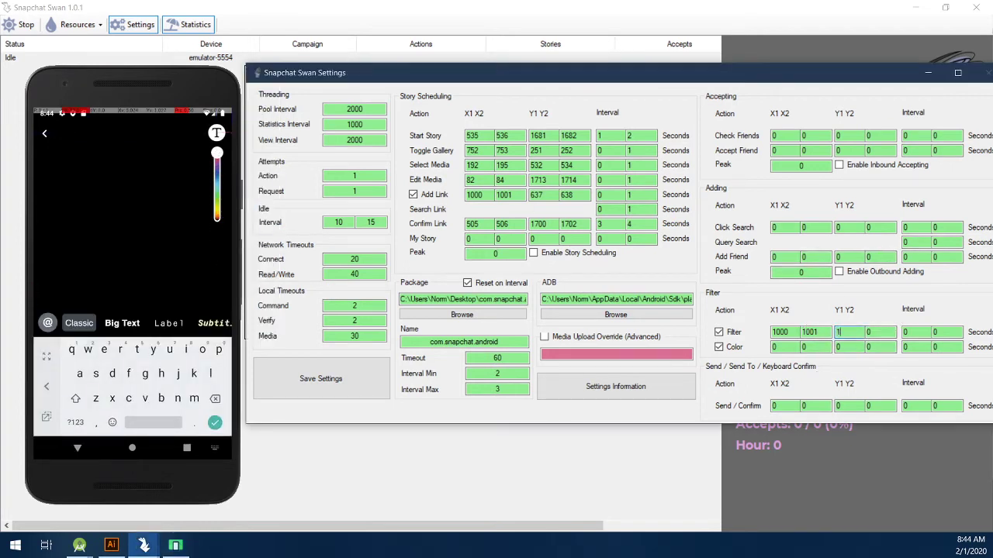
text(142)
key(Tab)
key(Tab)
text(1)
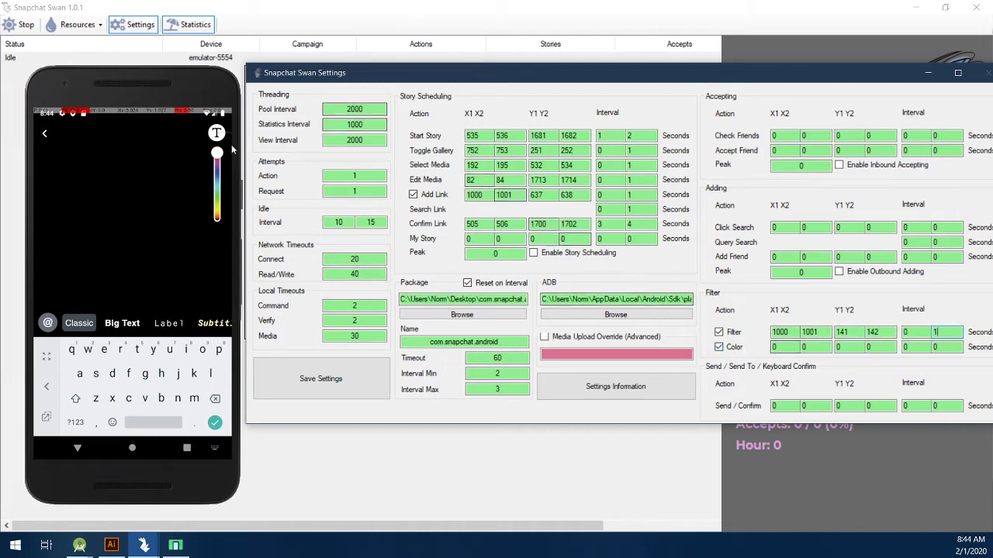
Set the Color action to X1 1000 and X2 1001
double_click(774, 346)
text(1000)
key(Tab)
text(100011)
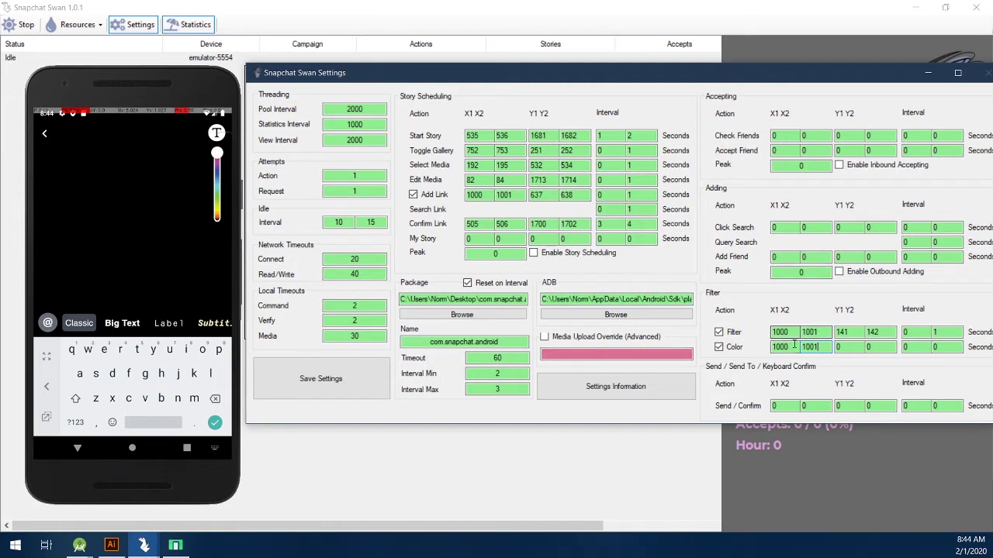
key(Tab)
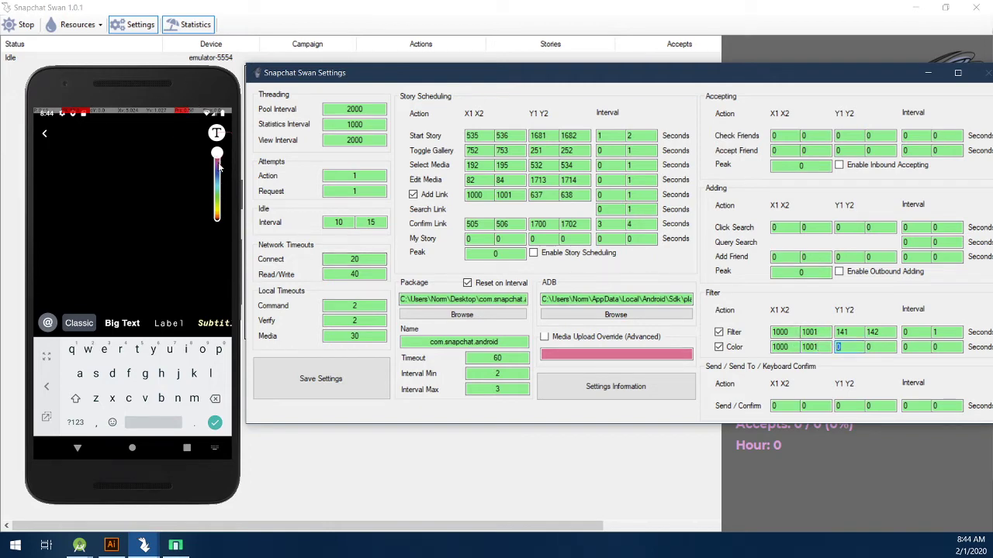
Read the vertical range of Snapchat's text color slider and set Color to Y1 300, Y2 550 and an interval of 0 to 1 seconds
drag(218, 162, 218, 167)
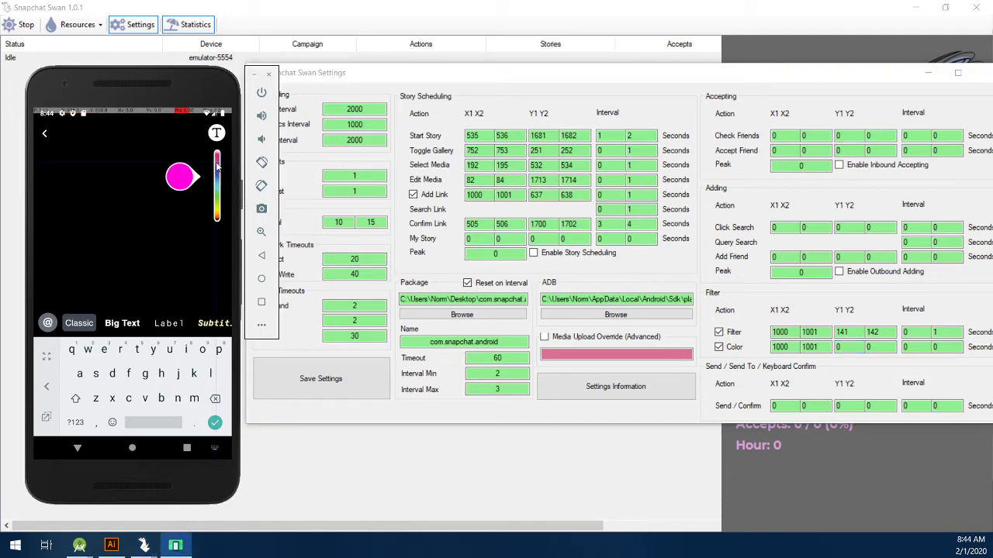
drag(218, 167, 218, 209)
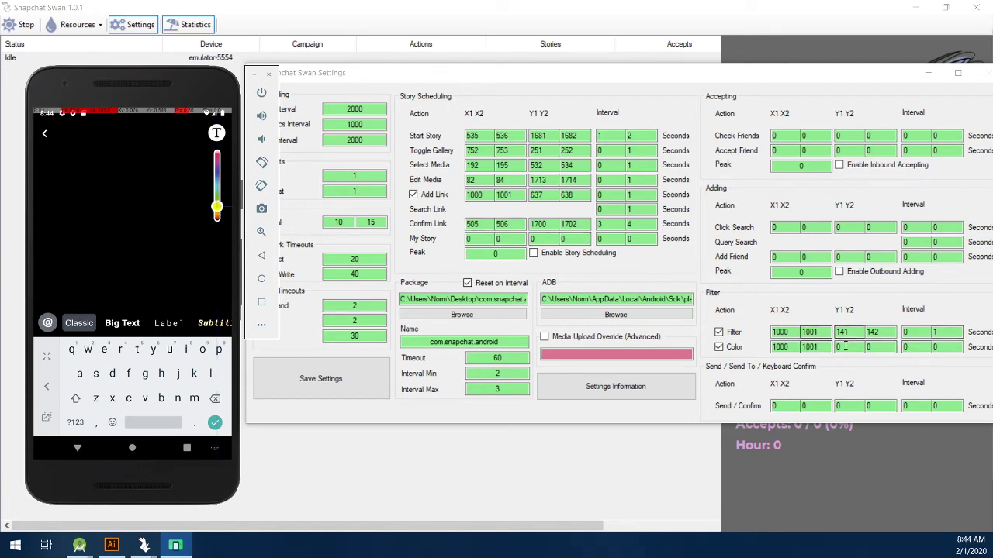
click(742, 320)
text(300)
key(Tab)
text(50)
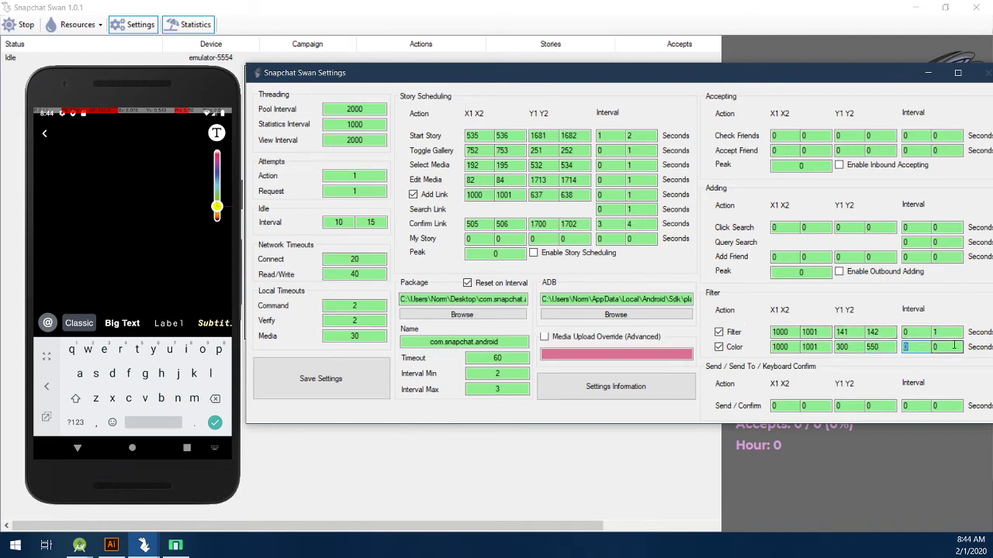
key(Tab)
text(1)
Set Send / Confirm to X1 1001 and X2 1001
double_click(777, 405)
text(1)
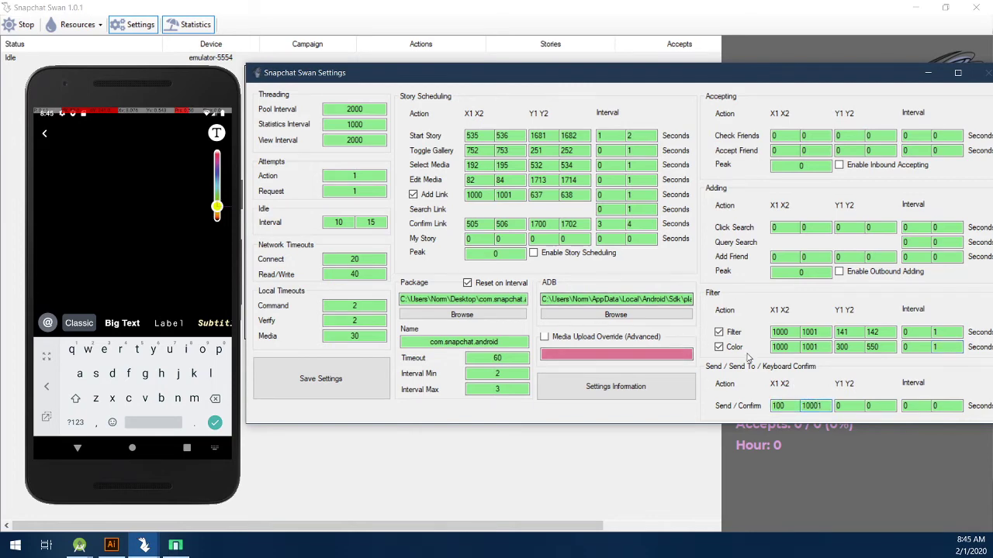
key(BackSpace)
click(784, 407)
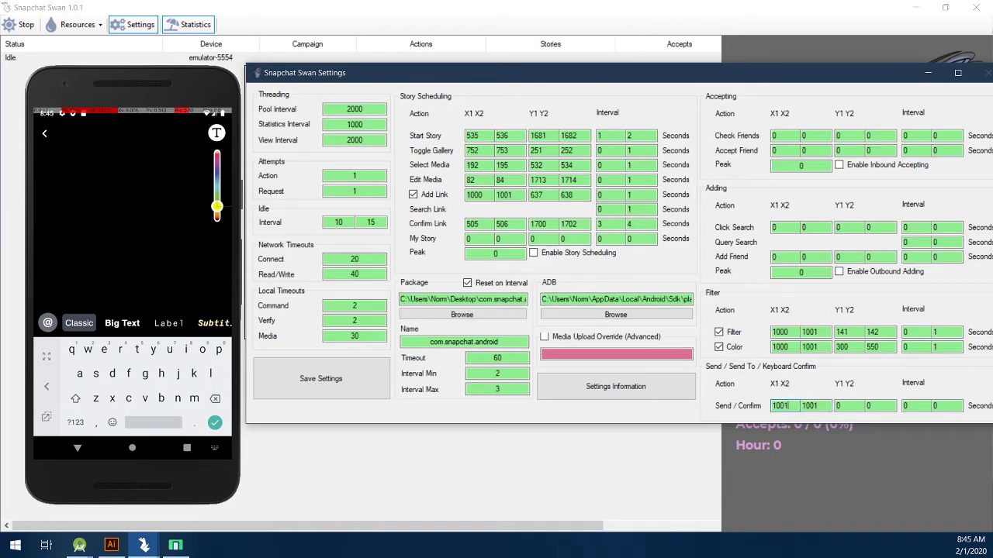
Read the position of the keyboard's confirm checkmark and set Send / Confirm to Y1 1730, Y2 1731 and an interval of 0 to 1 seconds
click(109, 92)
drag(118, 98, 124, 103)
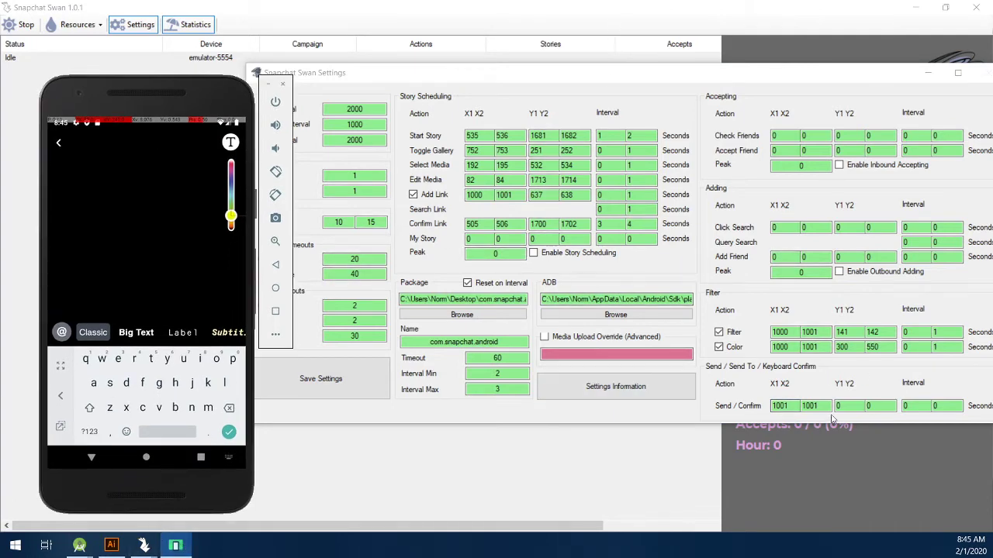
click(228, 434)
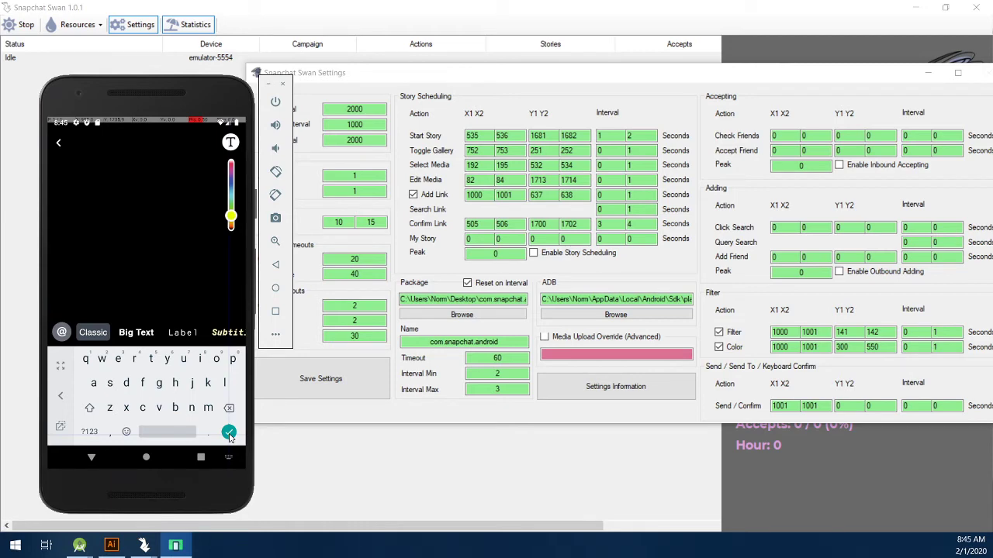
double_click(859, 405)
text(1730)
double_click(878, 406)
text(1731)
key(Tab)
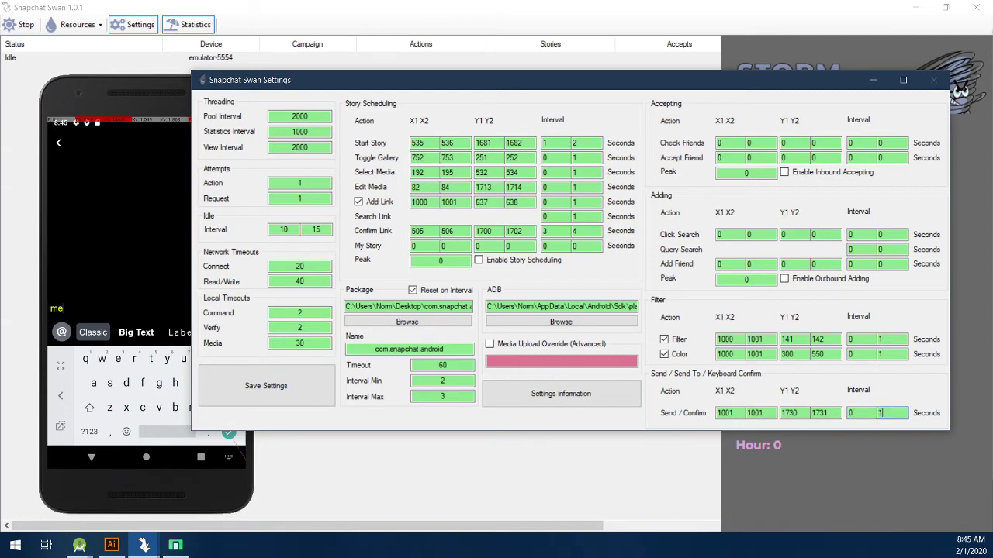
drag(677, 89, 656, 132)
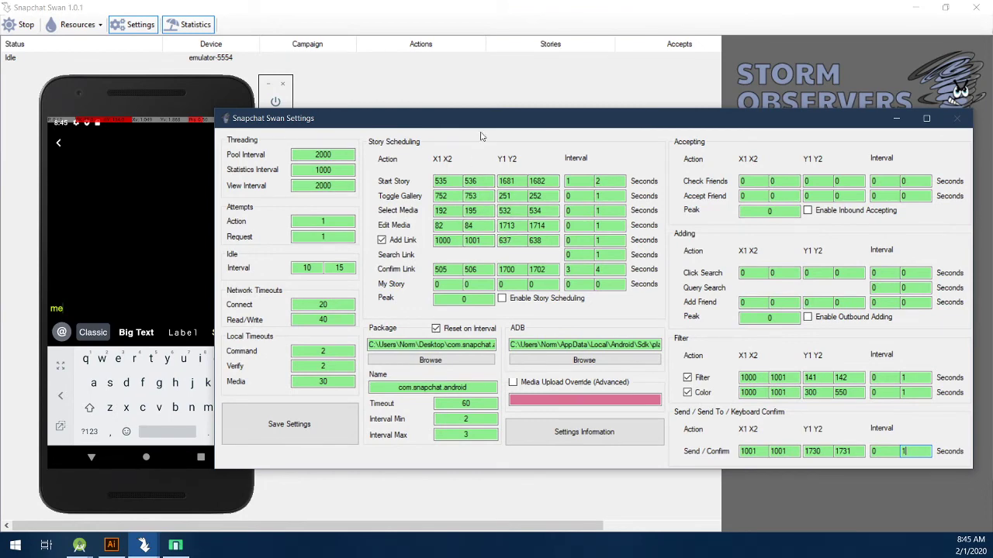
drag(515, 126, 496, 130)
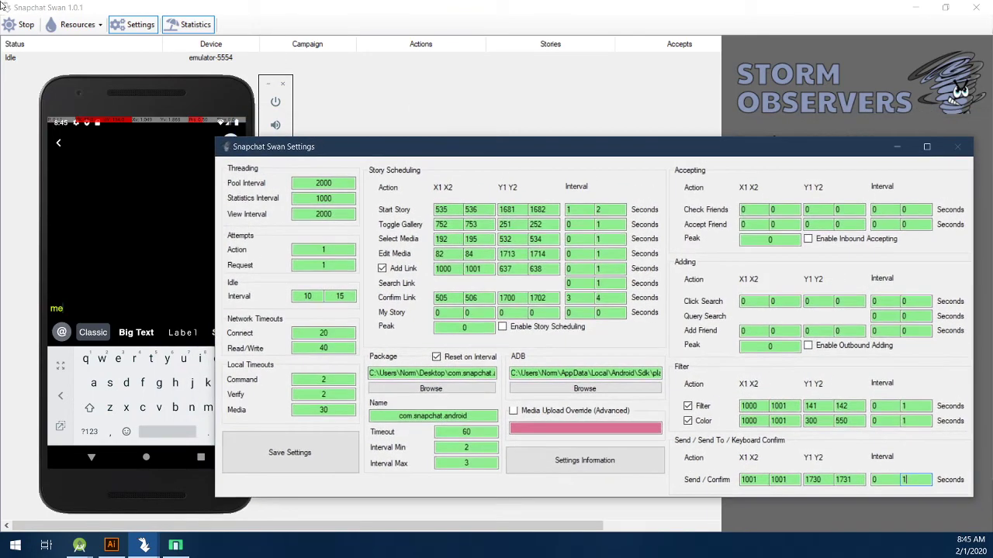
Open the Stories resource list and clear all of its entries
click(94, 25)
click(95, 25)
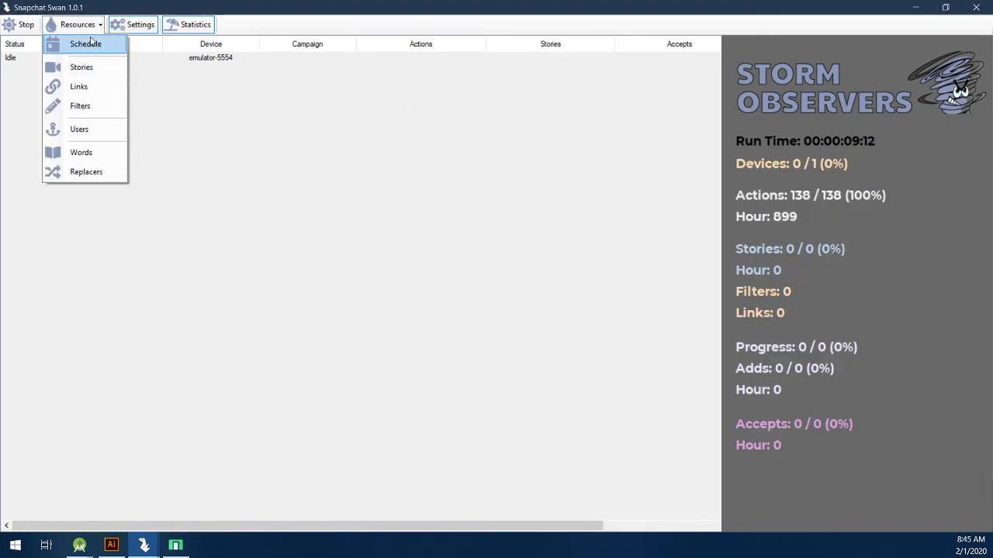
click(86, 69)
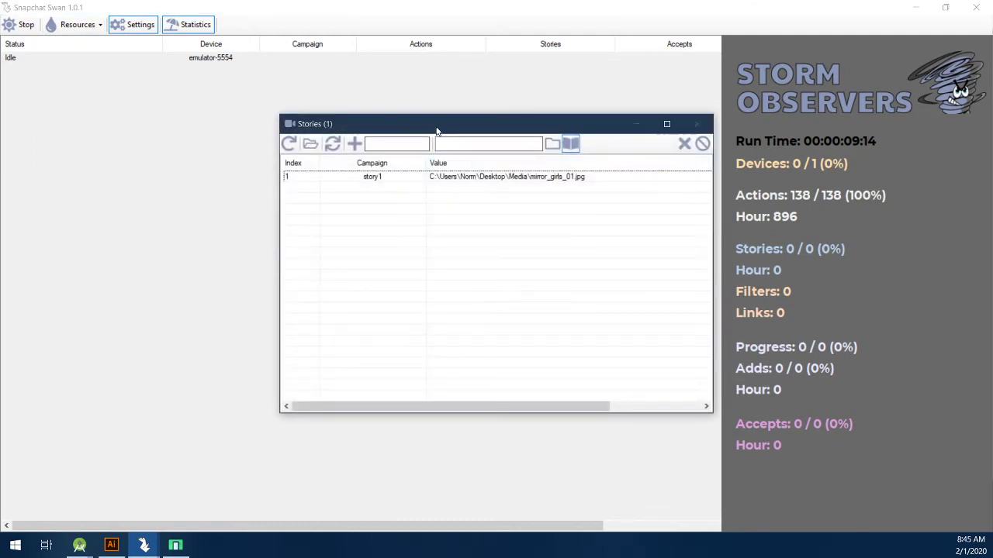
drag(436, 130, 413, 155)
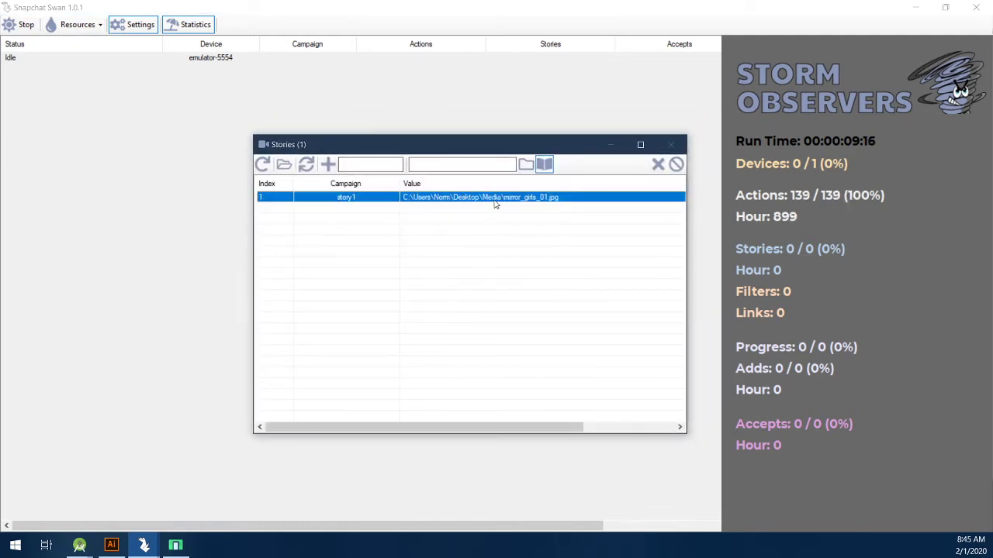
click(676, 163)
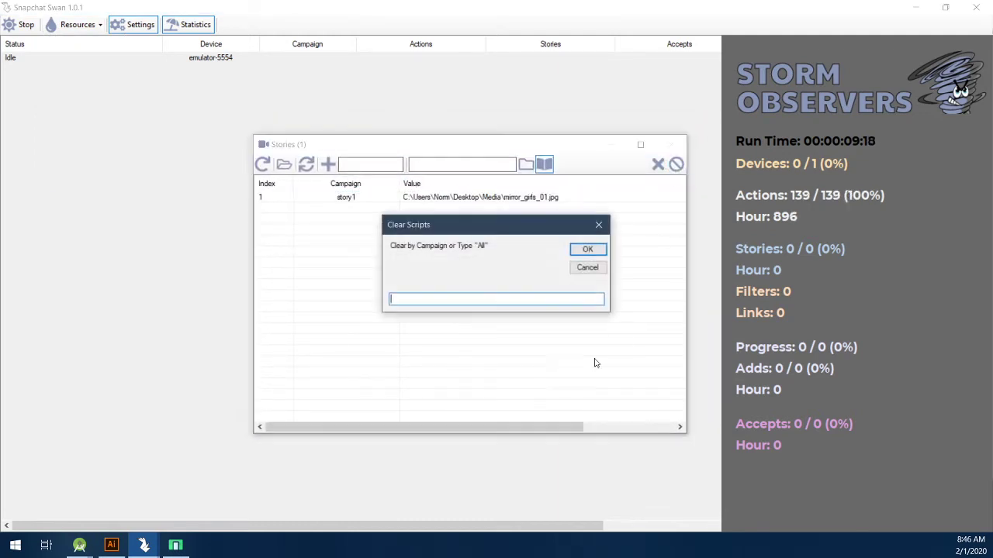
text(All)
key(Return)
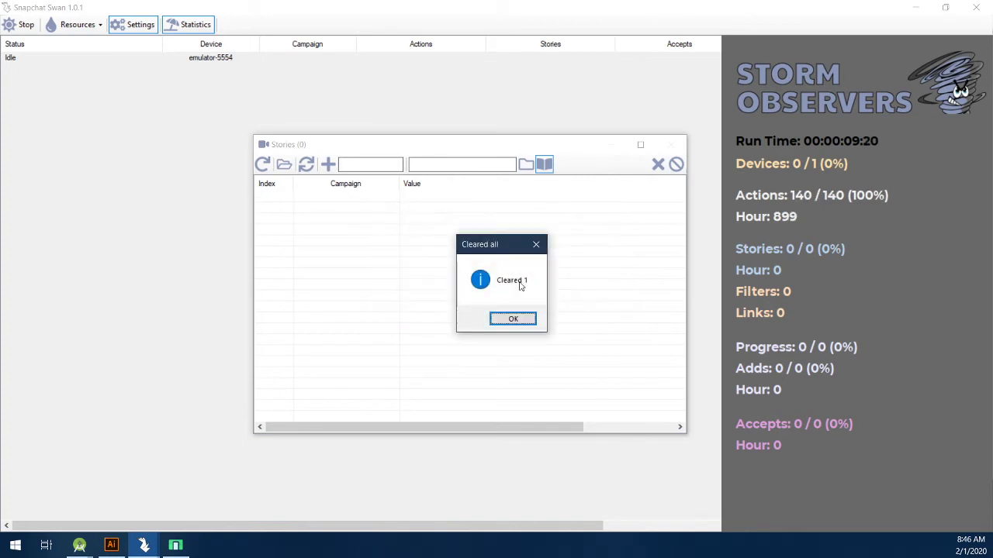
click(513, 313)
Enter story1 as the campaign name for a new Stories entry
click(369, 165)
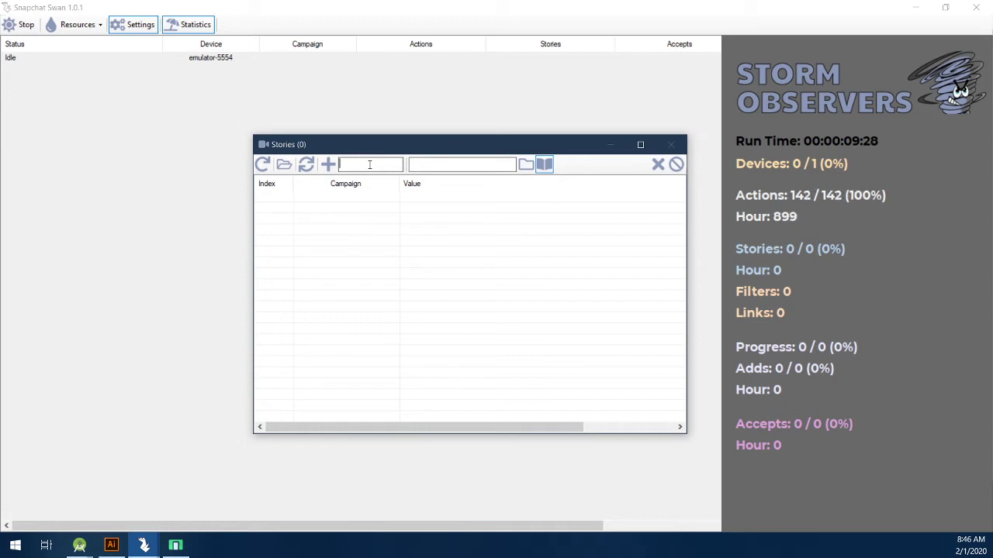
text(tory1)
click(449, 168)
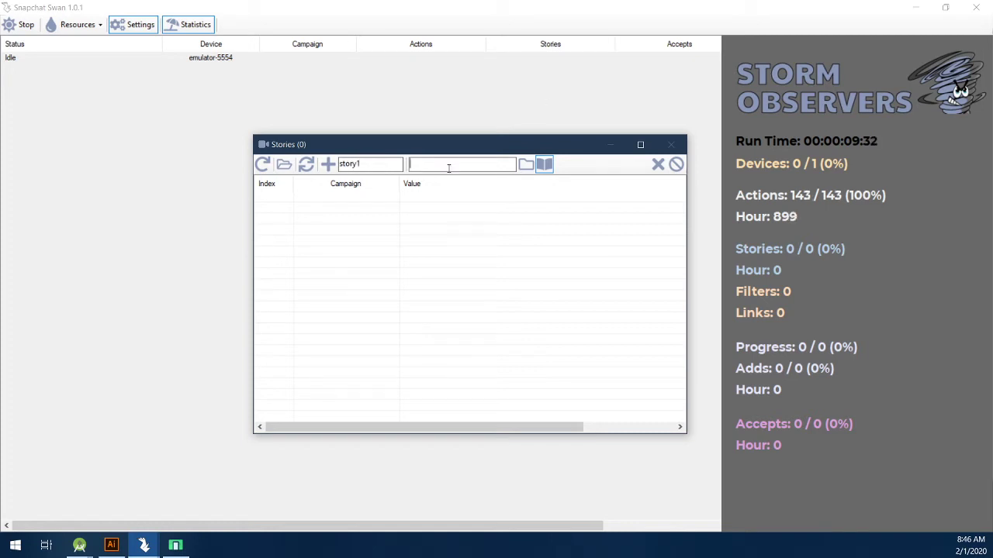
click(387, 170)
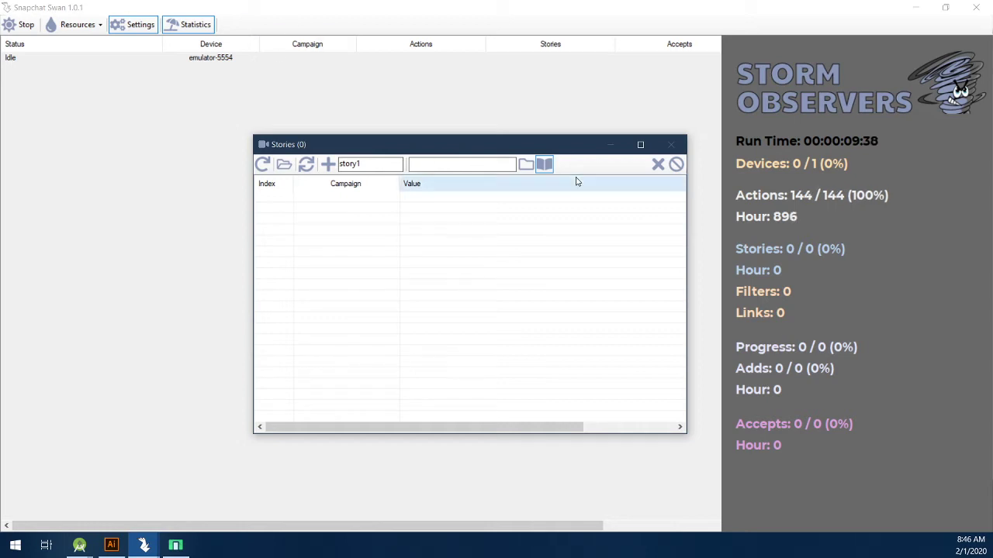
Choose vid.mp4 from the Media folder on the Desktop as the story's value and add the entry to the Stories list
click(526, 164)
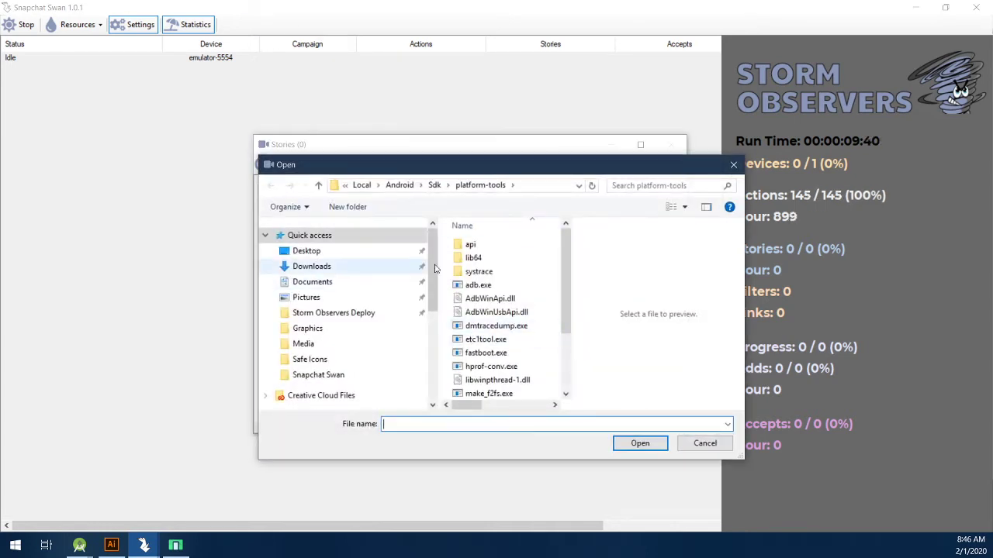
drag(522, 166, 491, 231)
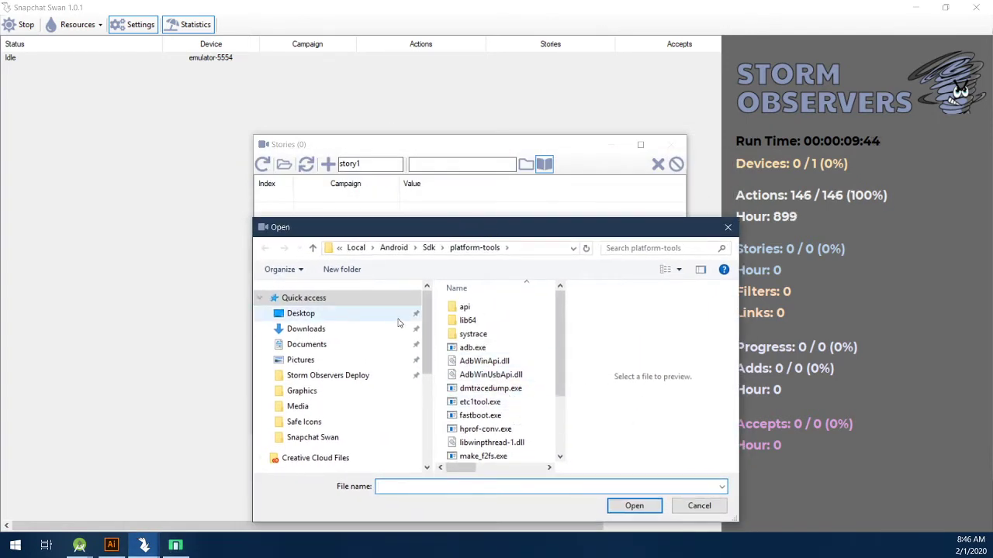
click(310, 313)
scroll(518, 388, down, 3)
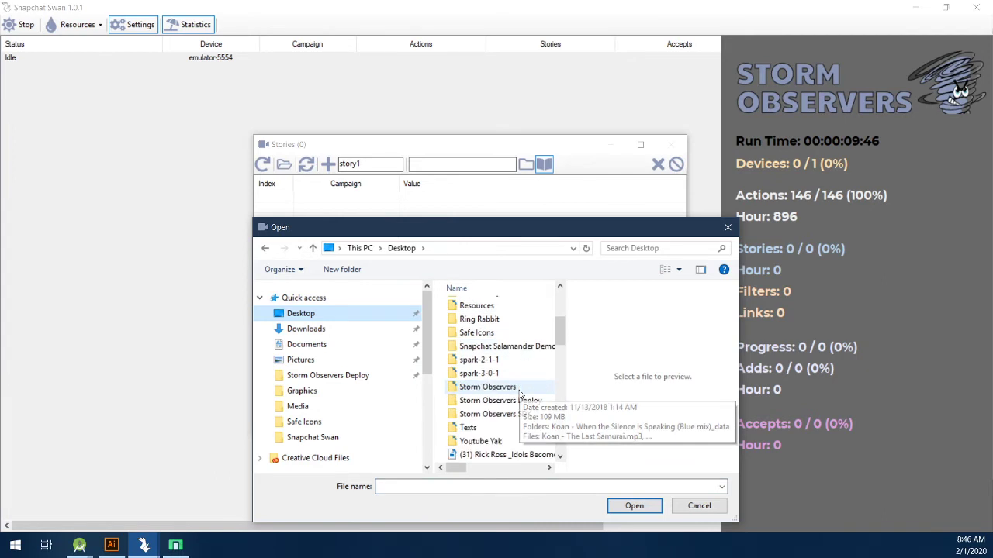
scroll(514, 337, up, 1)
double_click(515, 324)
scroll(527, 380, down, 1)
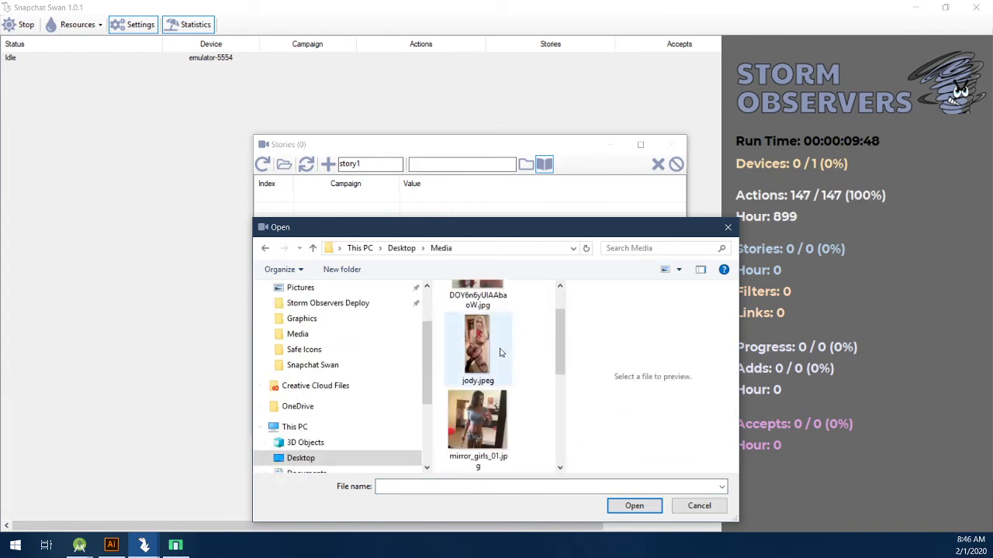
click(501, 349)
scroll(520, 382, down, 2)
click(489, 438)
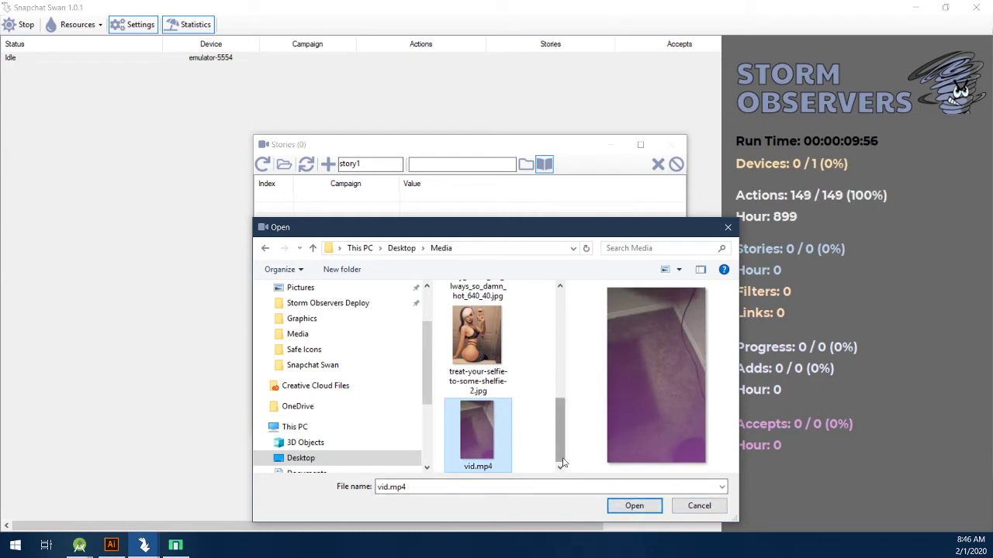
click(648, 513)
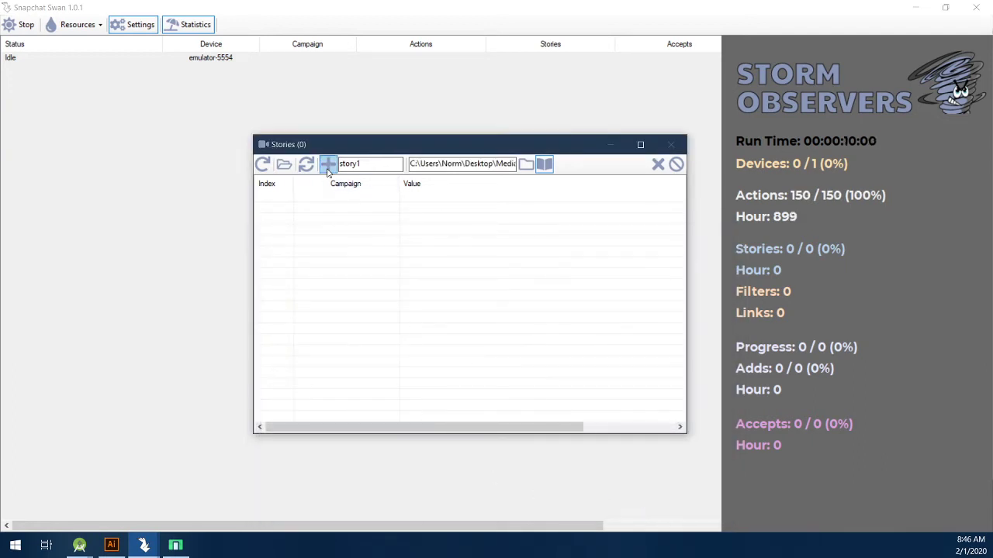
click(328, 163)
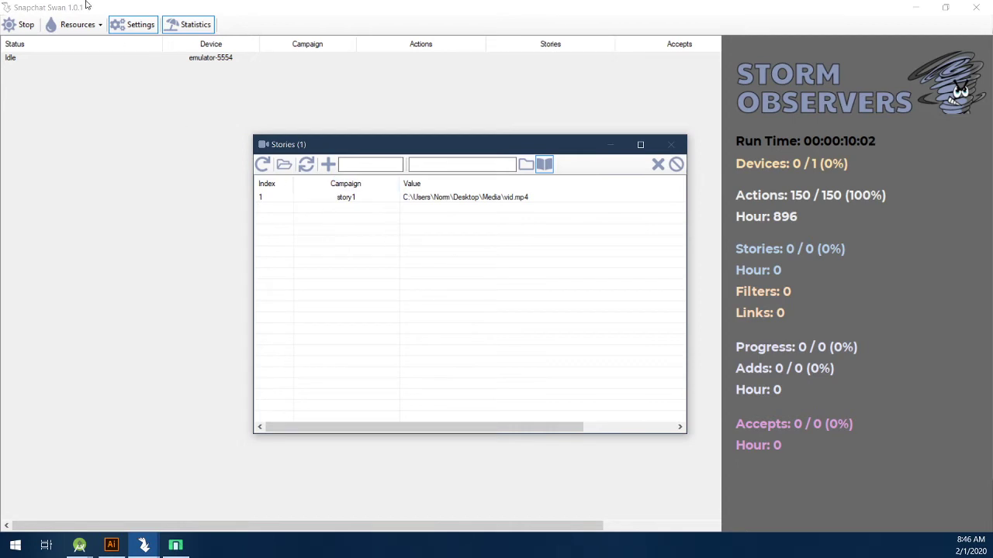
Open the Links resource list and check the link assigned to the story1 campaign
click(87, 24)
click(97, 24)
click(87, 24)
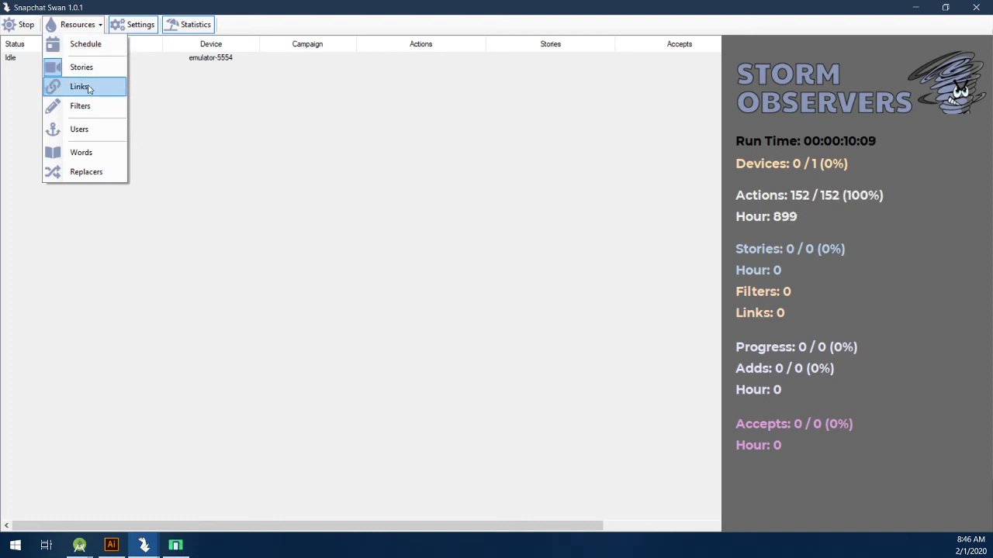
click(88, 87)
click(461, 180)
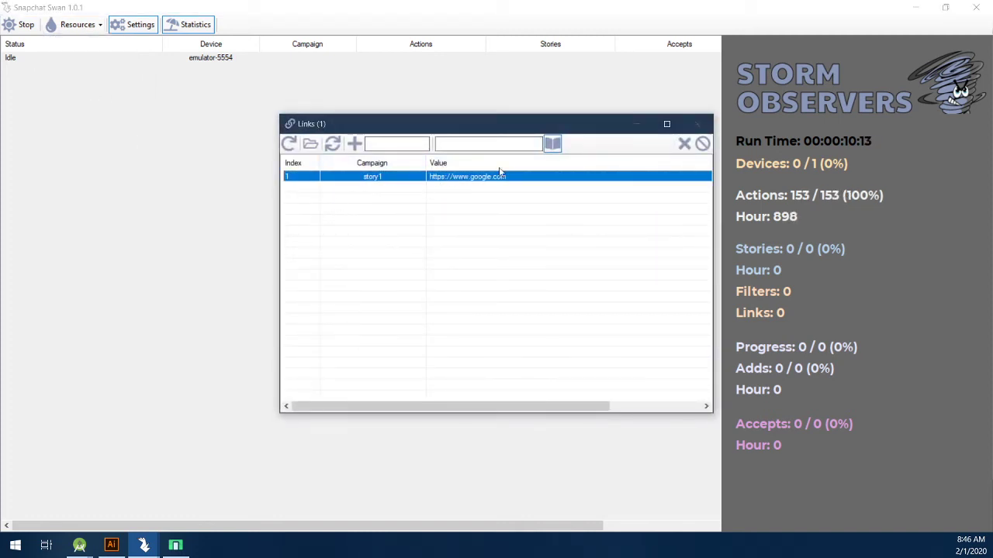
Open the Filters resource list and check the filter text assigned to the story1 campaign
click(78, 24)
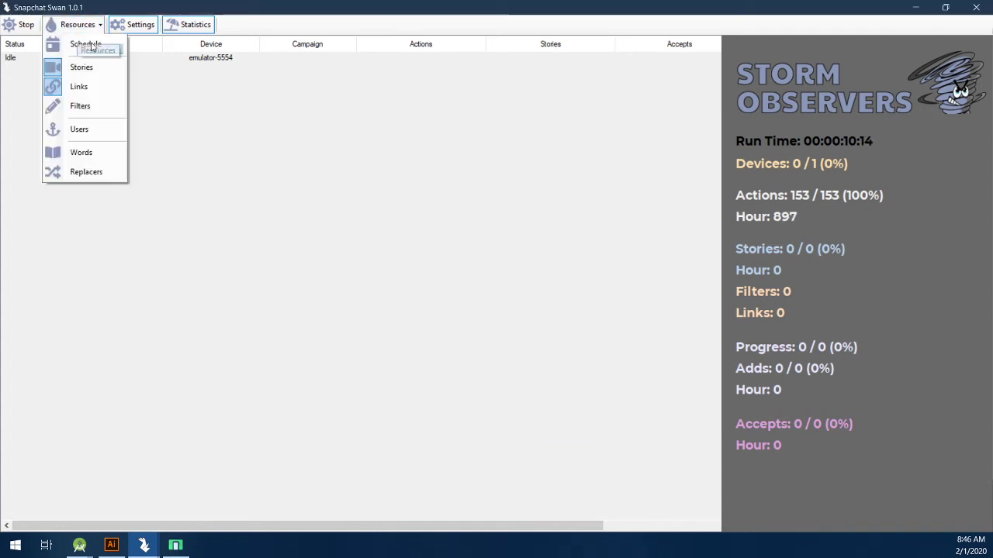
click(88, 106)
click(400, 178)
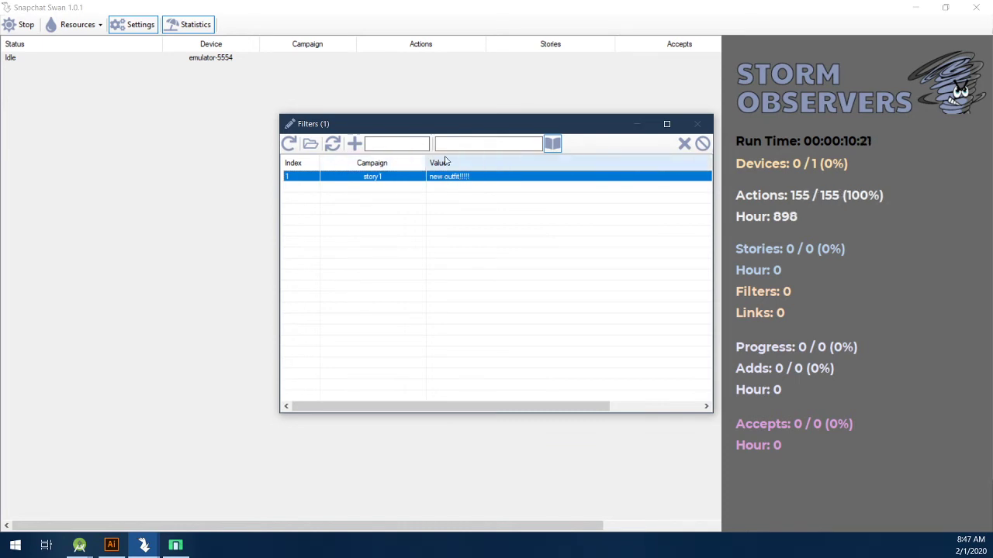
drag(399, 116, 255, 118)
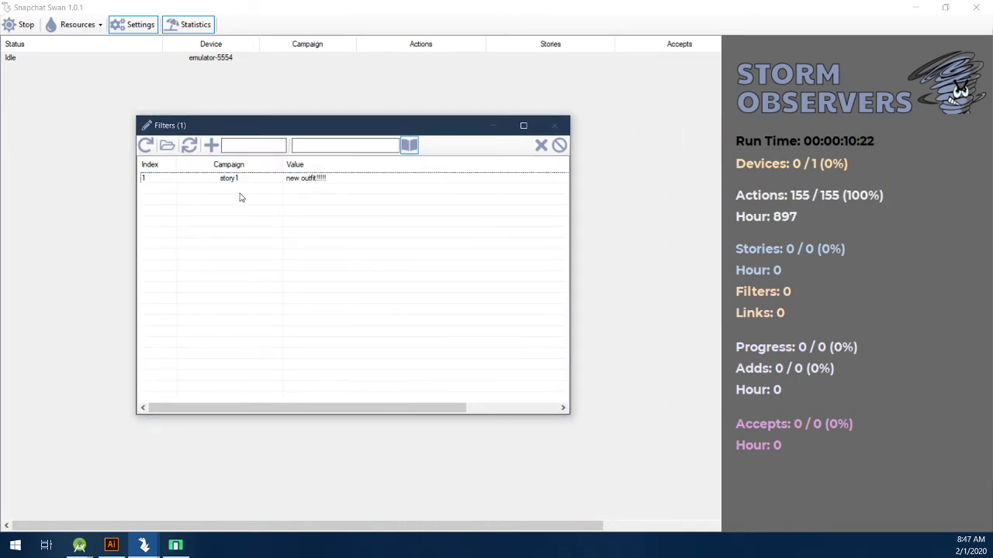
Open the Schedule resource list
click(87, 26)
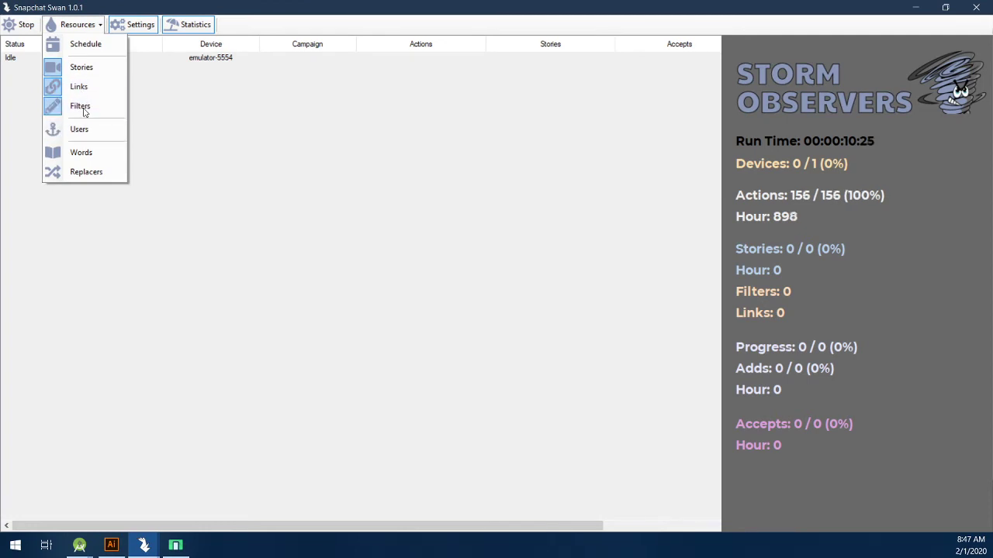
click(87, 26)
click(92, 28)
click(87, 26)
click(87, 24)
click(89, 47)
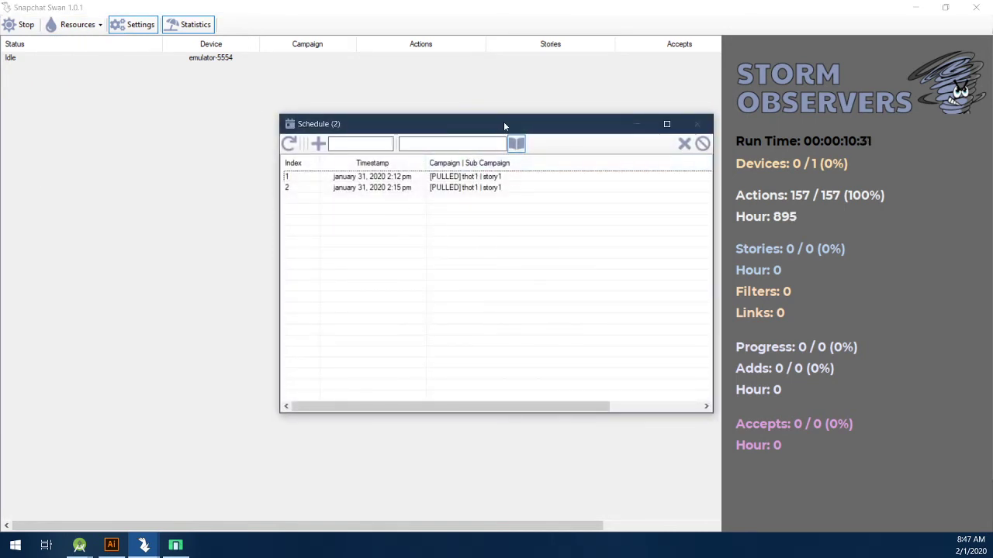
drag(503, 126, 489, 192)
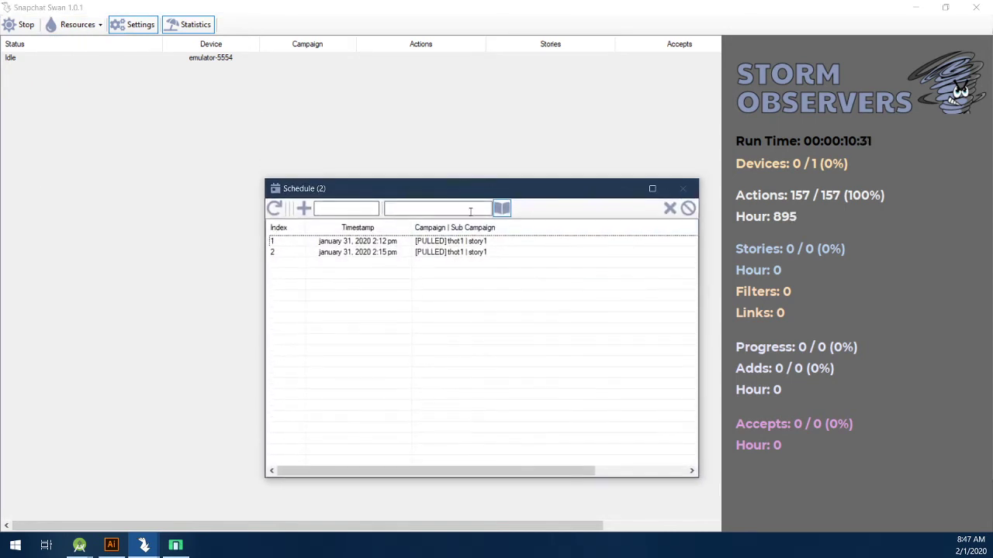
Examine the timestamps, campaigns and sub campaigns of the existing schedule entries
click(380, 241)
click(446, 253)
click(464, 242)
click(274, 211)
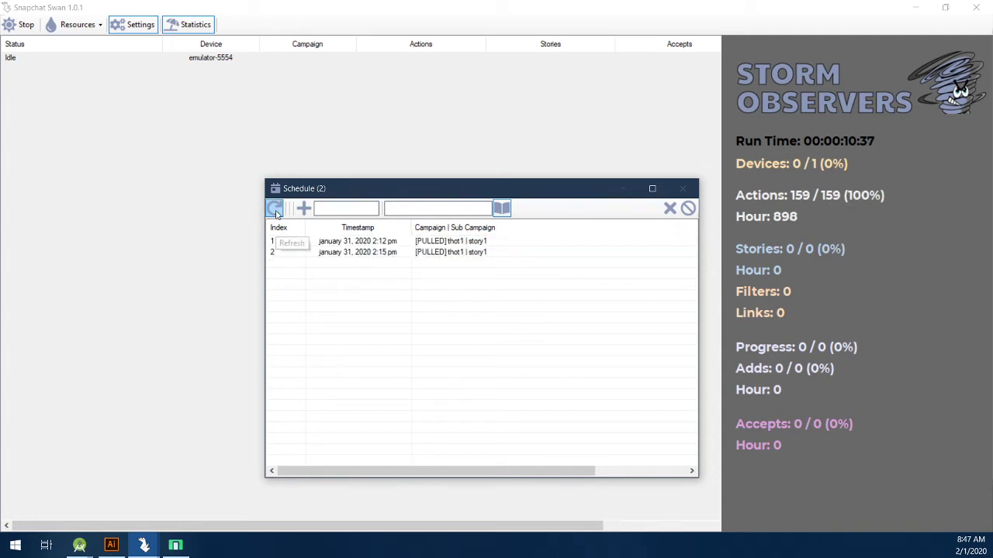
click(462, 244)
click(472, 254)
click(474, 241)
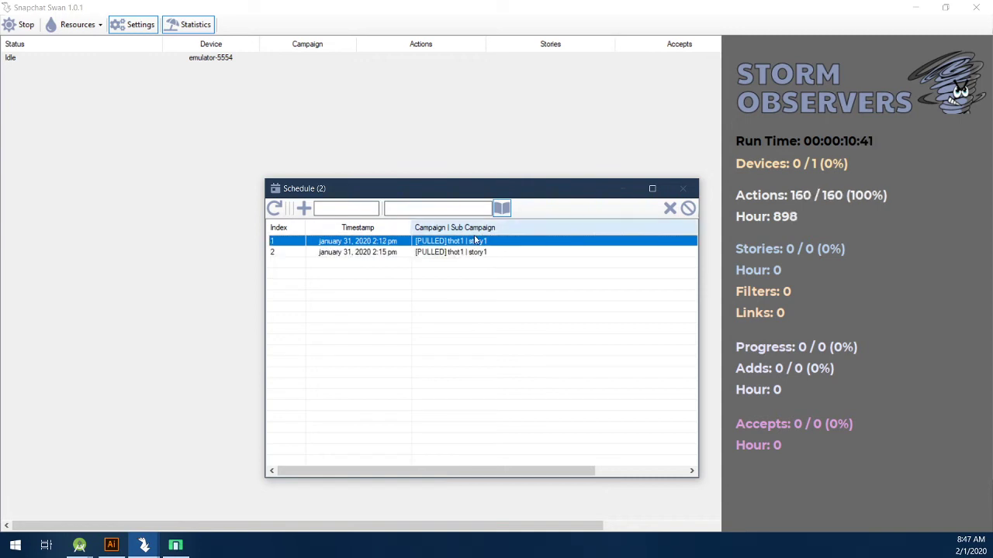
click(461, 253)
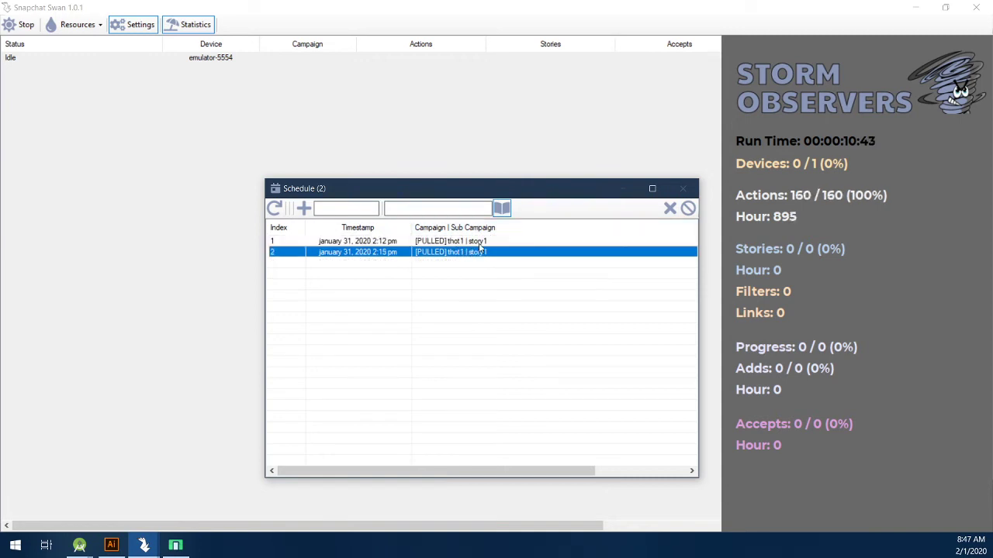
click(477, 242)
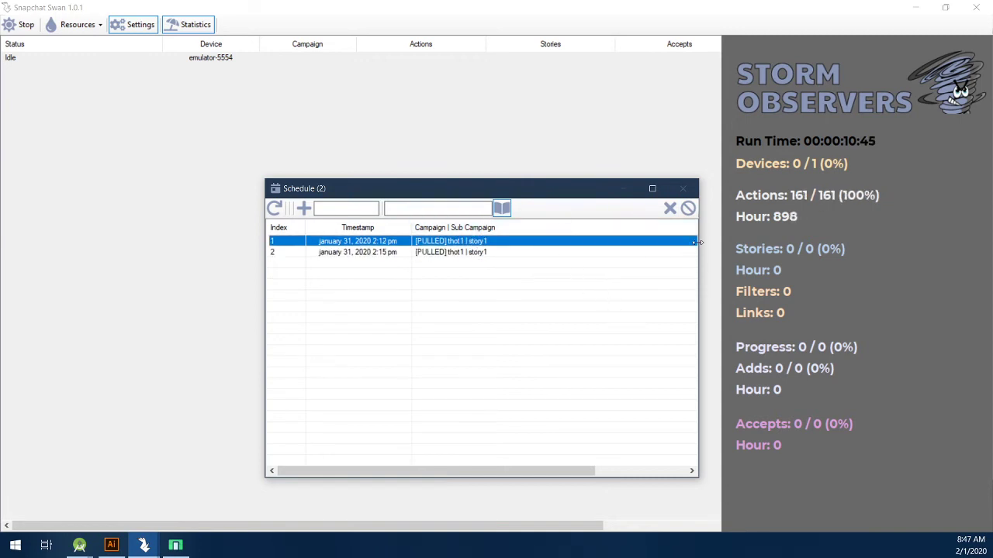
Clear all entries from the Schedule list
click(687, 208)
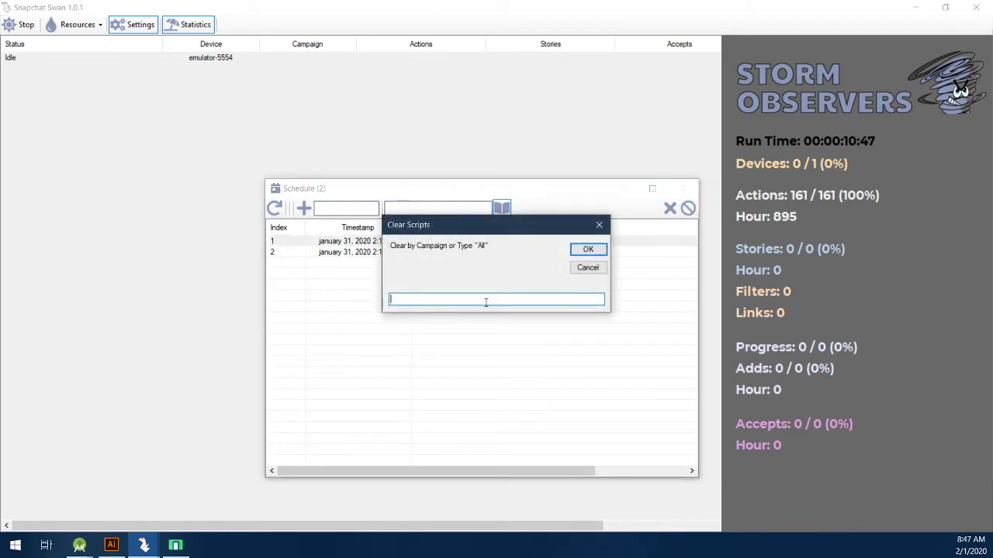
text(all)
key(Return)
key(Return)
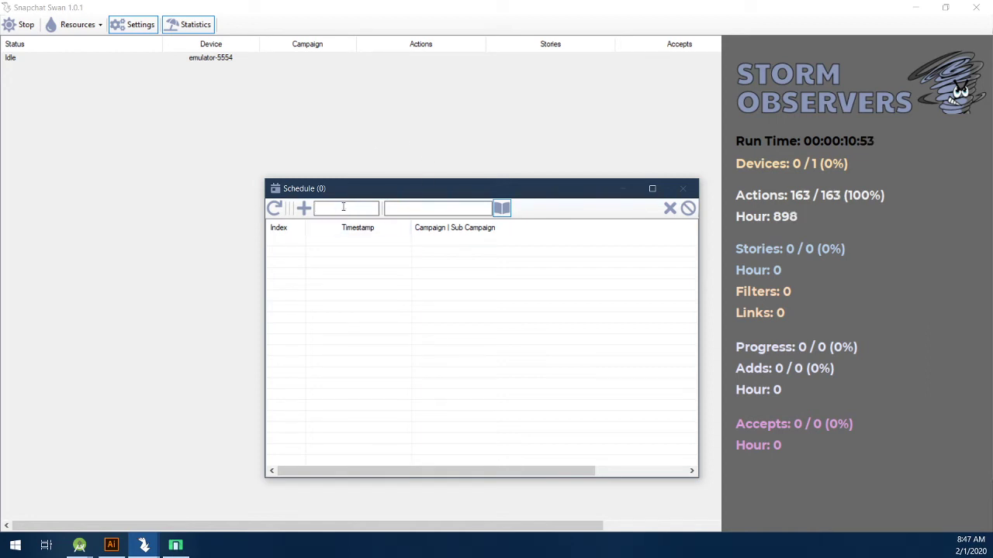
text(10-2-1990)
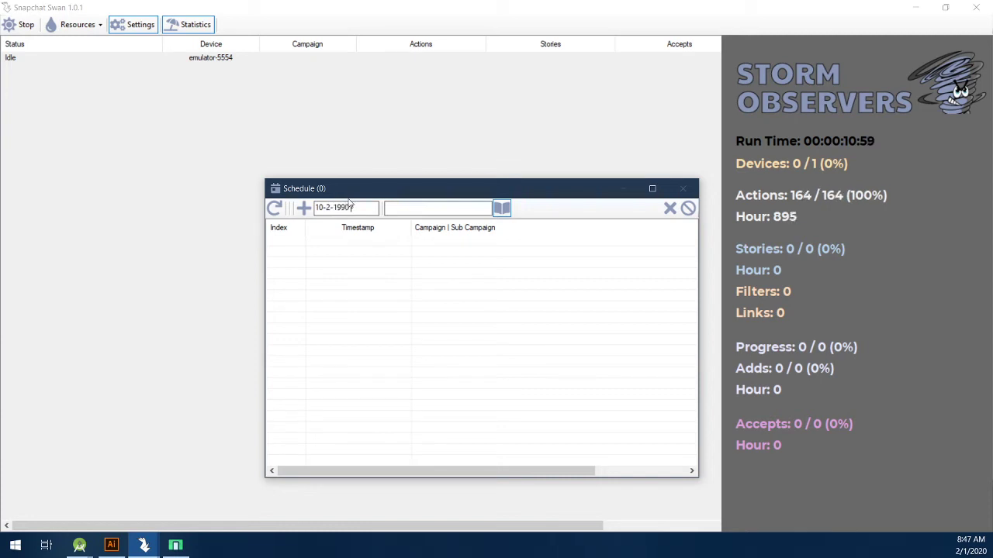
text( 8:01 AM)
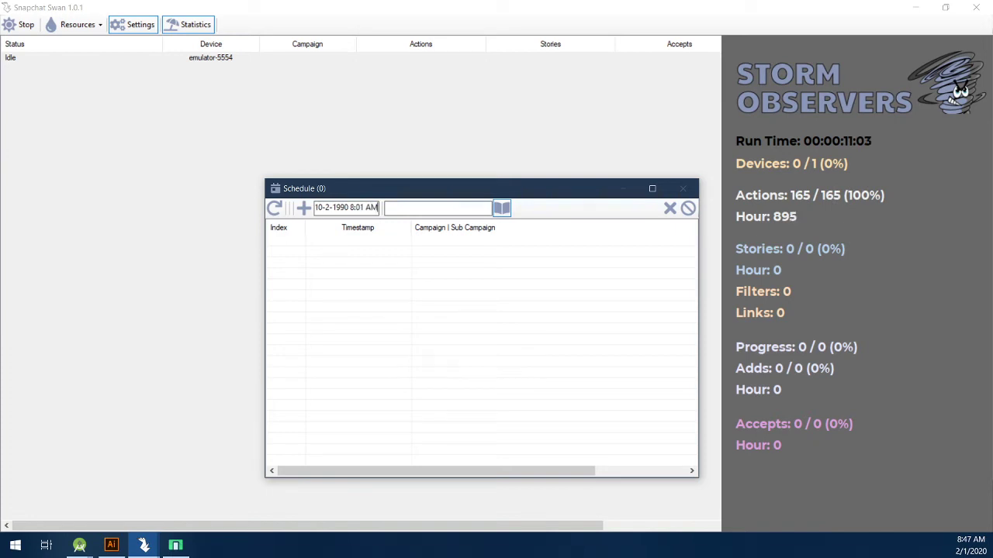
key(BackSpace)
key(BackSpace)
key(BackSpace)
key(BackSpace)
key(BackSpace)
key(BackSpace)
key(BackSpace)
key(BackSpace)
key(BackSpace)
key(BackSpace)
key(BackSpace)
key(BackSpace)
key(BackSpace)
key(BackSpace)
key(BackSpace)
key(BackSpace)
key(BackSpace)
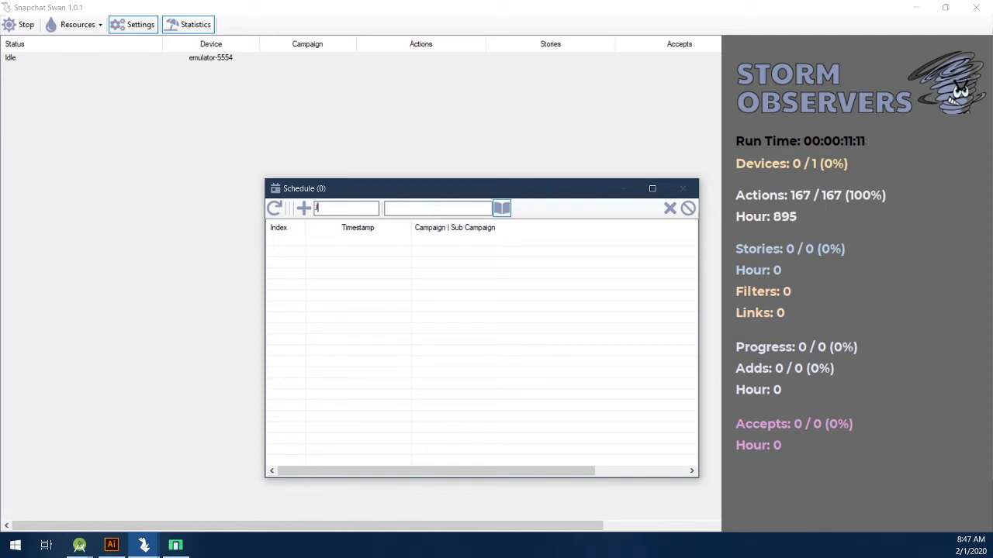
Add a schedule entry with timestamp January 2, 2019 7:21 PM for campaign and sub campaign thot1 | story1
text(uary)
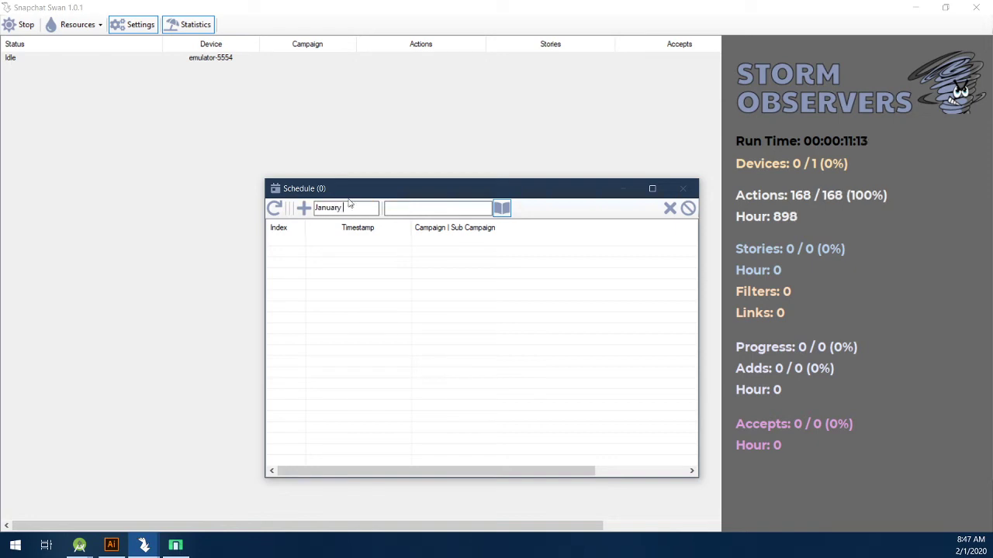
text( 2,)
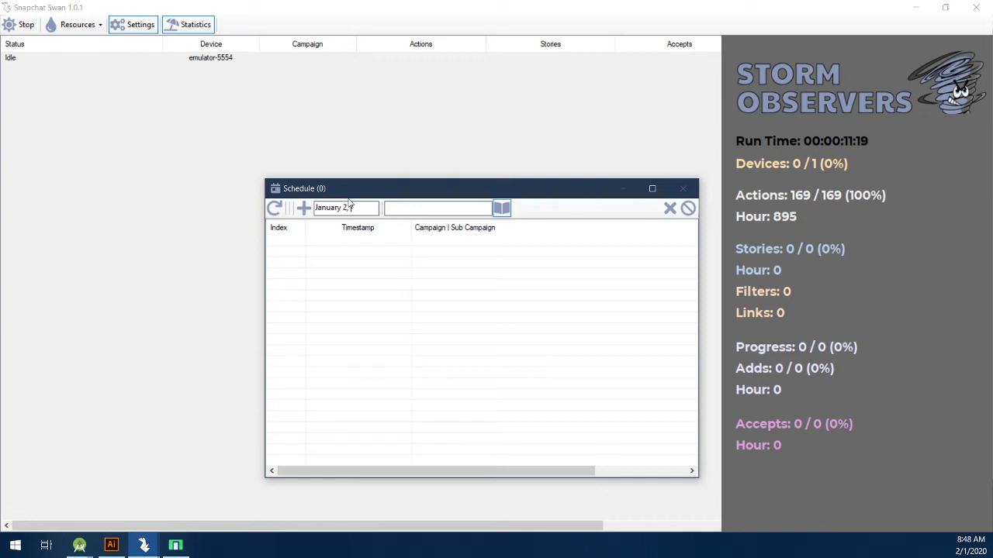
text( 2019)
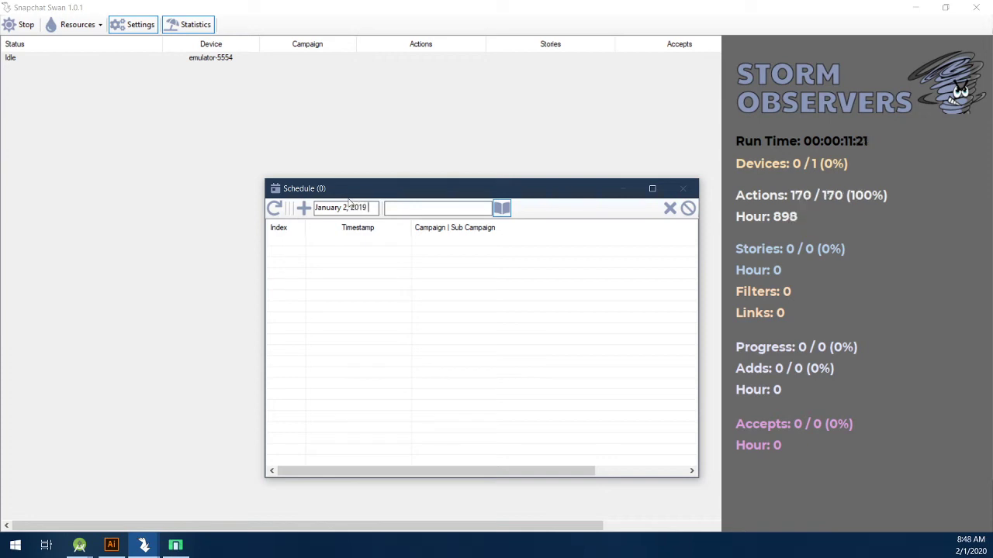
text( 7:21 PM)
click(421, 210)
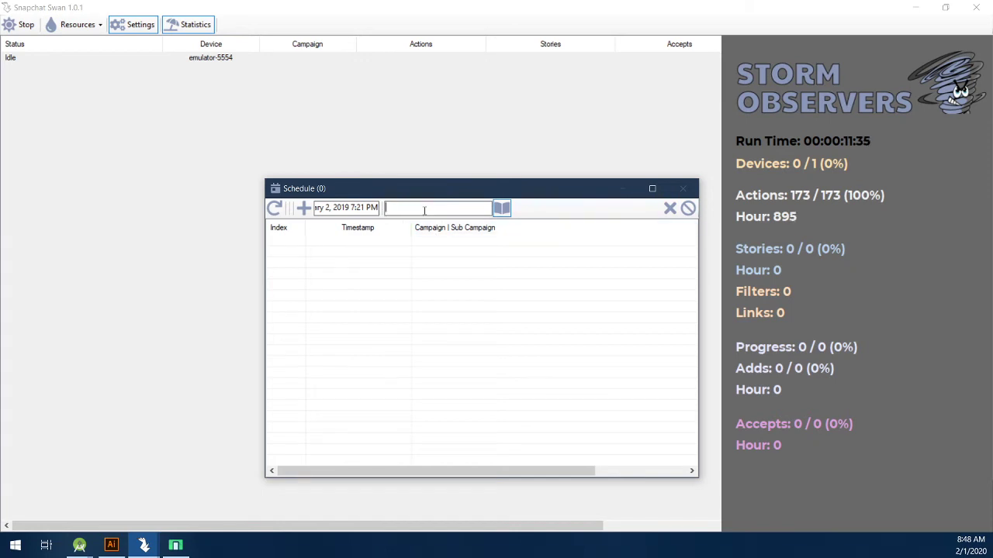
text(thot1)
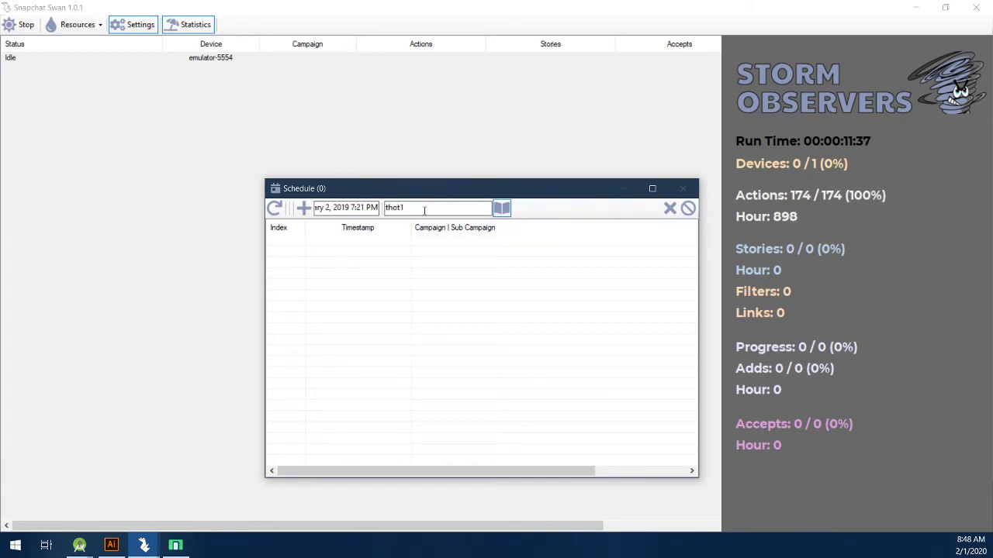
text( |)
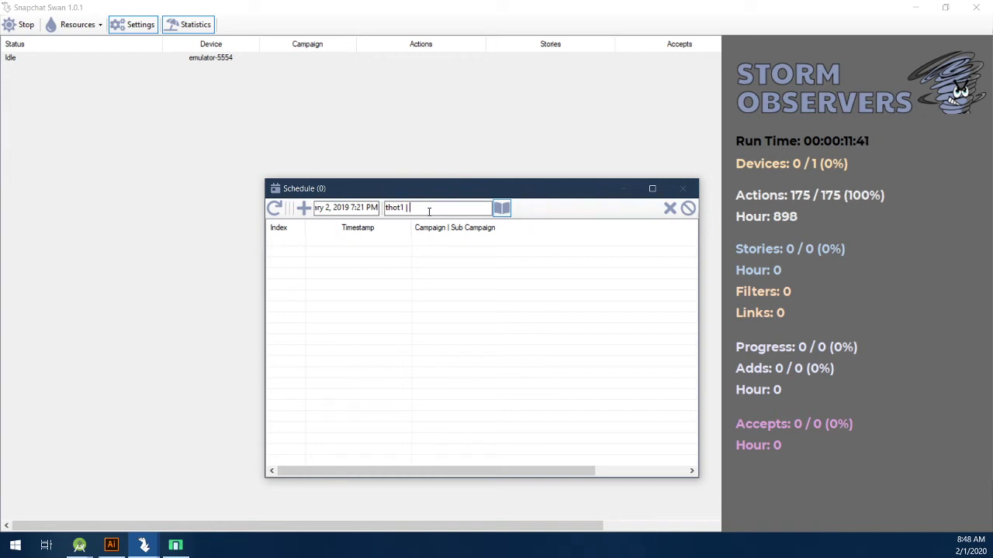
text(tory1)
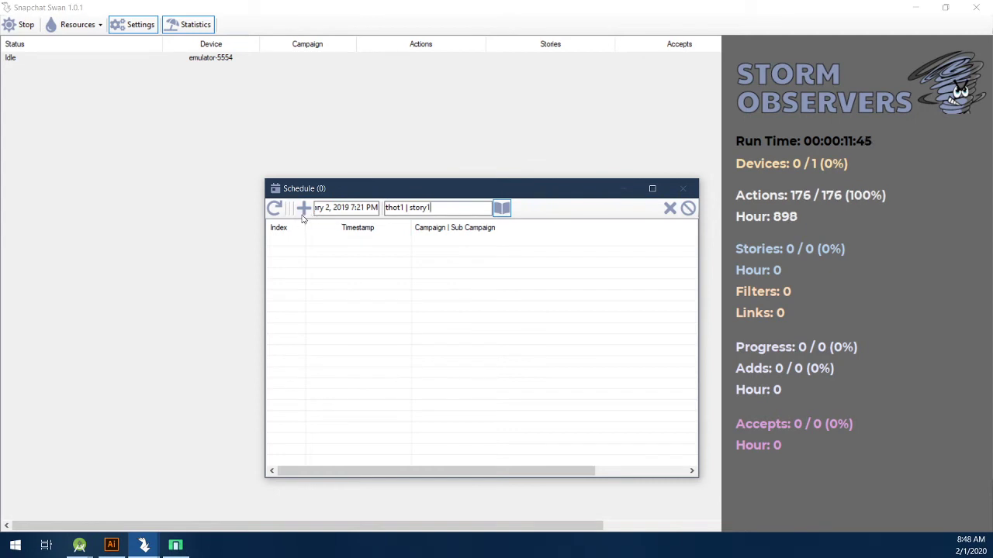
click(303, 211)
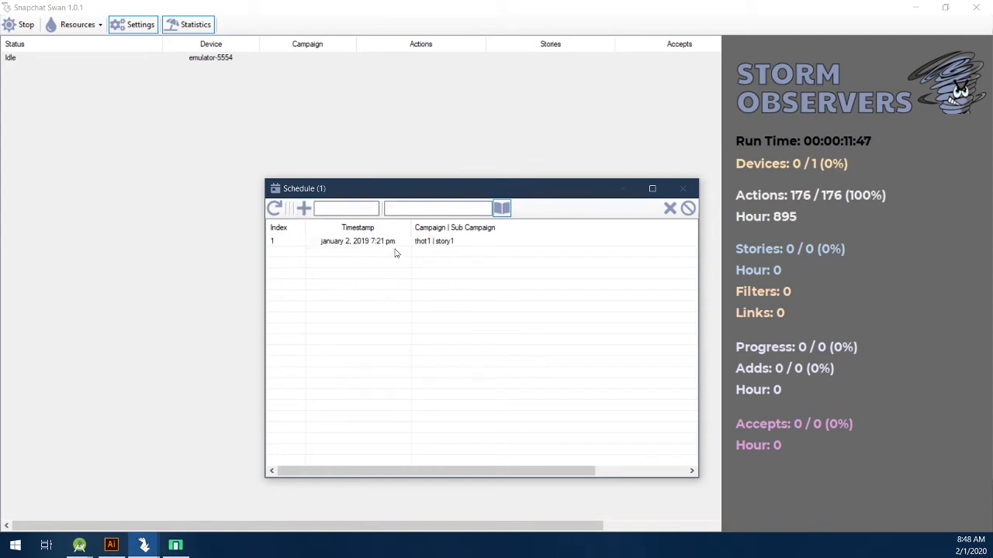
click(357, 241)
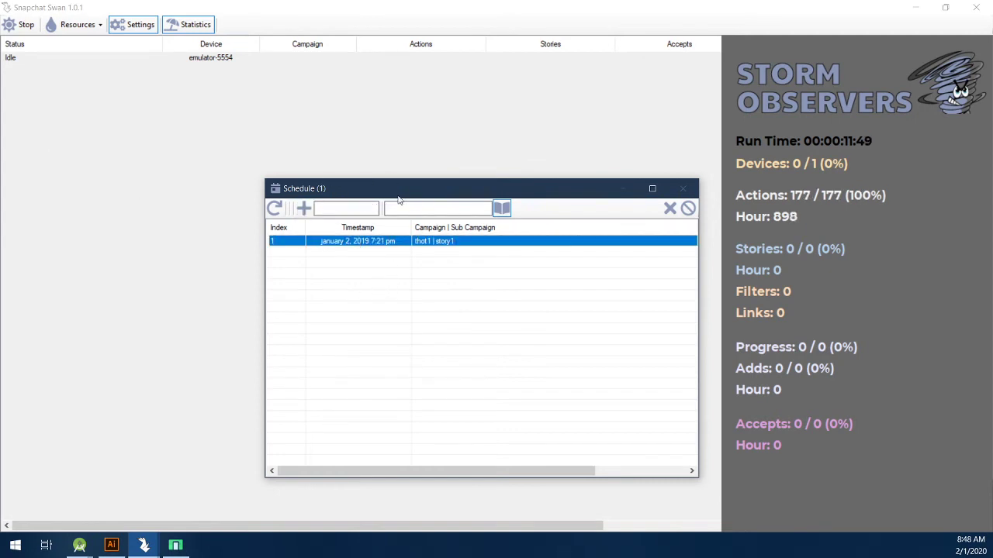
Close the Schedule list and stop the running automation
click(113, 54)
click(77, 24)
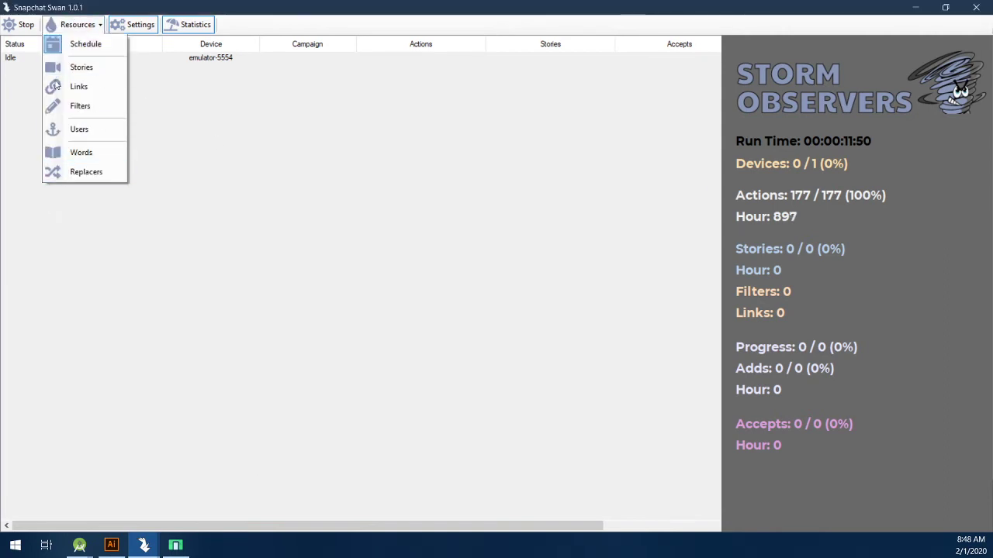
click(29, 26)
click(128, 59)
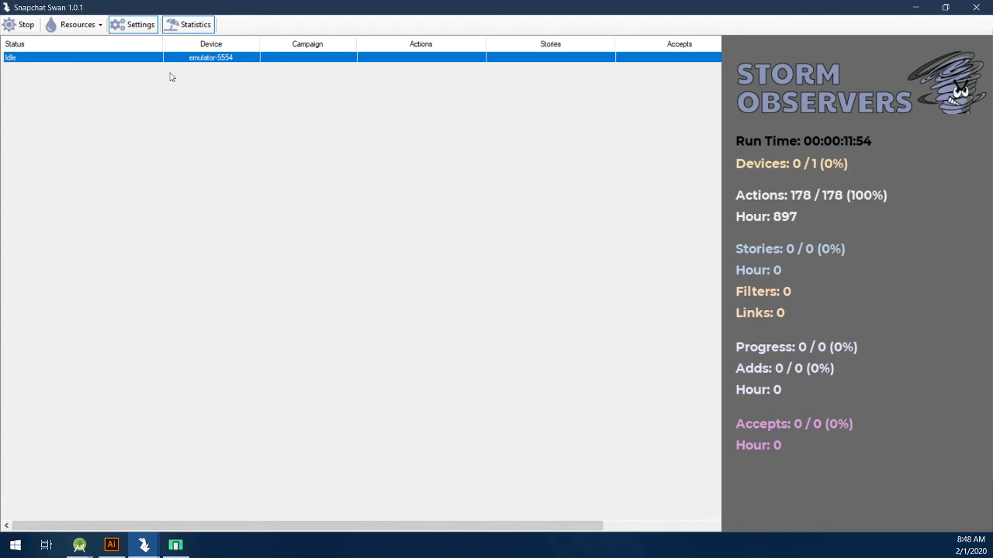
click(17, 24)
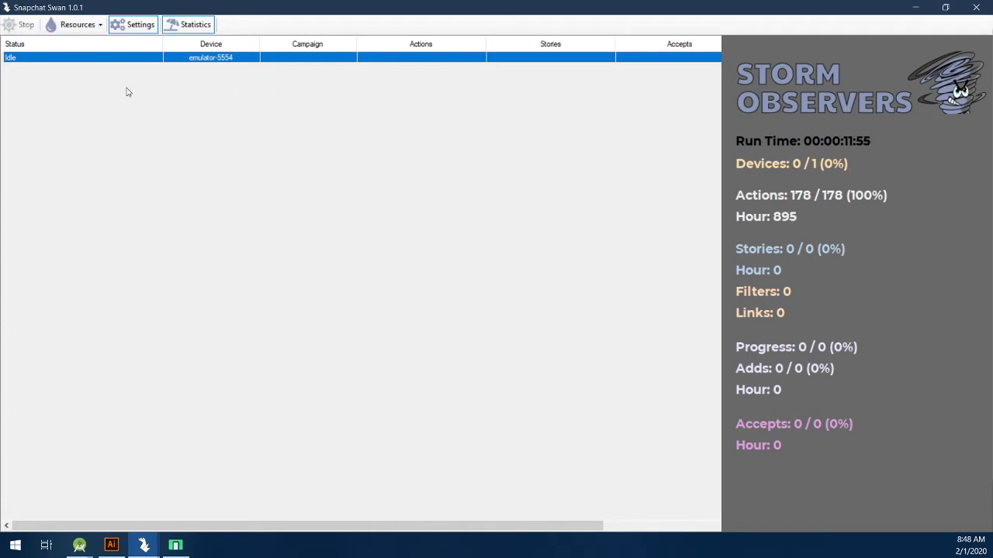
Switch to the Android emulator, discard the unsaved snap changes and return to Snapchat's camera screen
click(177, 546)
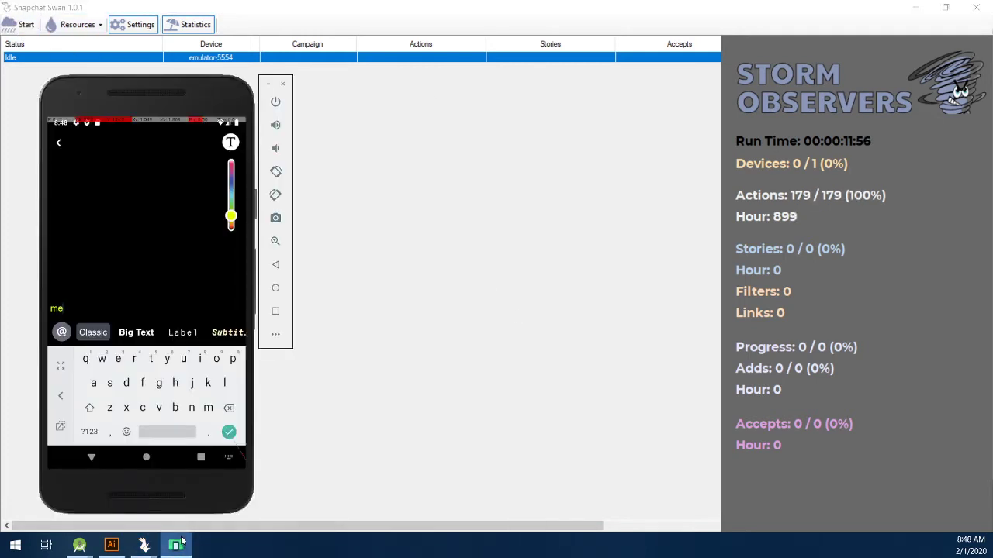
click(92, 456)
click(91, 457)
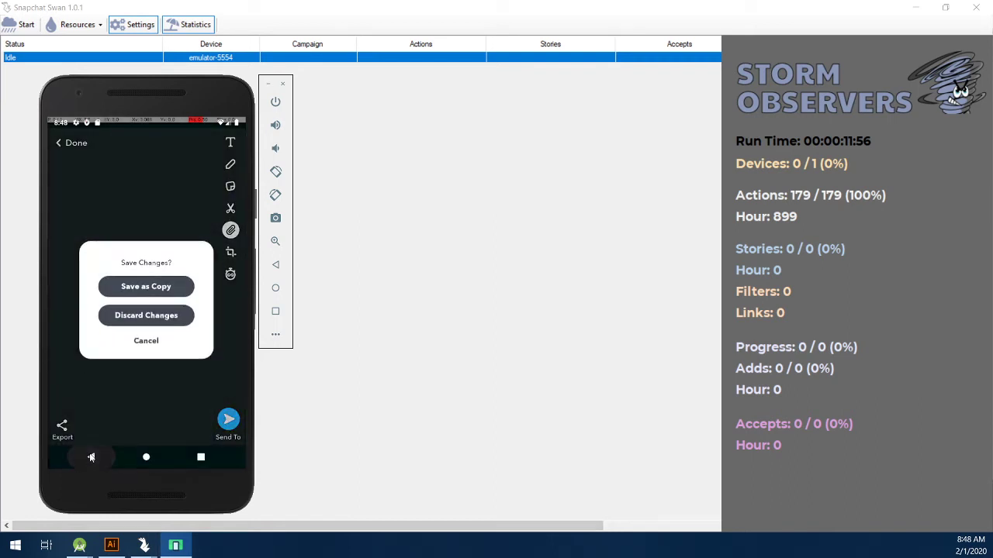
click(131, 308)
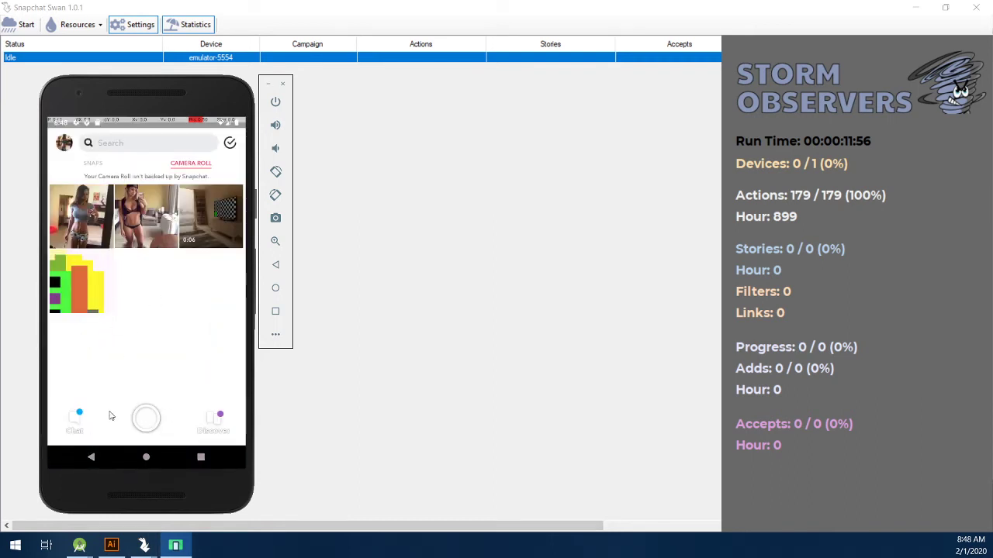
click(109, 458)
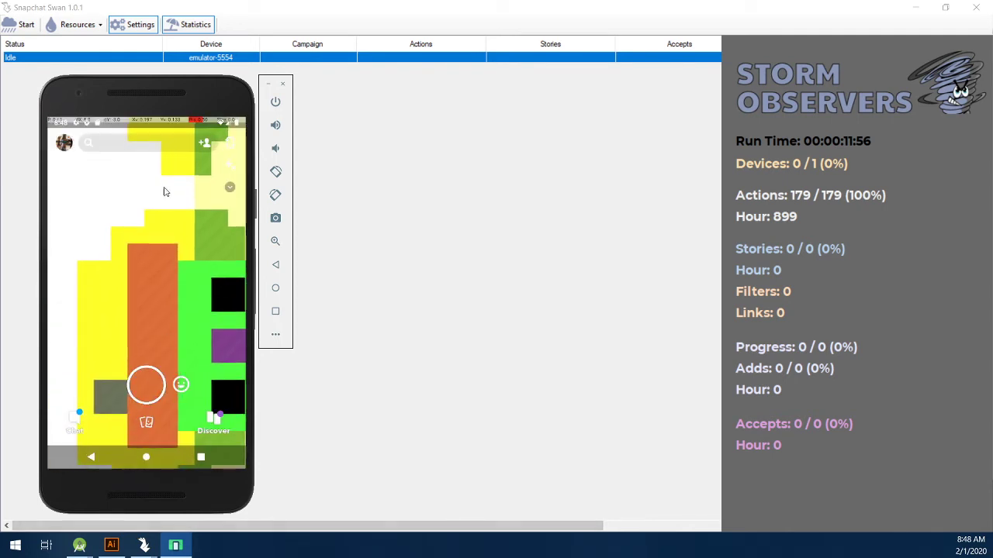
drag(179, 77, 439, 109)
Start the automation again and set the campaign of device emulator-5554 to thot1
click(22, 29)
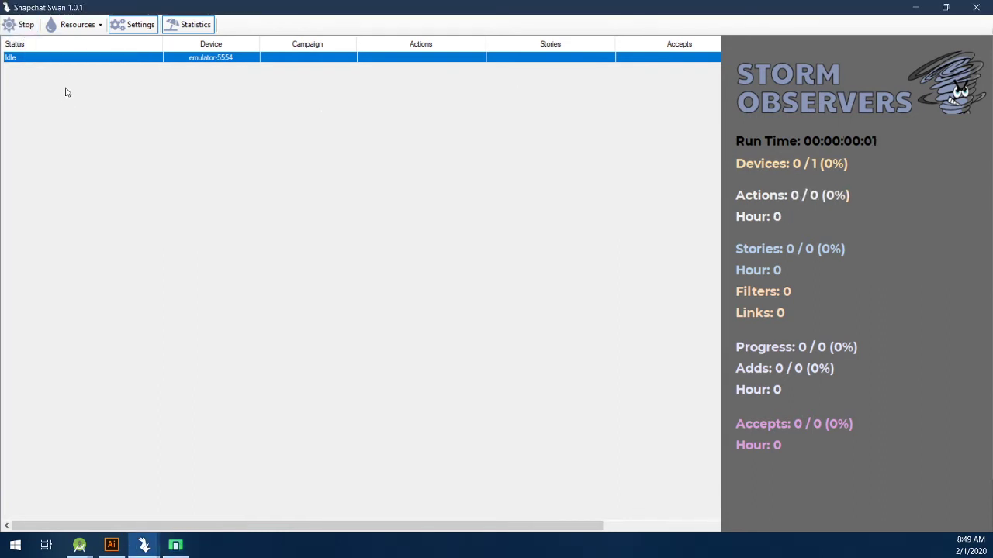
right_click(100, 56)
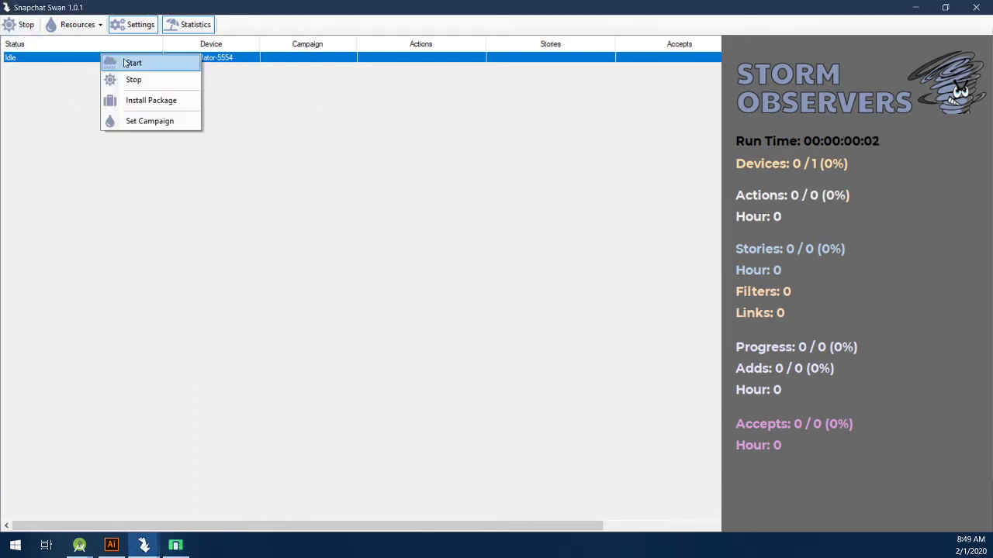
click(142, 118)
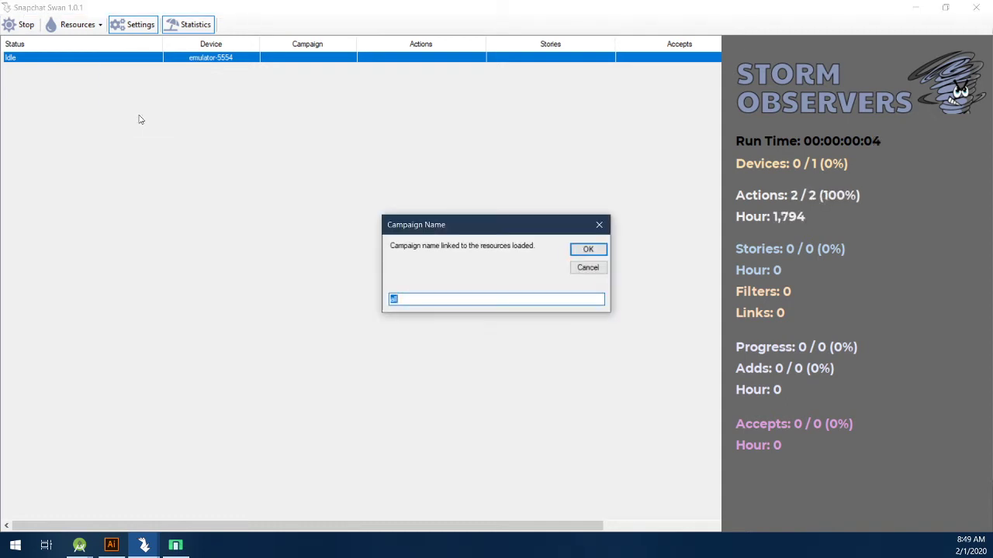
text(thot1q)
key(Return)
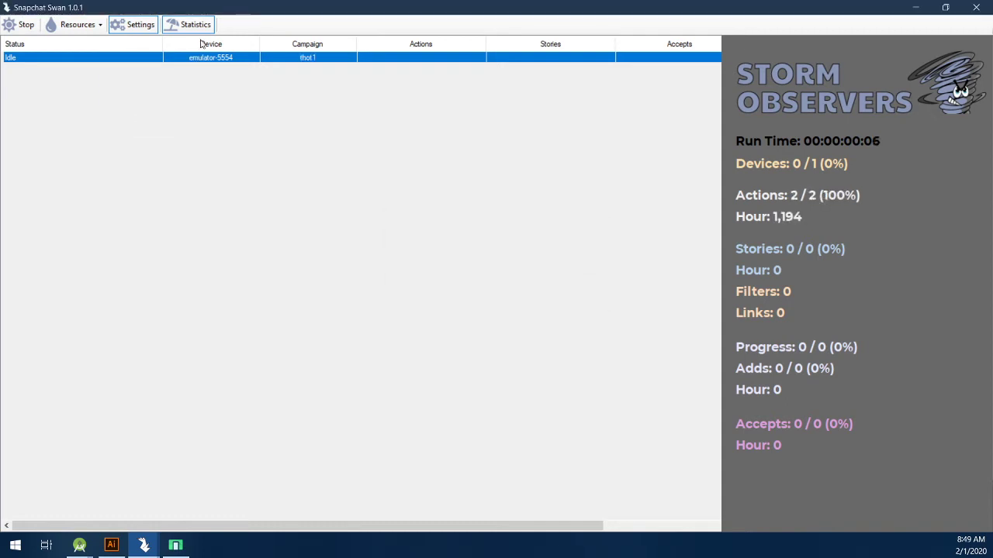
Start device emulator-5554 and bring up the Android emulator, placed so the device's status row stays readable
right_click(243, 61)
click(275, 70)
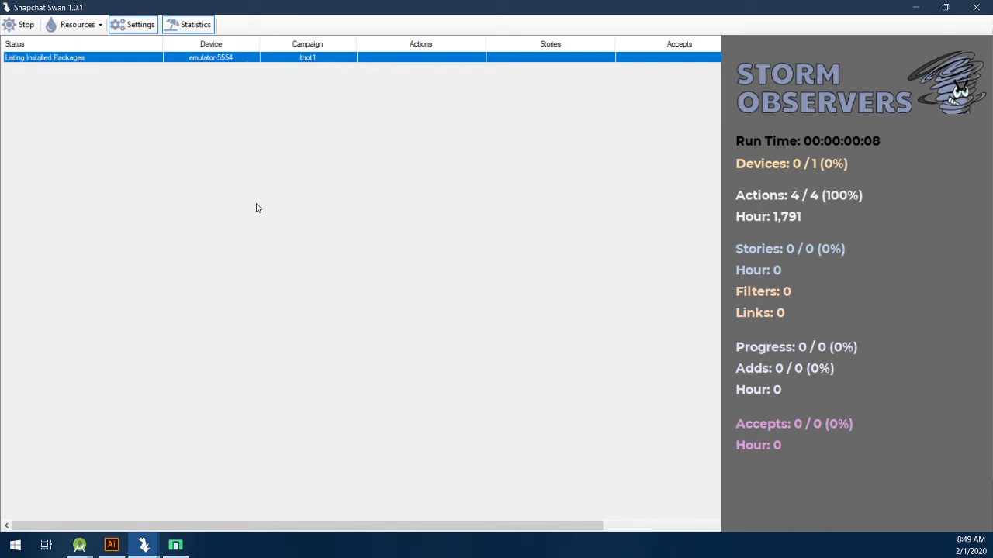
click(177, 543)
drag(414, 108, 291, 101)
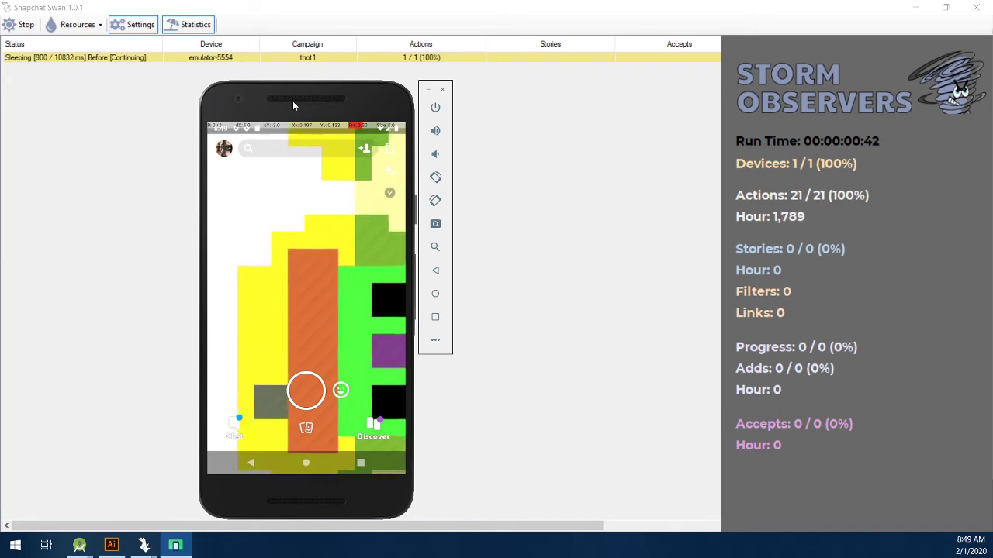
drag(344, 114, 186, 116)
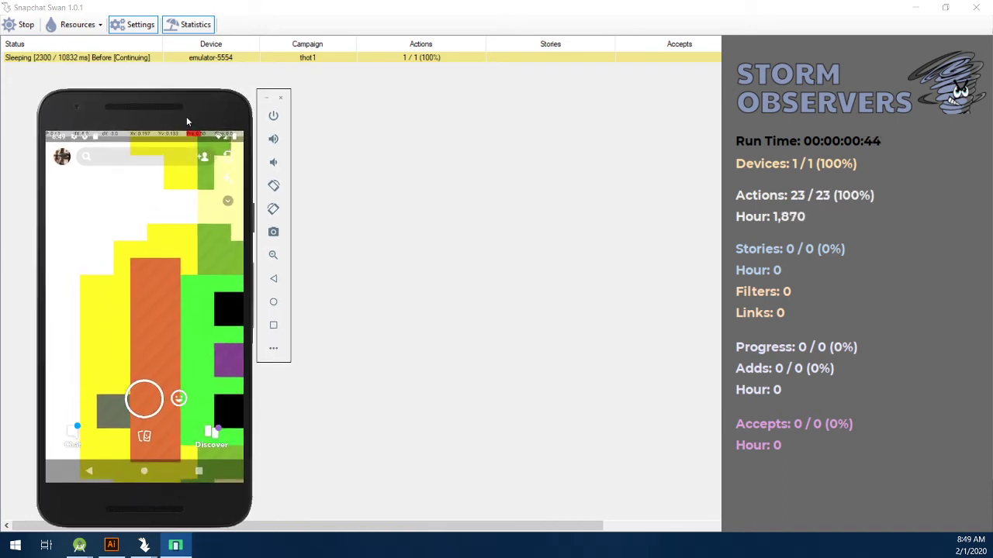
Reopen the Schedule resource list, check the thot1 | story1 entry's timestamp and reload the list
click(78, 24)
click(77, 24)
click(77, 24)
click(217, 84)
click(78, 24)
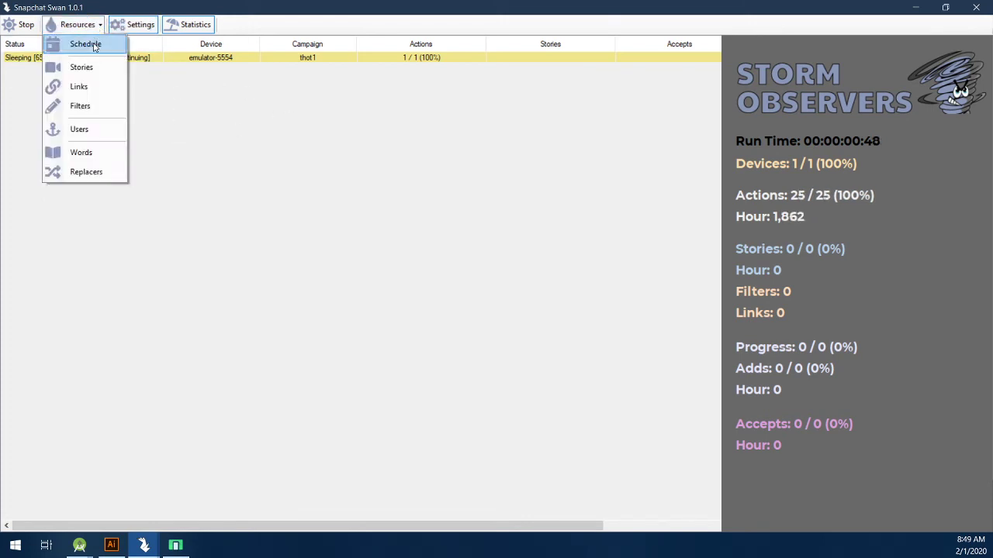
click(82, 41)
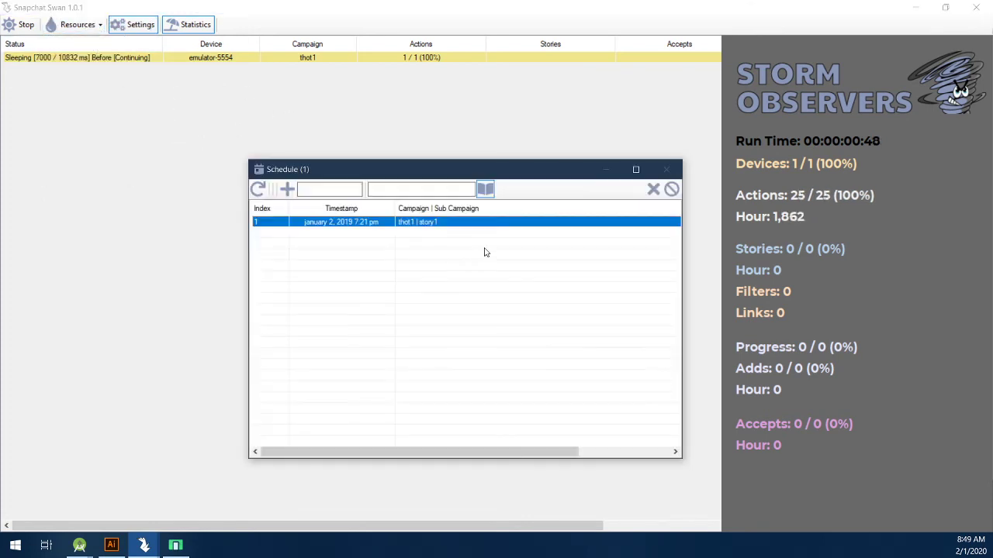
click(376, 225)
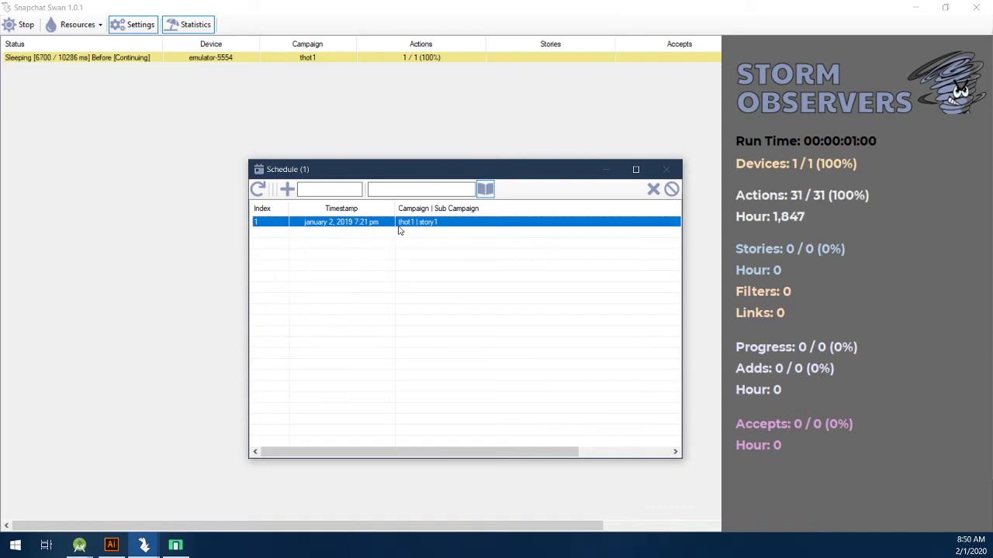
click(262, 192)
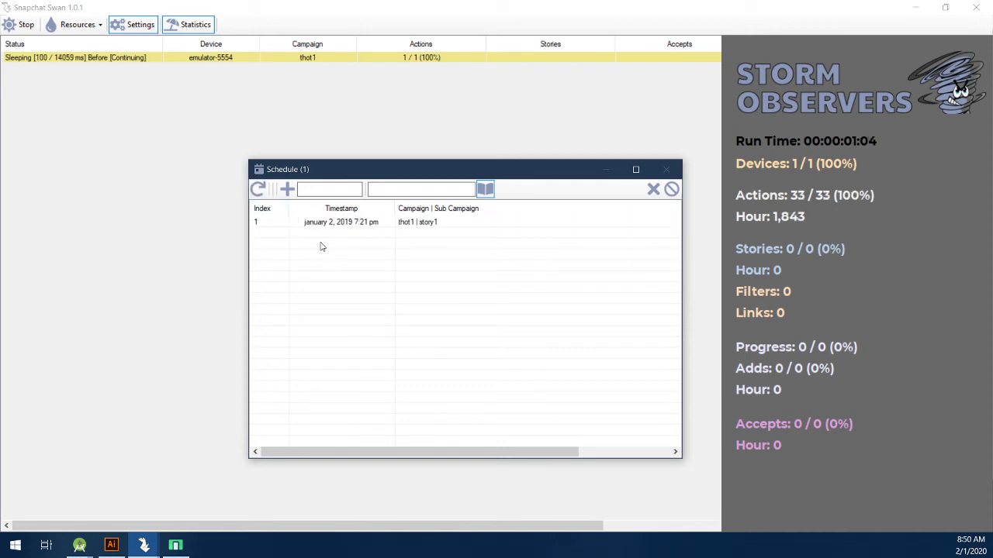
Remove the thot1 | story1 entry from the Schedule list
click(360, 225)
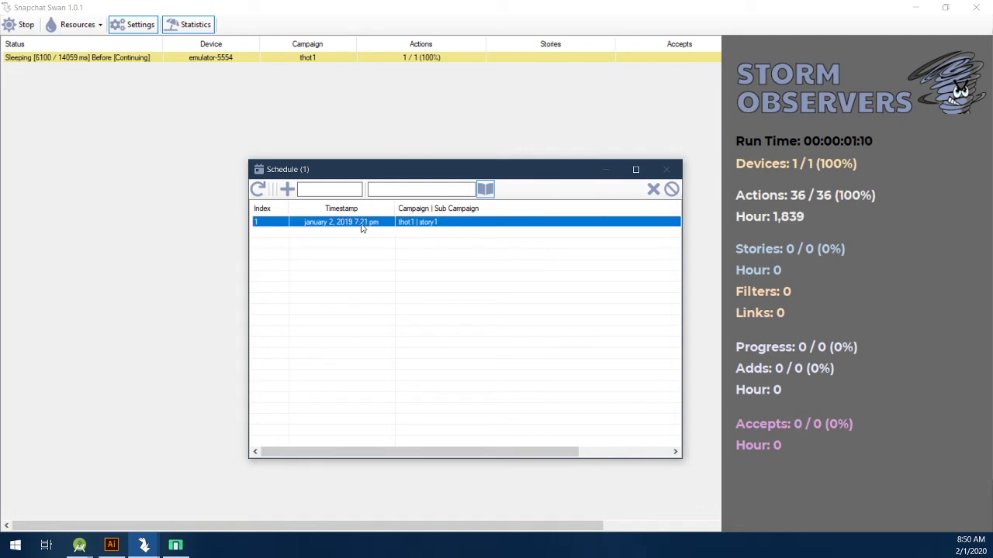
click(653, 189)
click(478, 320)
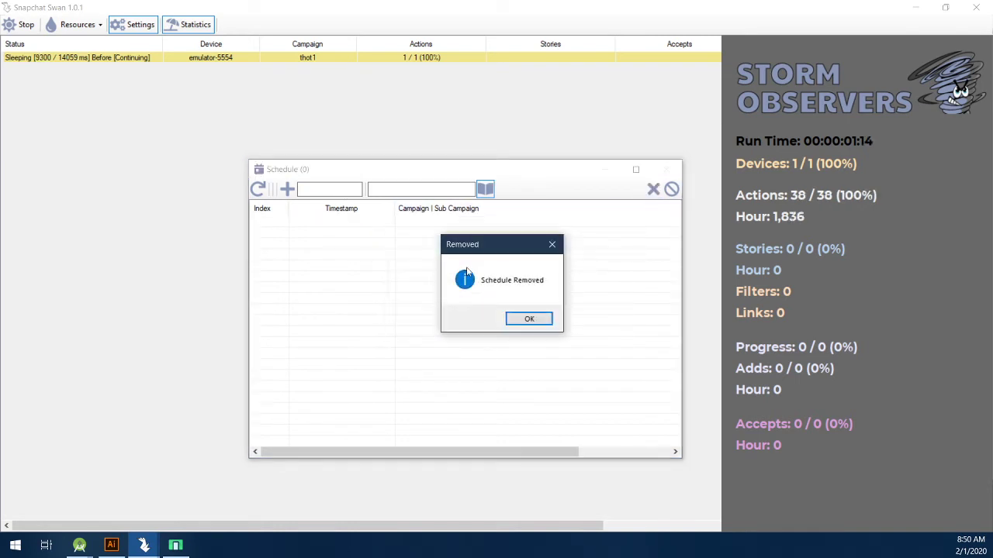
click(523, 321)
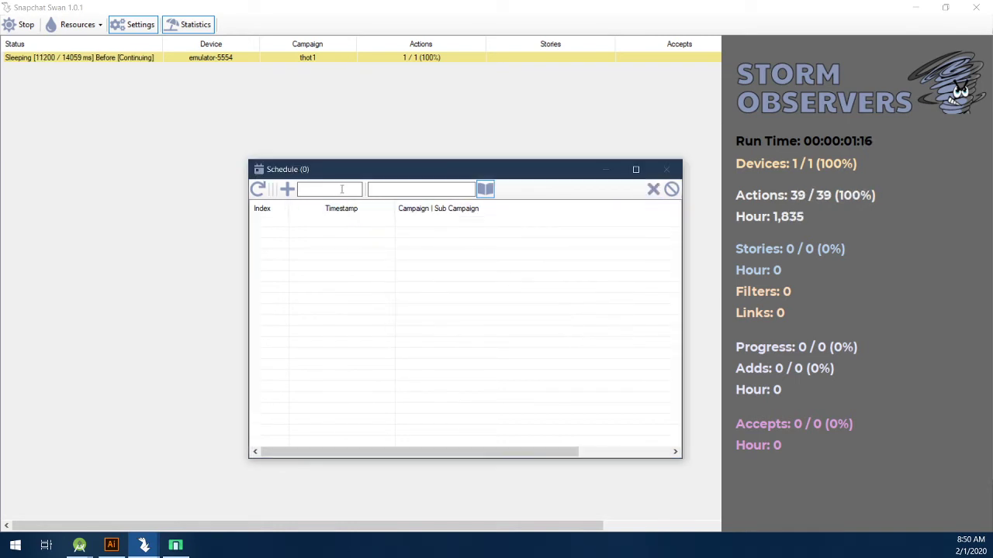
Add a Schedule entry for January 31, 2020 8:01 AM with campaign thot1 | story1 and reload the list
text(January)
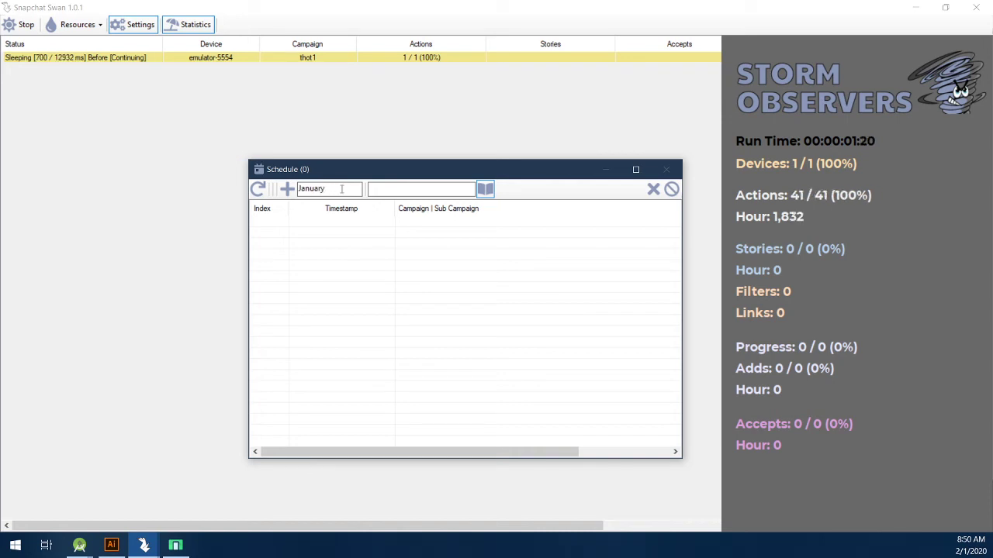
text( 31)
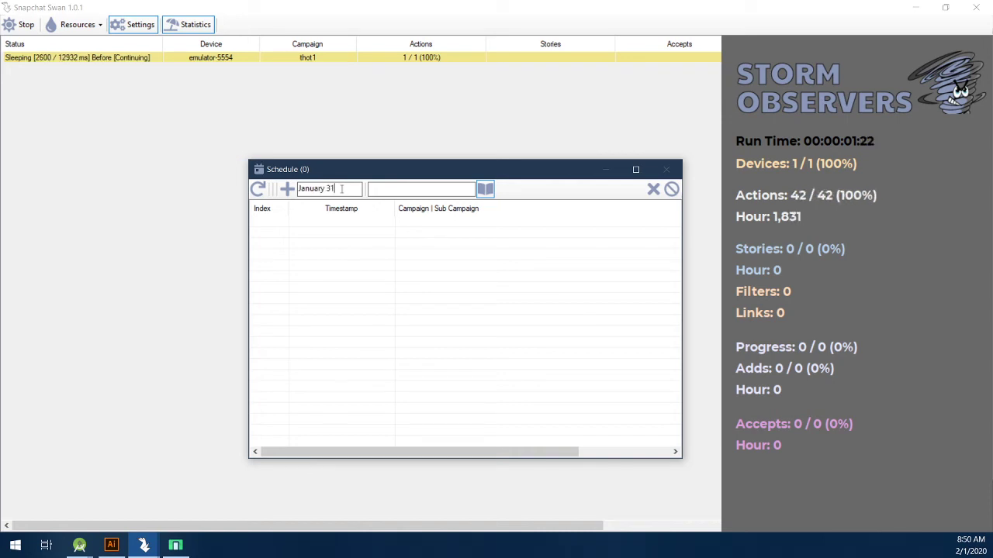
text(, 2020)
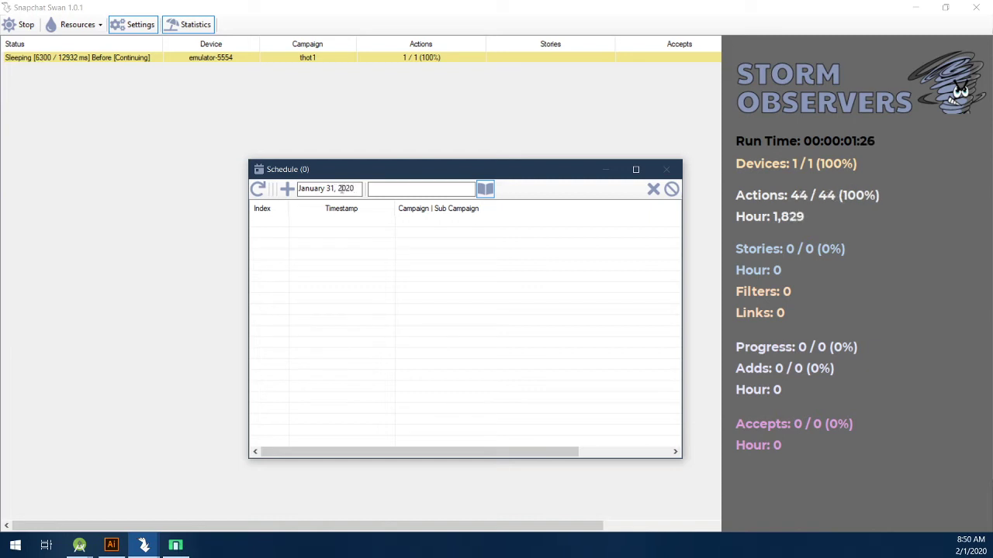
text( 8:)
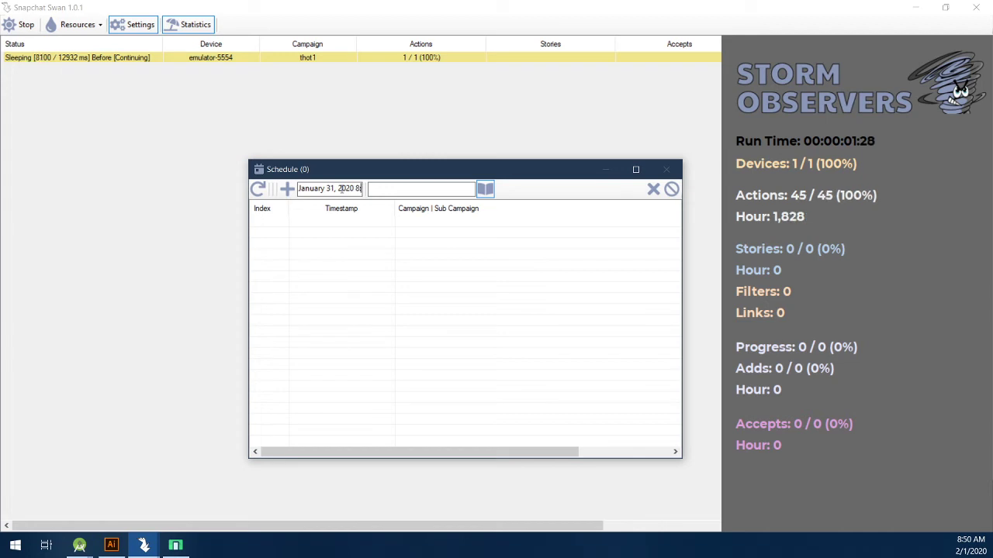
text(01)
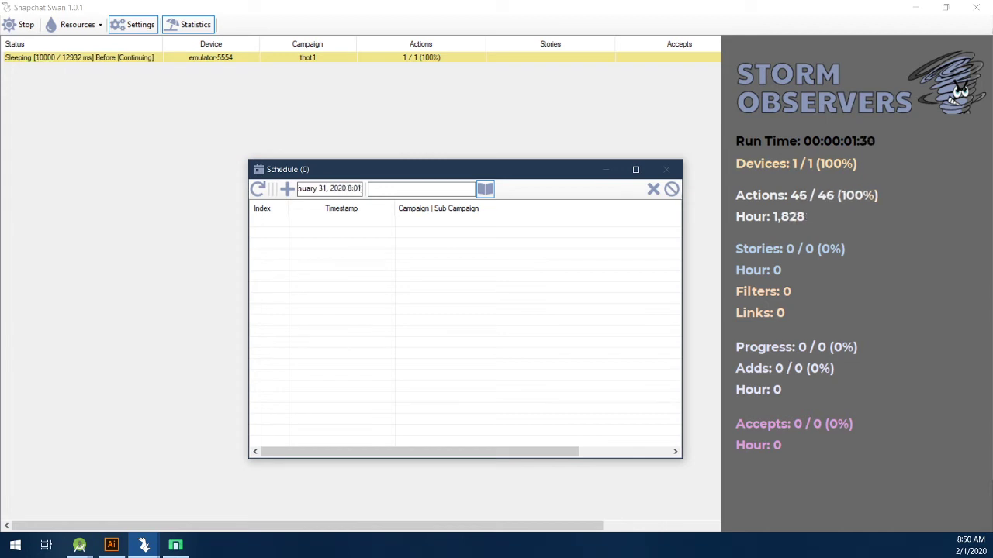
text( AM)
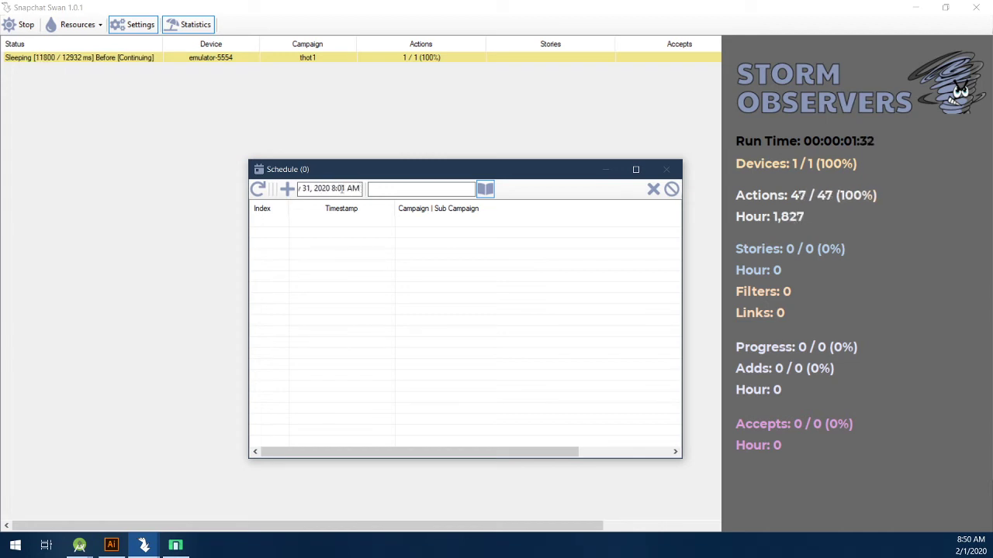
click(434, 187)
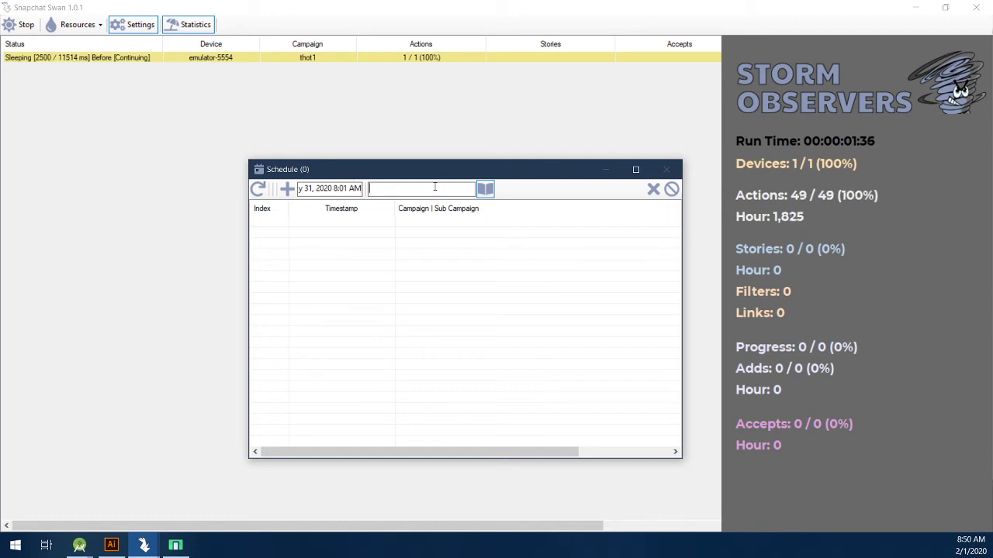
text(thot1)
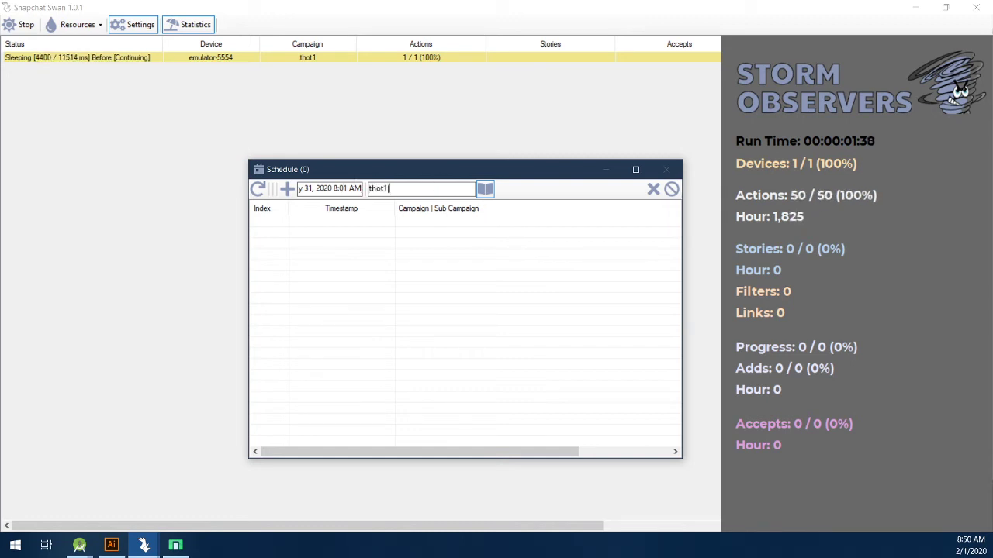
text( | story1)
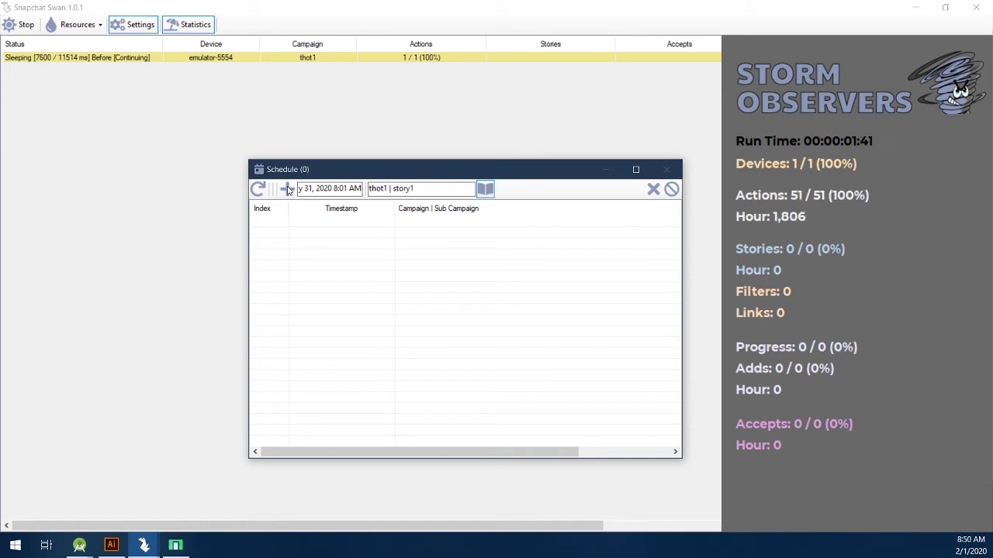
click(287, 190)
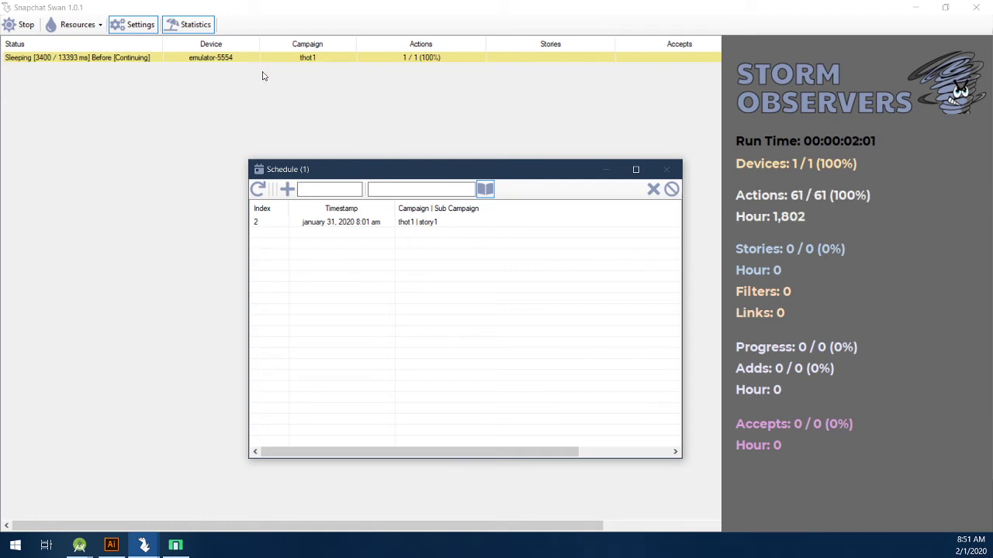
click(258, 189)
Check the story1 media entry in the Stories resource list and return to the Schedule list
click(80, 27)
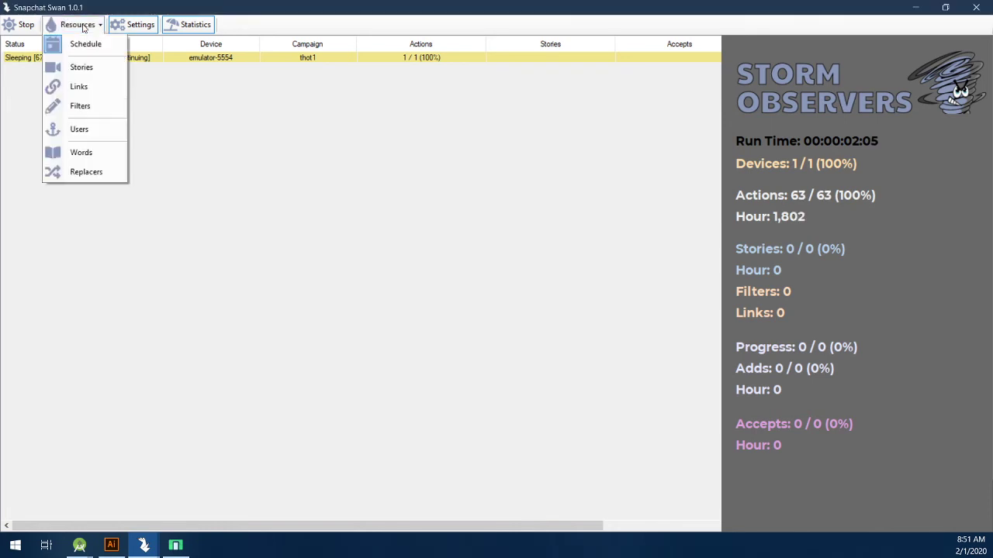
click(90, 69)
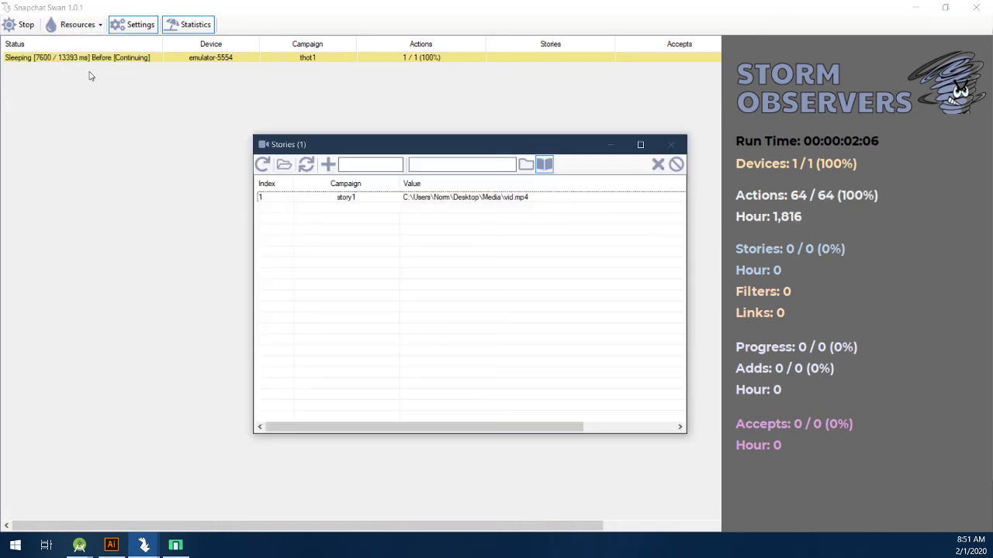
click(85, 24)
click(85, 24)
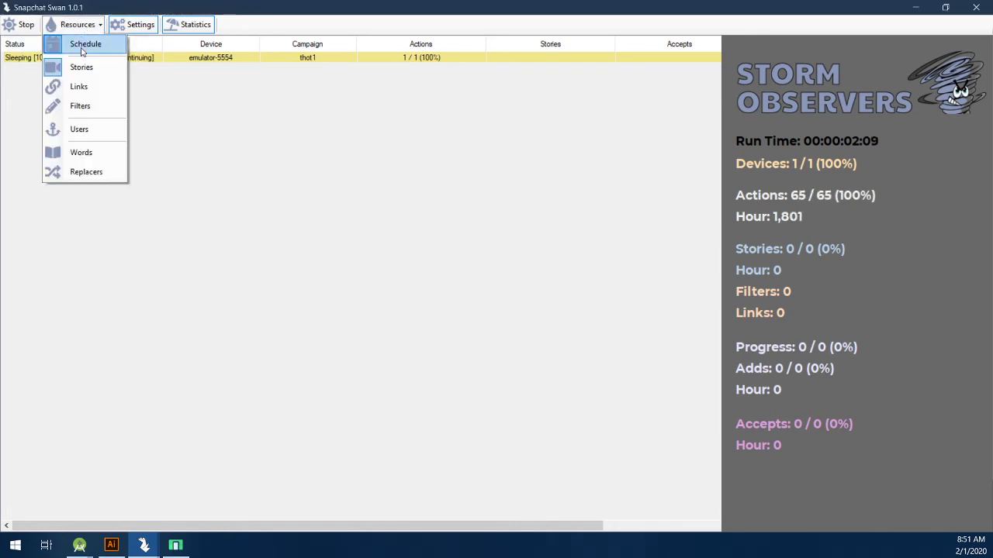
click(87, 47)
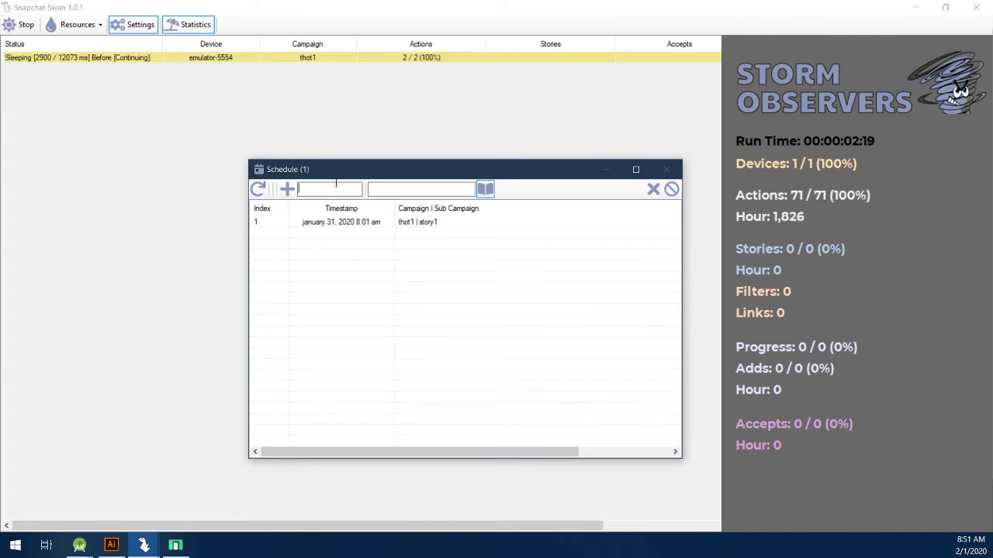
Add a second Schedule entry for February 1, 2020 7:01 AM with campaign thot1 | story1 and reload the list
text(January)
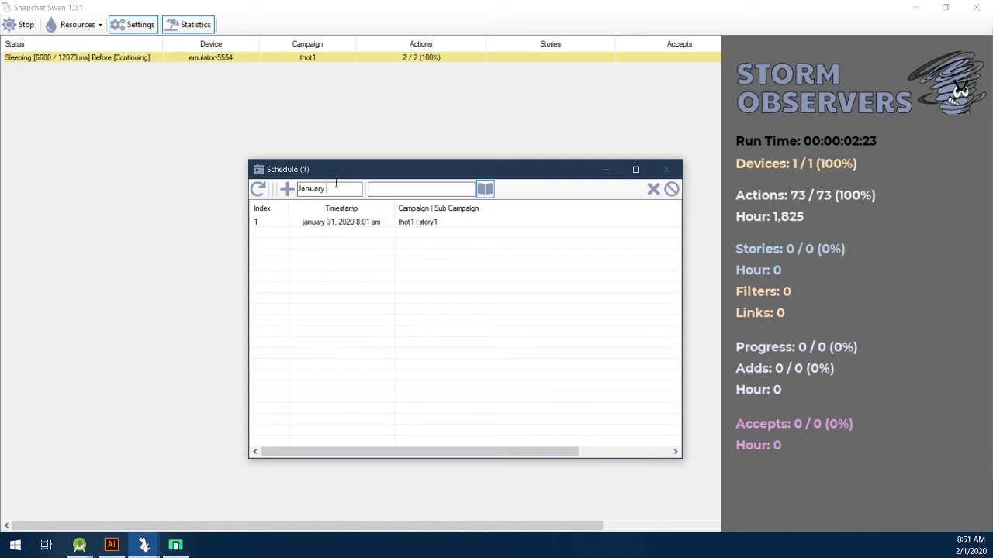
key(BackSpace)
text(ebruary )
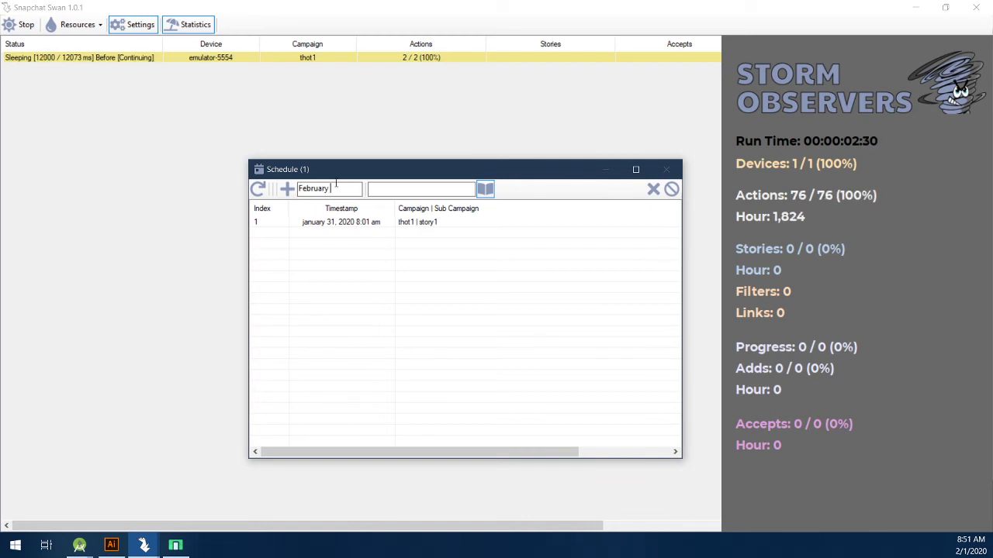
text(1, 2020)
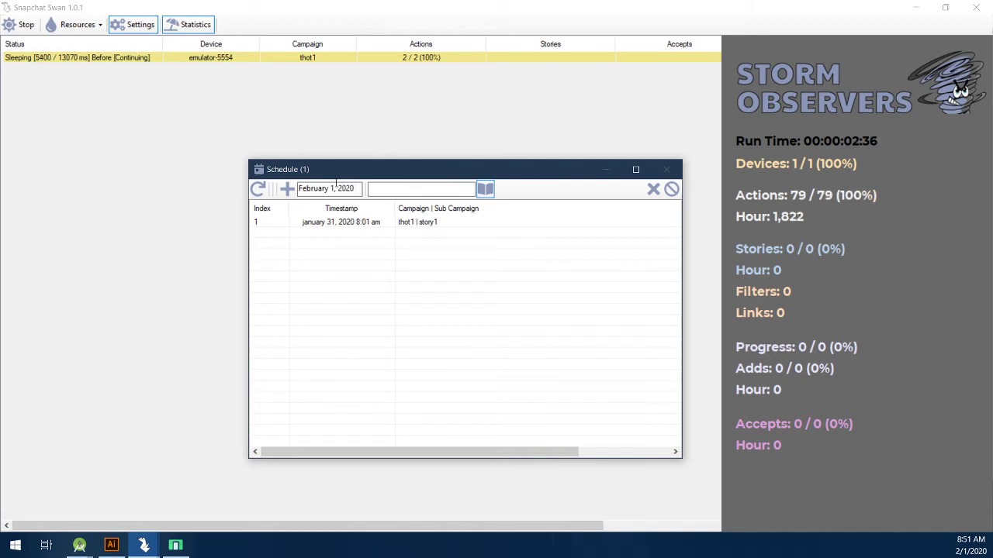
text( 7:00)
key(BackSpace)
text(1 AM)
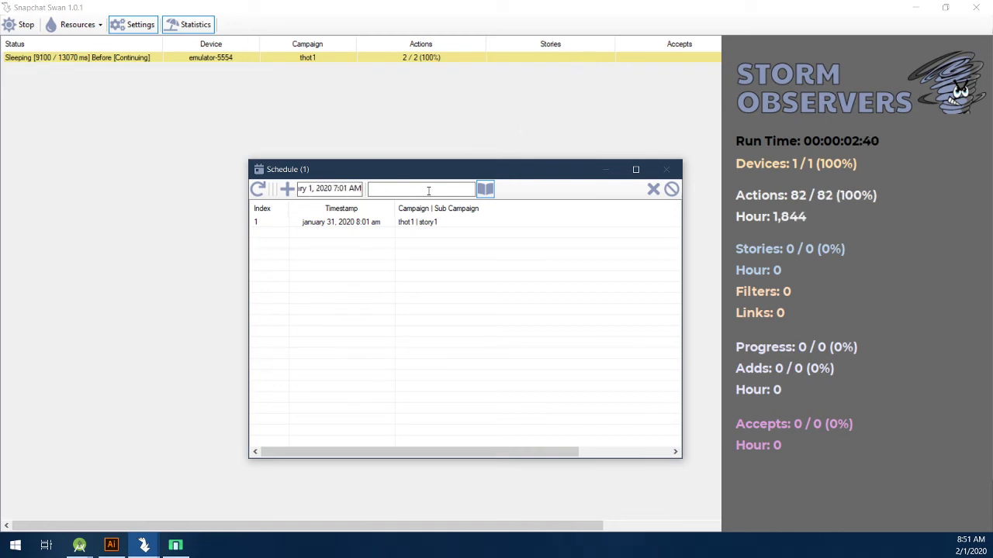
click(428, 190)
text(thot1)
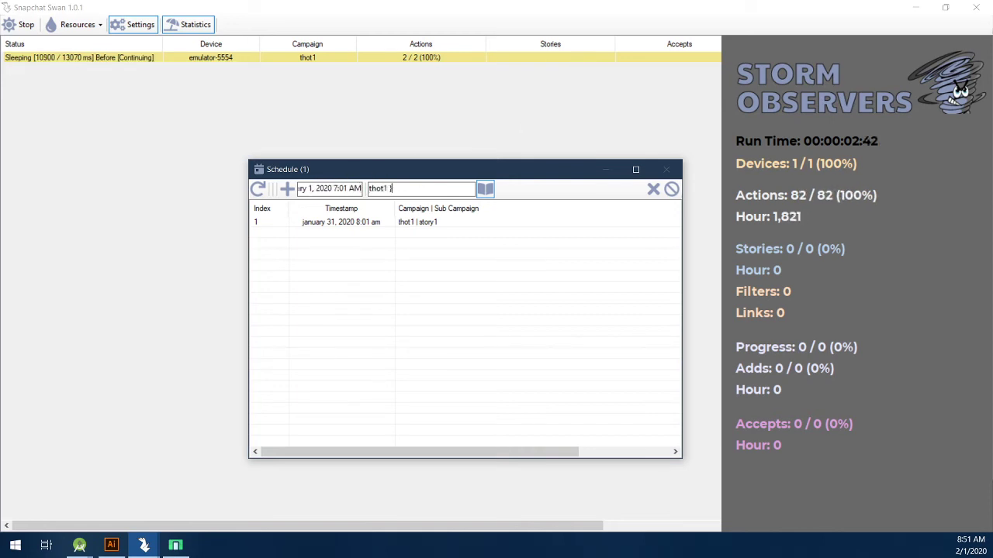
text(|)
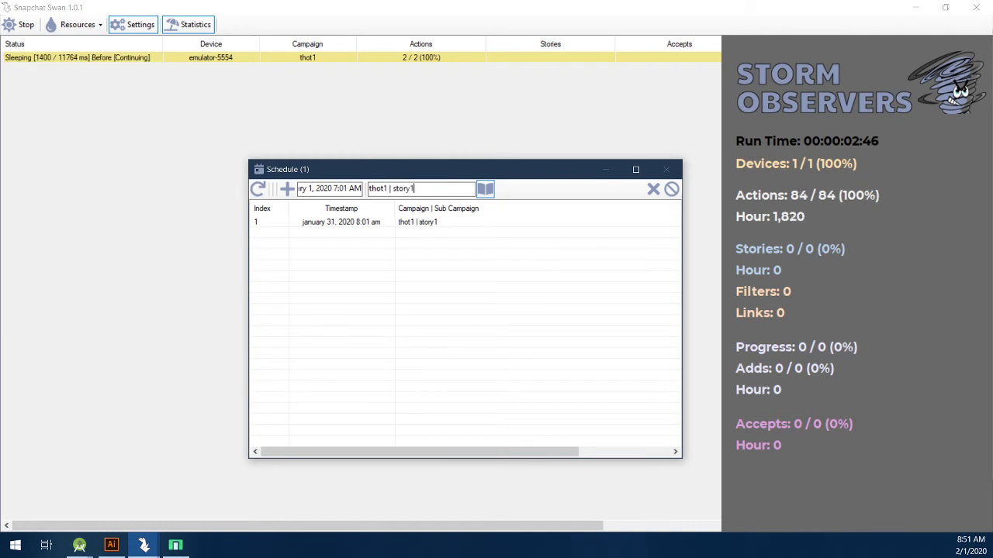
text( story1)
click(286, 188)
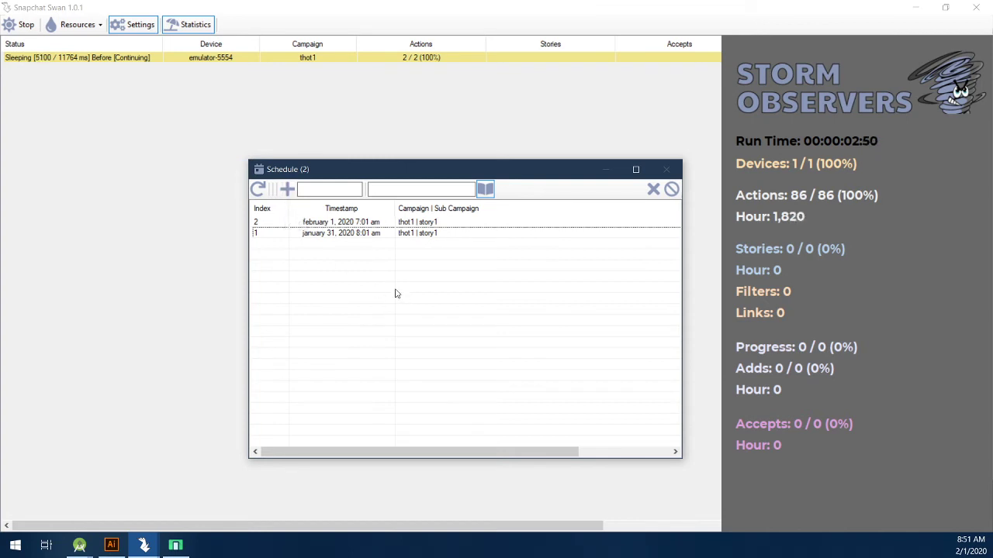
click(258, 188)
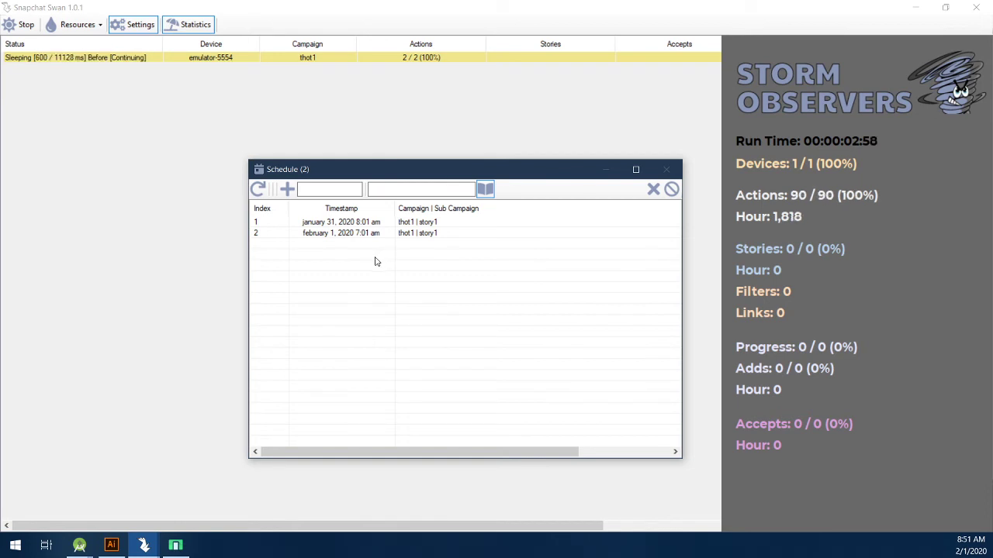
Enable story scheduling in the Snapchat Swan settings, set its peak to 1 and save the settings
click(176, 545)
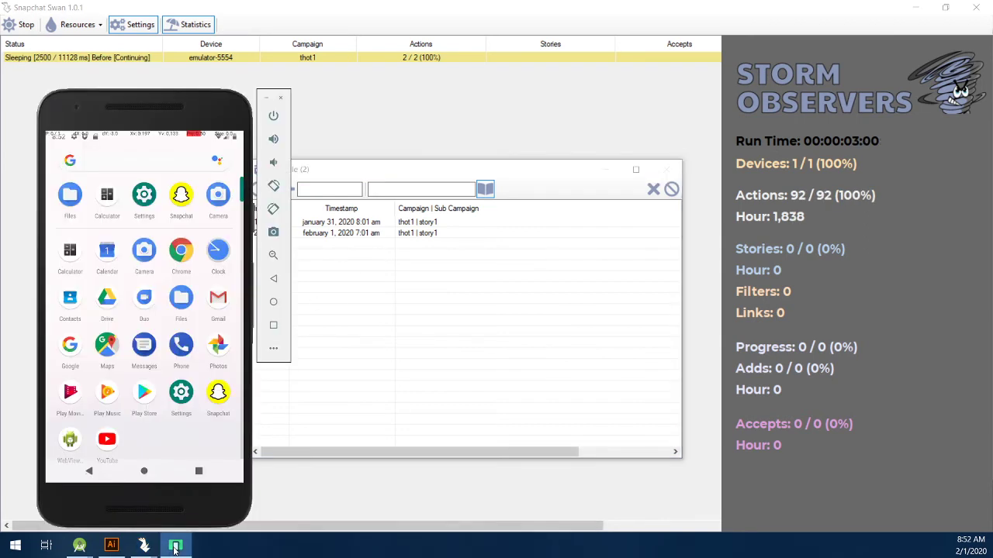
click(178, 545)
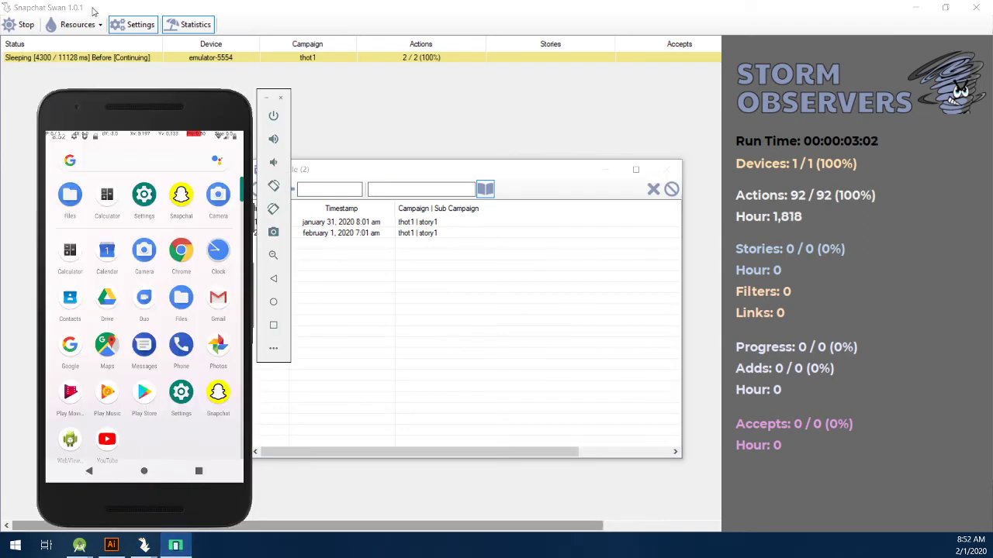
click(121, 27)
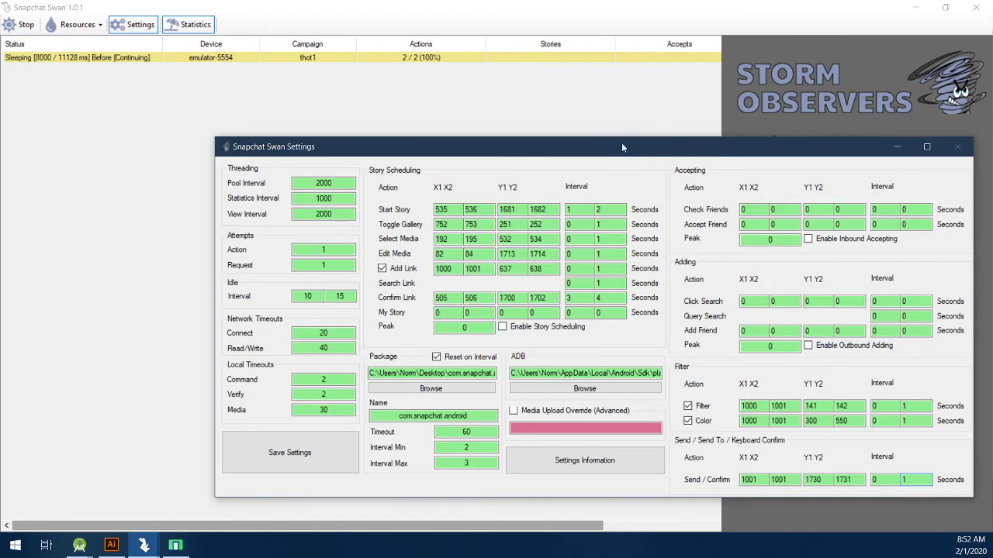
click(525, 330)
double_click(464, 327)
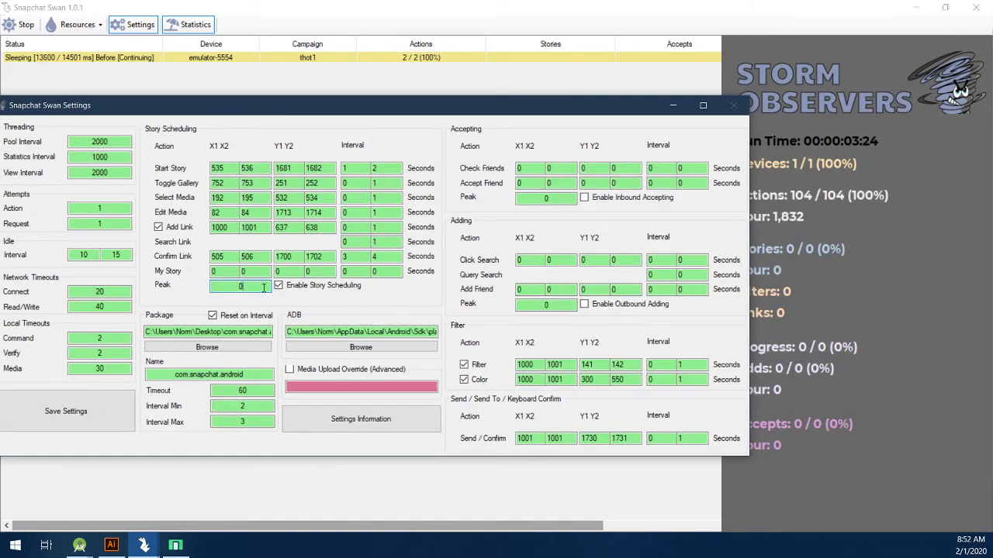
text(1)
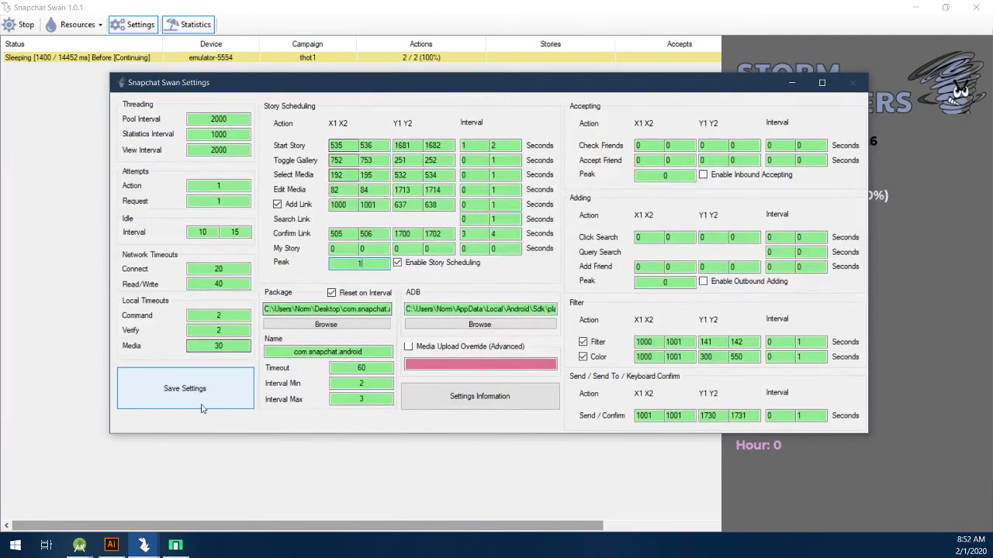
click(202, 408)
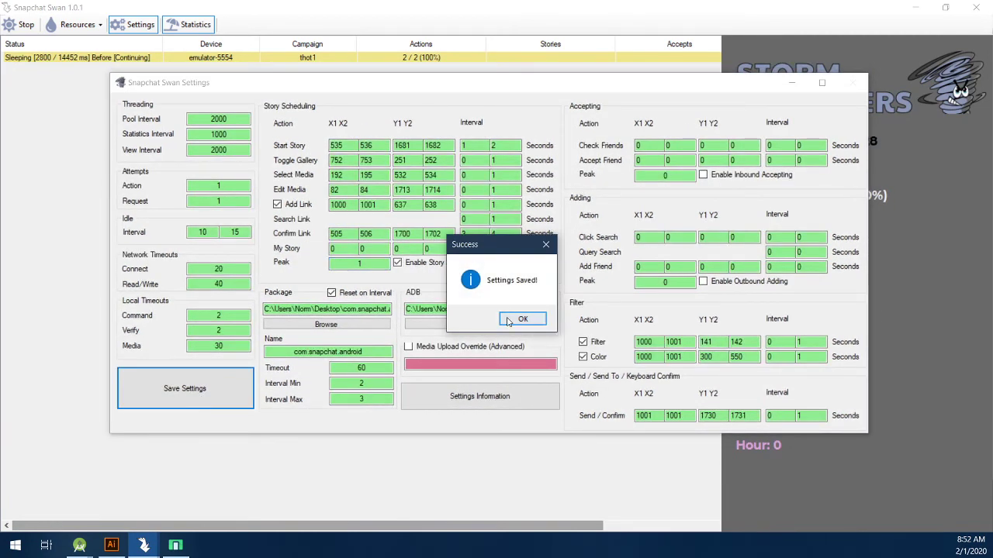
key(Return)
Minimize the settings window and reposition the Android emulator to watch the automation post the story
click(175, 545)
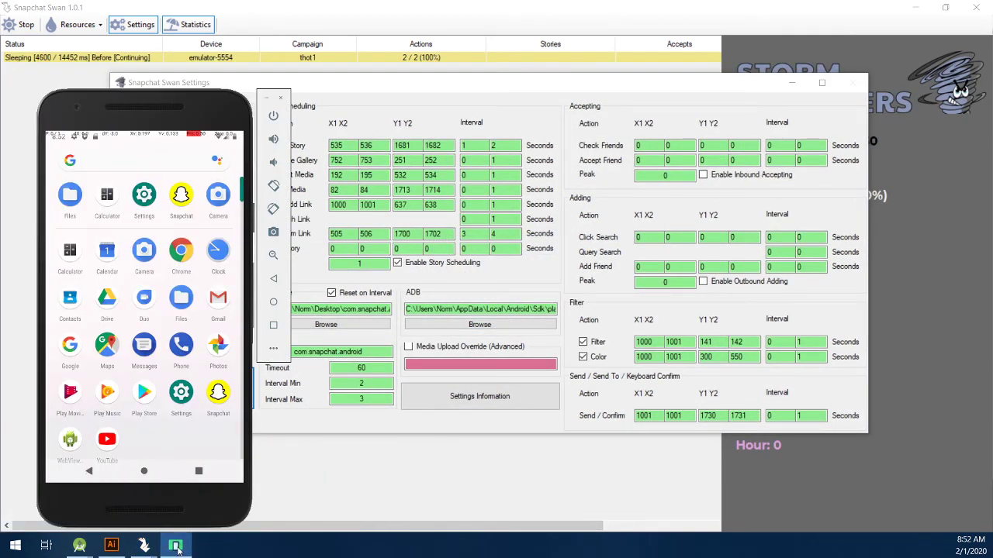
click(791, 82)
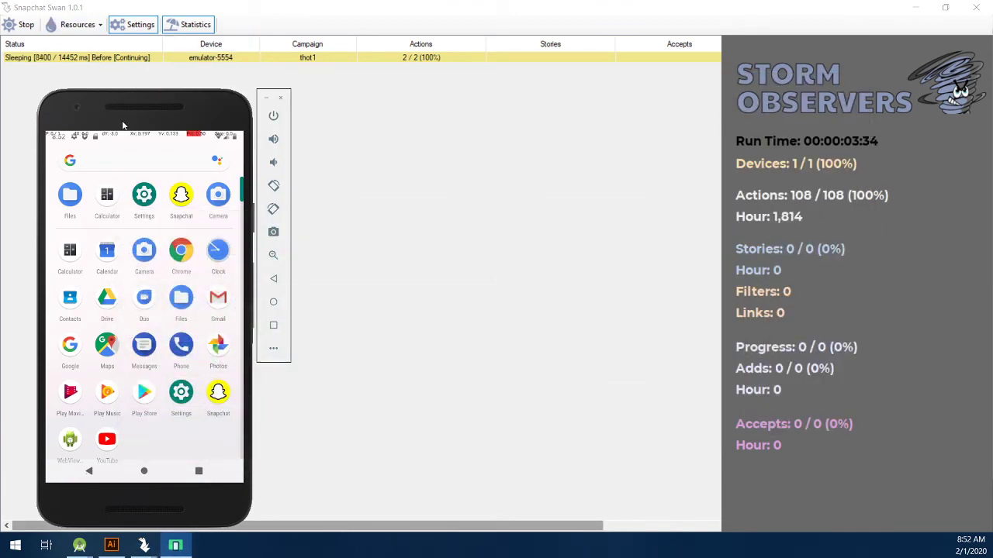
drag(126, 120, 222, 113)
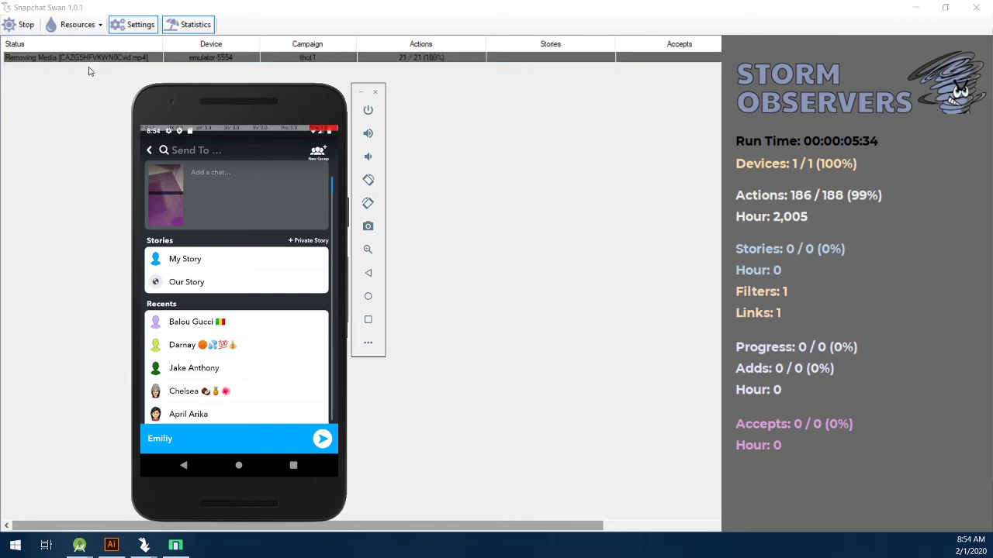
Stop the automation and bring back the Snapchat Swan settings to edit the My Story coordinates
click(25, 25)
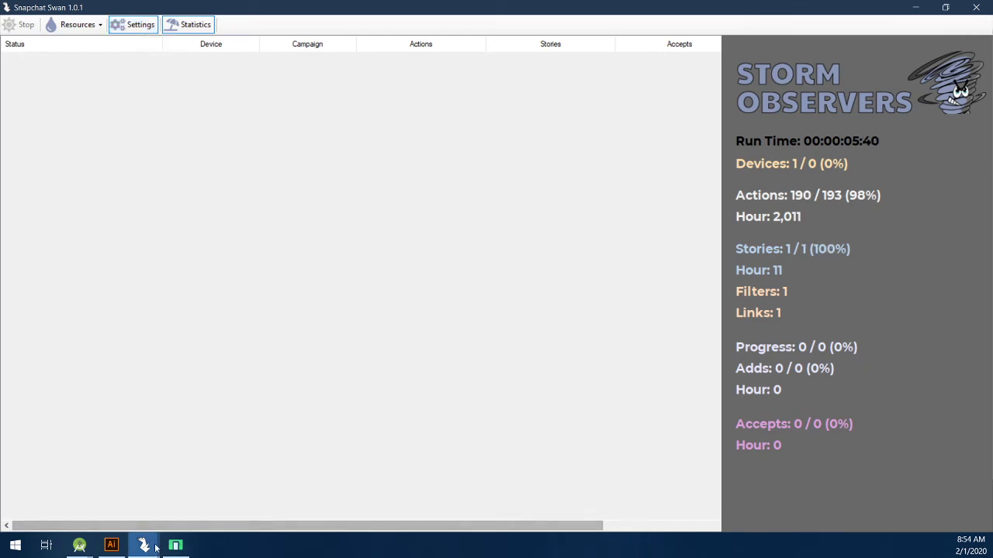
mouse_move(155, 547)
click(299, 505)
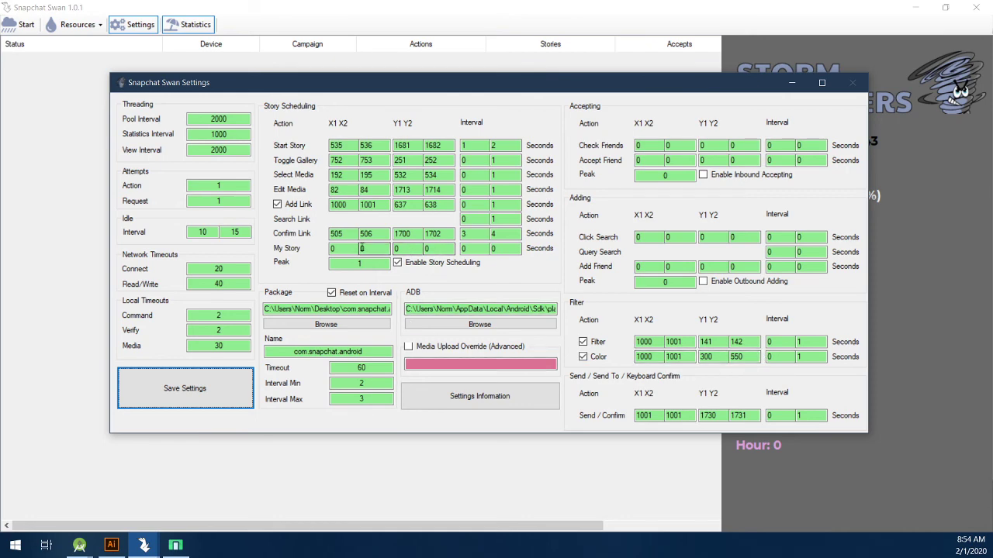
double_click(329, 248)
text(0)
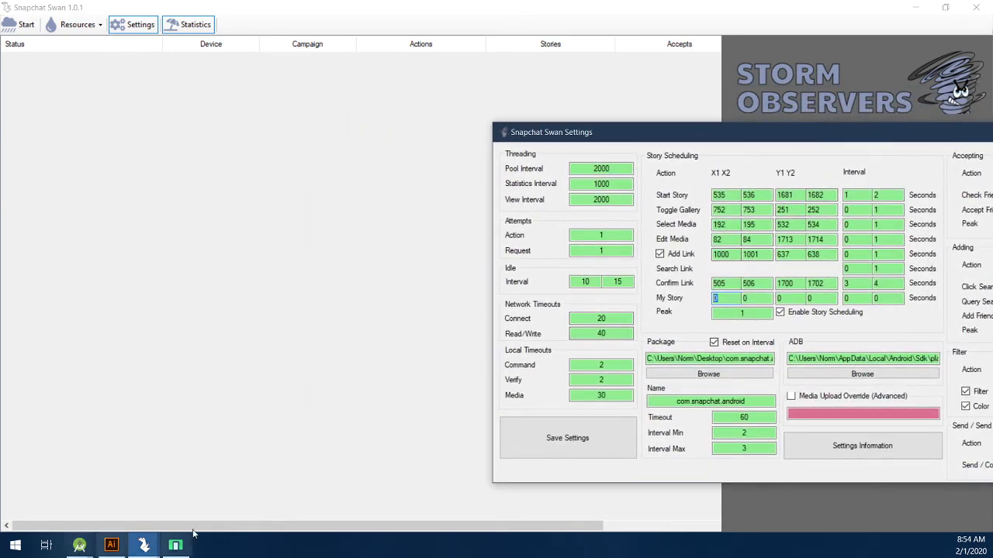
Show the Android emulator and probe the touch coordinates of the My Story row on the Send To screen
click(175, 545)
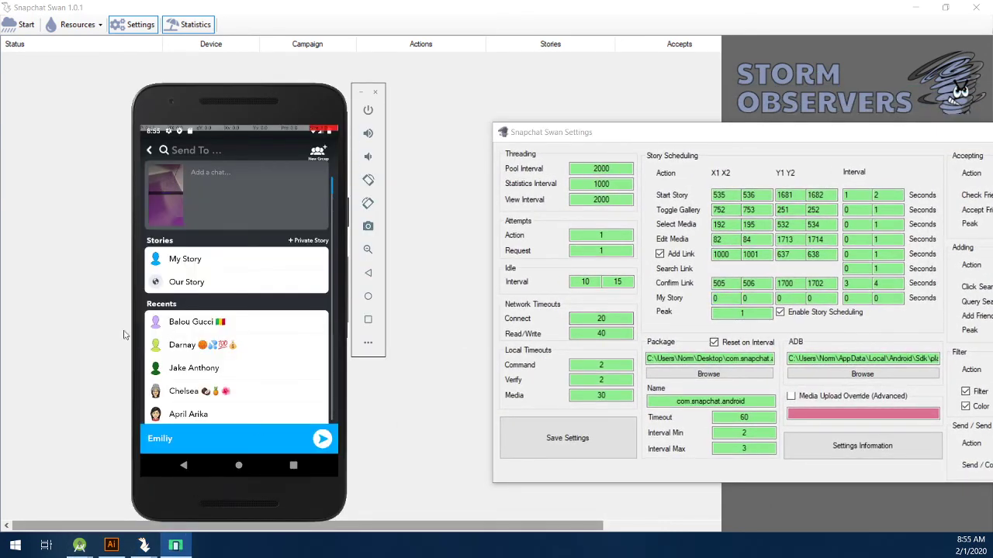
click(221, 262)
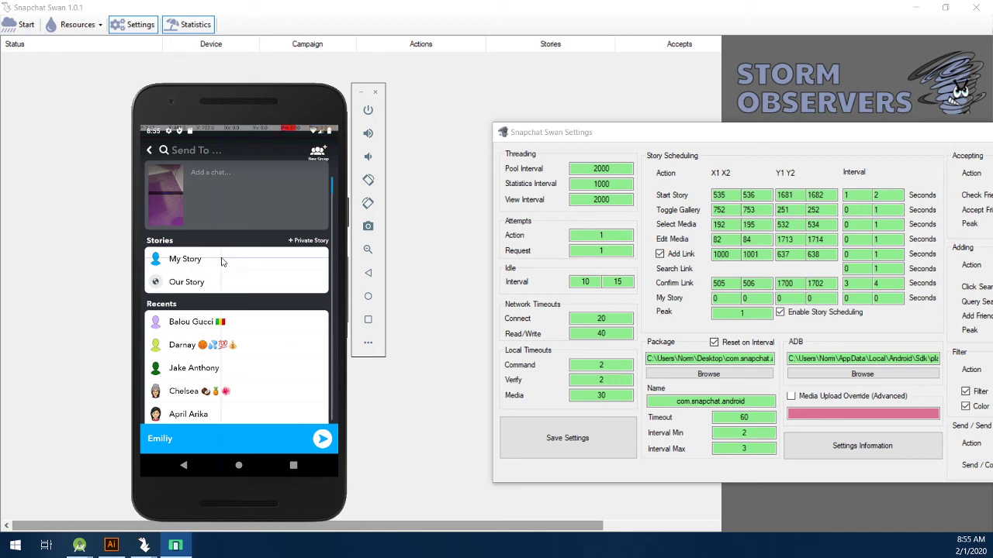
click(221, 262)
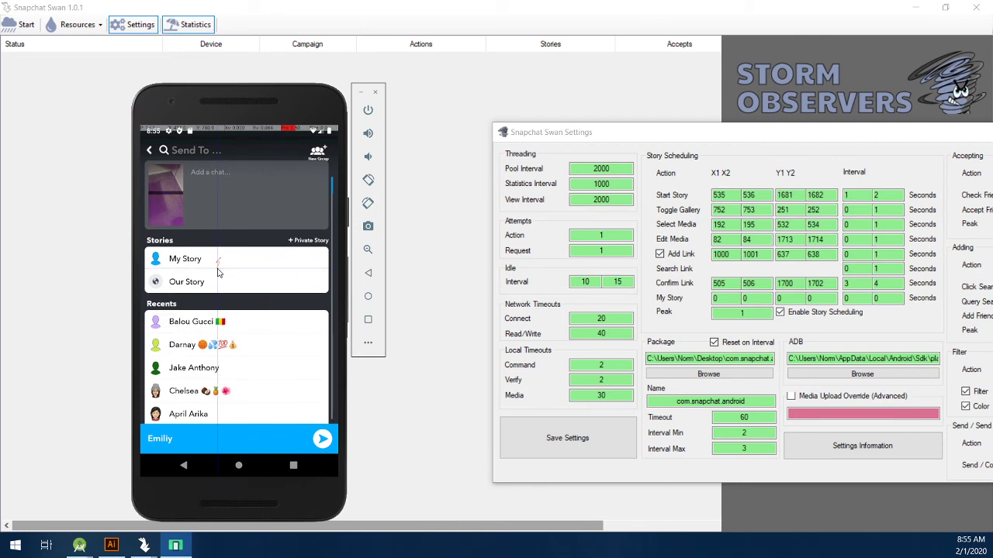
click(230, 268)
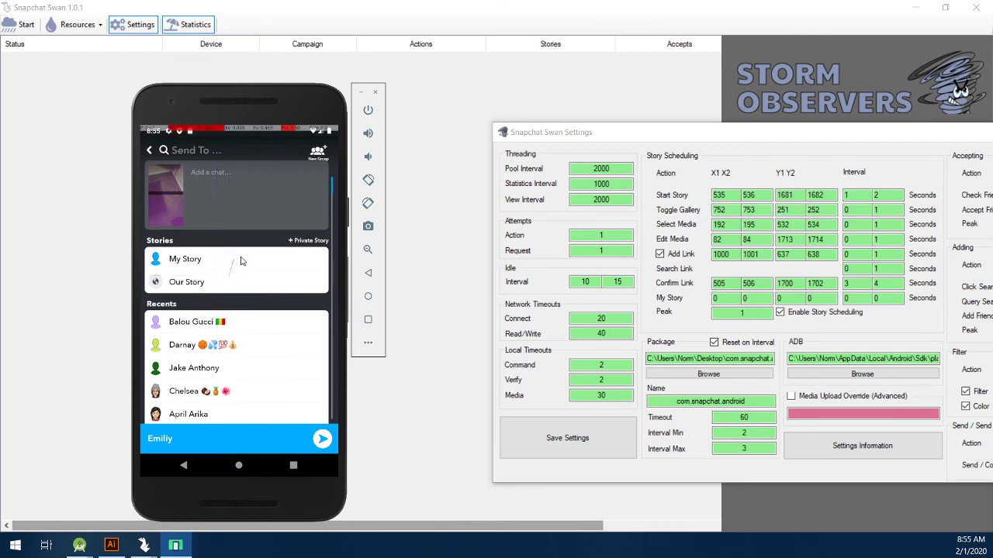
click(238, 264)
click(239, 266)
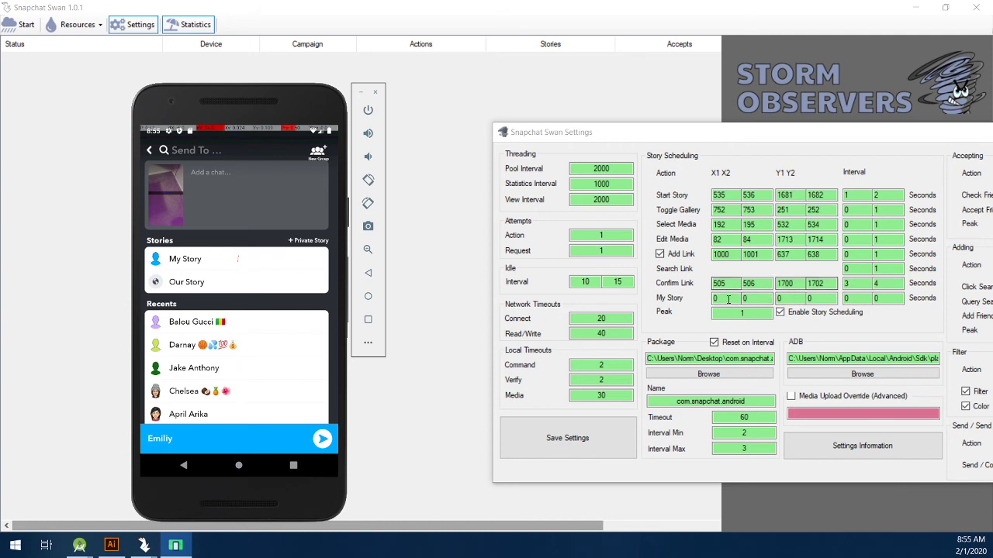
Set My Story to X 500–502, Y 750–752 with an interval of 0–1 seconds and save the settings
click(679, 298)
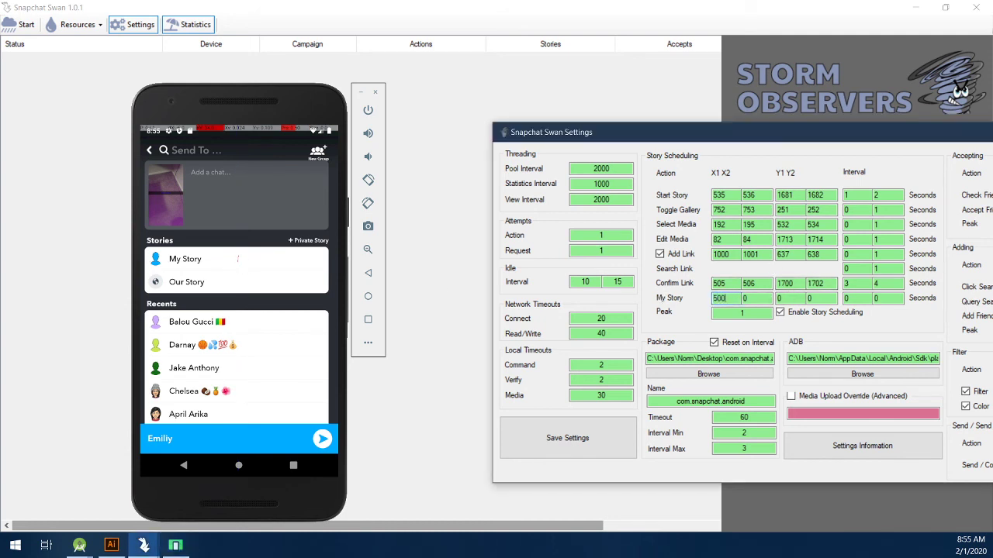
key(Tab)
key(Tab)
click(756, 298)
key(BackSpace)
key(Tab)
key(Tab)
key(Tab)
key(Tab)
key(Tab)
key(Return)
click(521, 318)
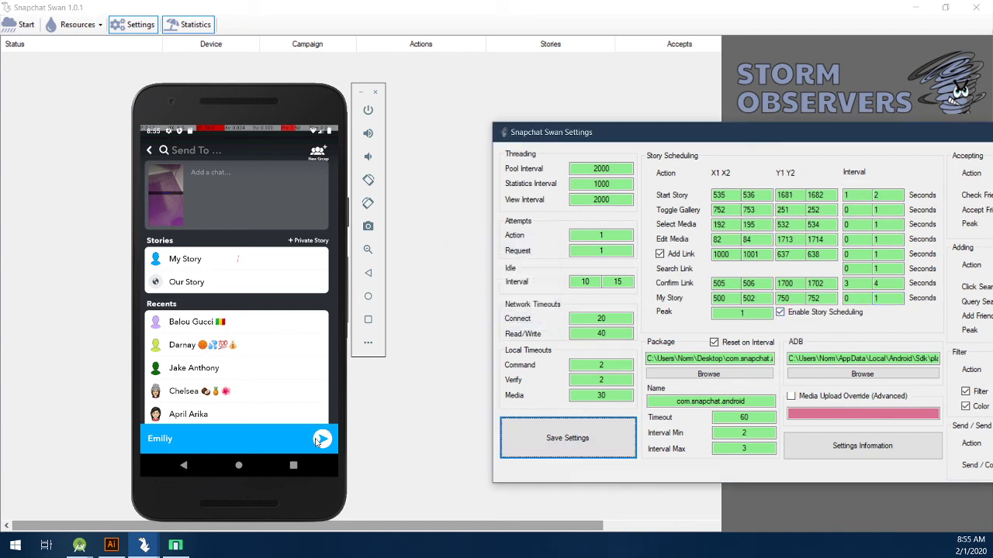
Close Snapchat from the emulator's recent apps and start the automation again with the emulator moved aside
click(293, 464)
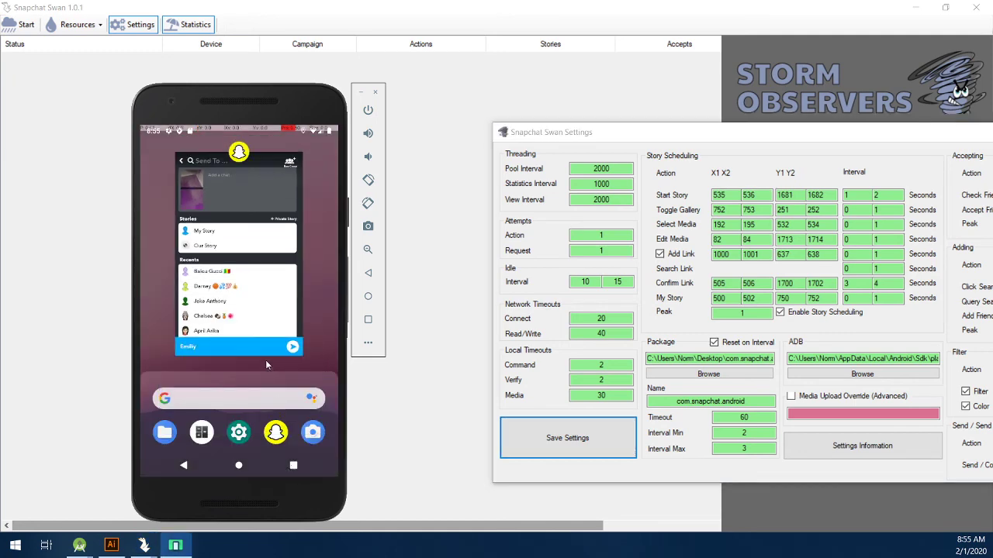
drag(263, 354, 124, 113)
click(27, 25)
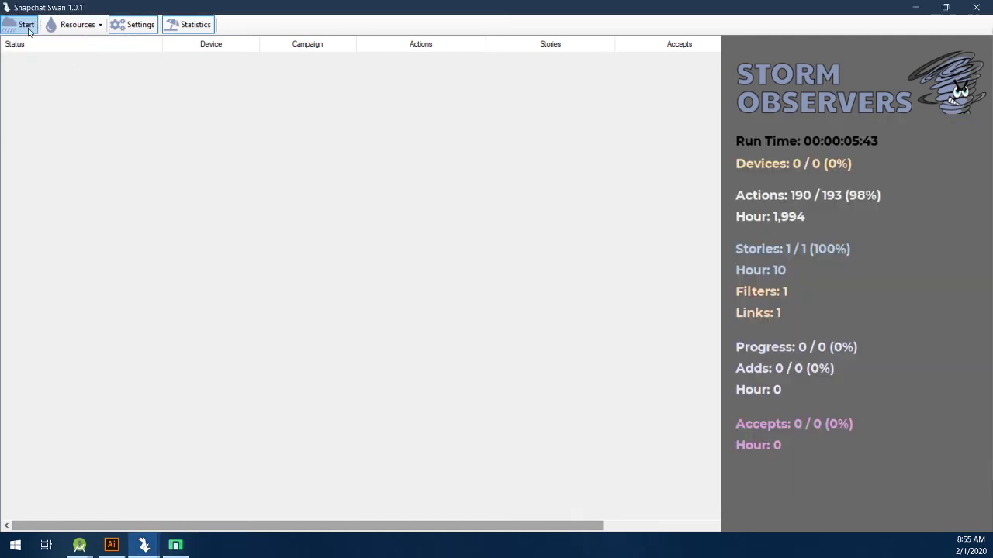
click(26, 24)
drag(327, 91, 227, 92)
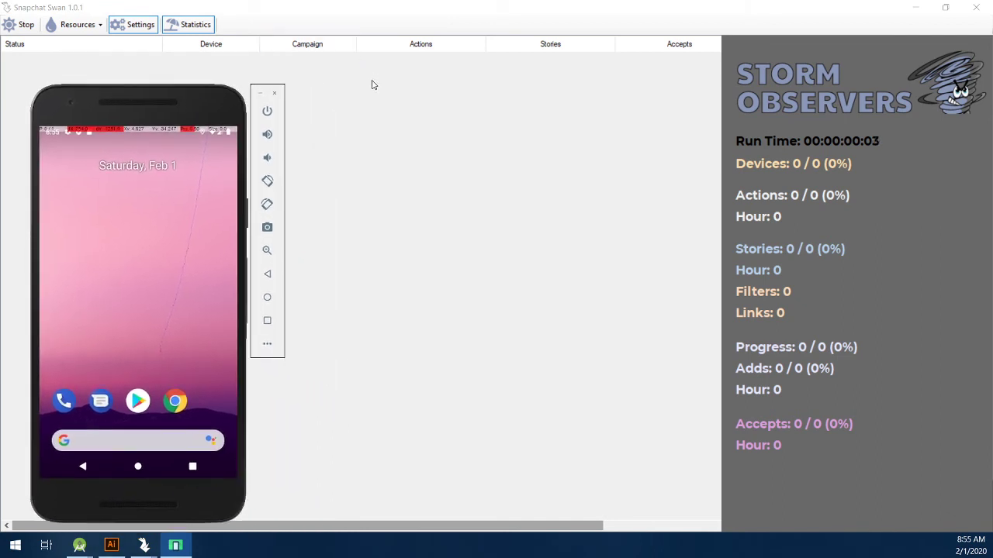
Assign the campaign thot1 to emulator-5554 and start the device
right_click(237, 62)
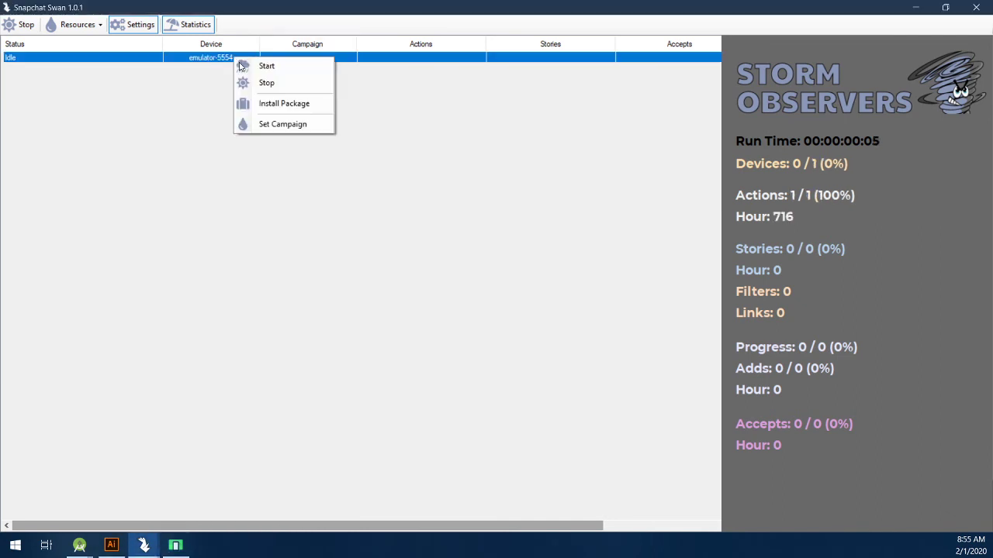
click(268, 124)
text(thol1)
key(Return)
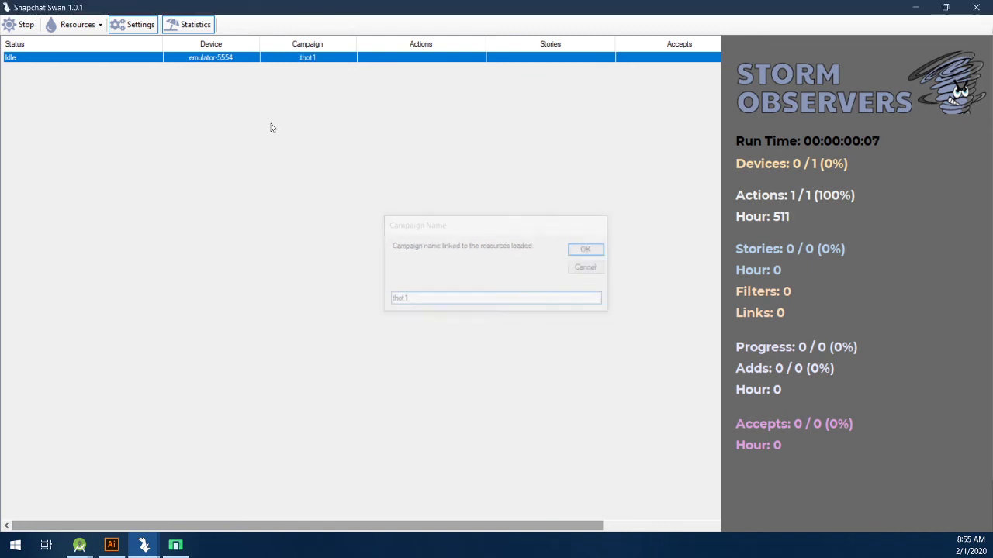
right_click(231, 58)
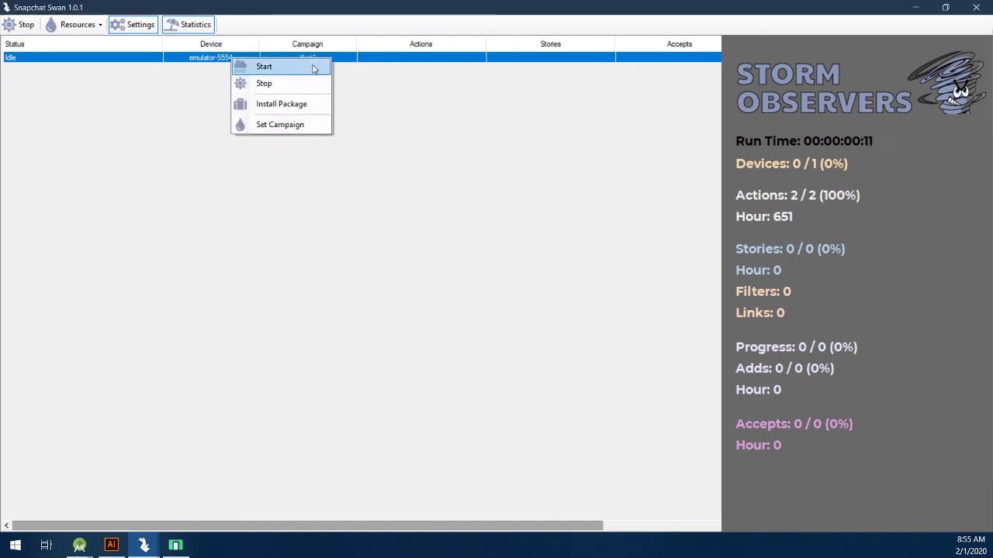
click(316, 70)
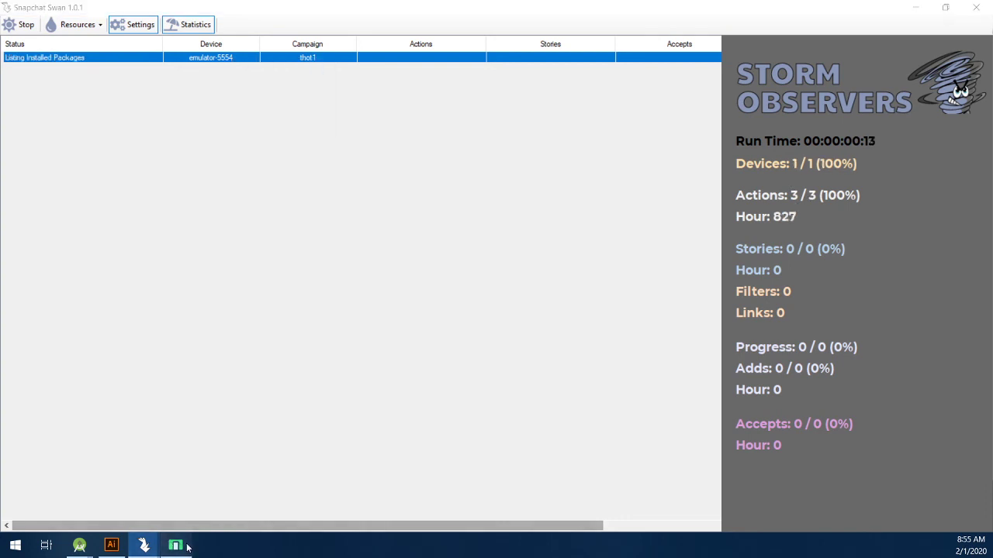
Open the Schedule resource list and reload it to check which entry has been pulled
click(76, 31)
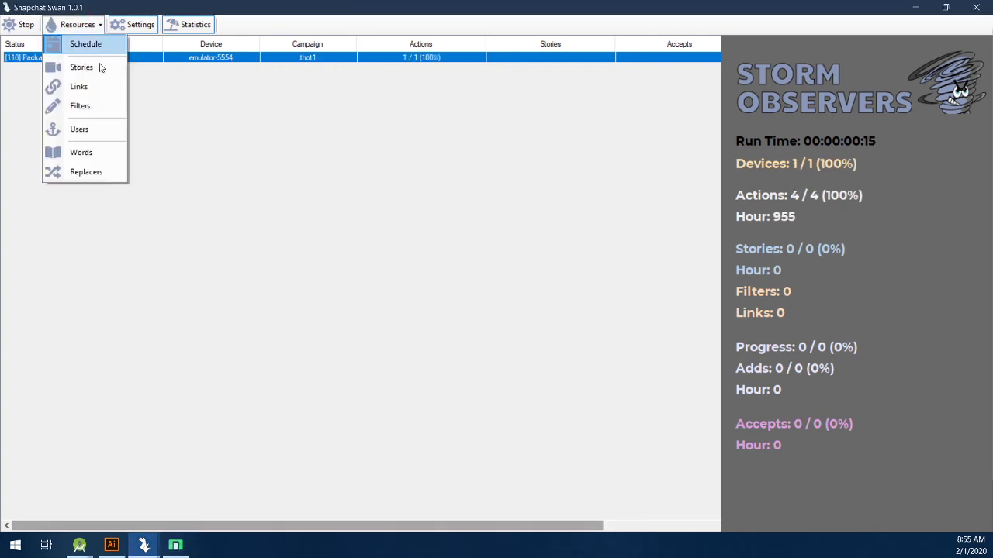
click(86, 51)
click(76, 24)
click(85, 49)
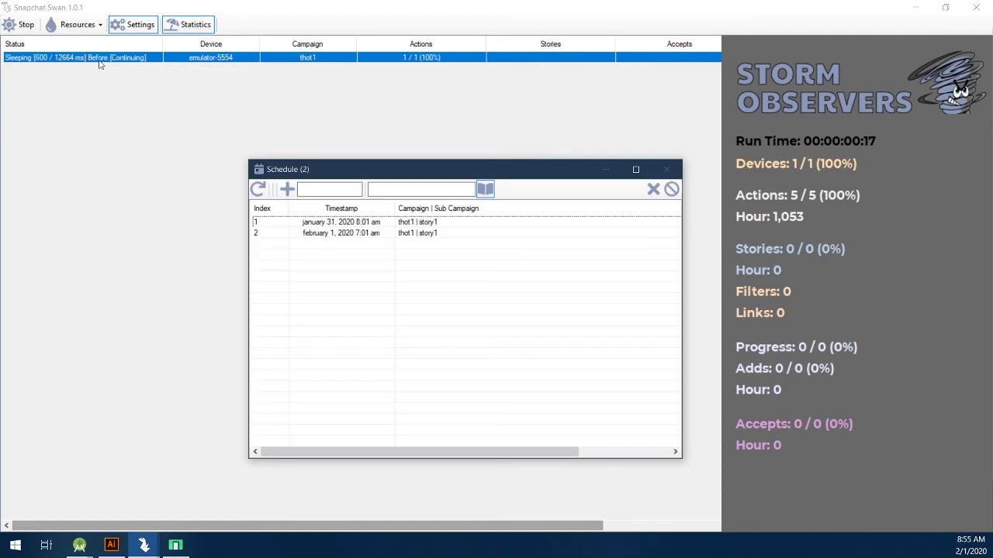
click(260, 191)
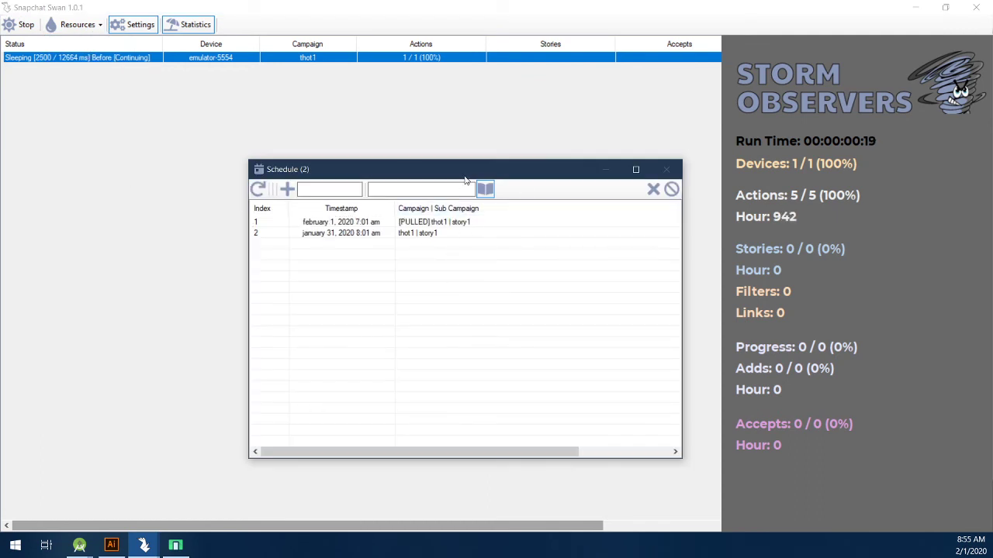
Arrange the emulator and the Schedule window side by side beneath the device status row
click(175, 545)
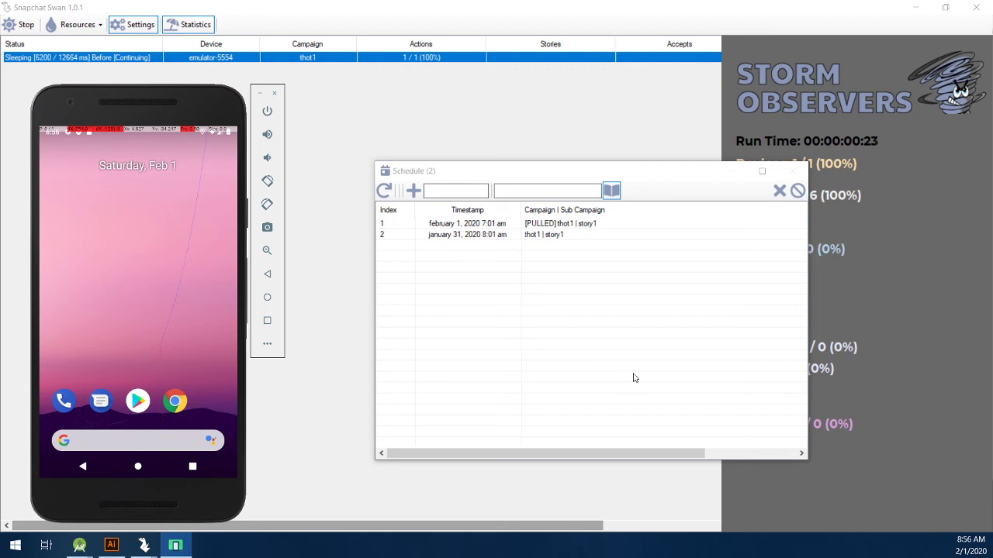
click(650, 94)
click(175, 545)
mouse_move(148, 550)
click(339, 488)
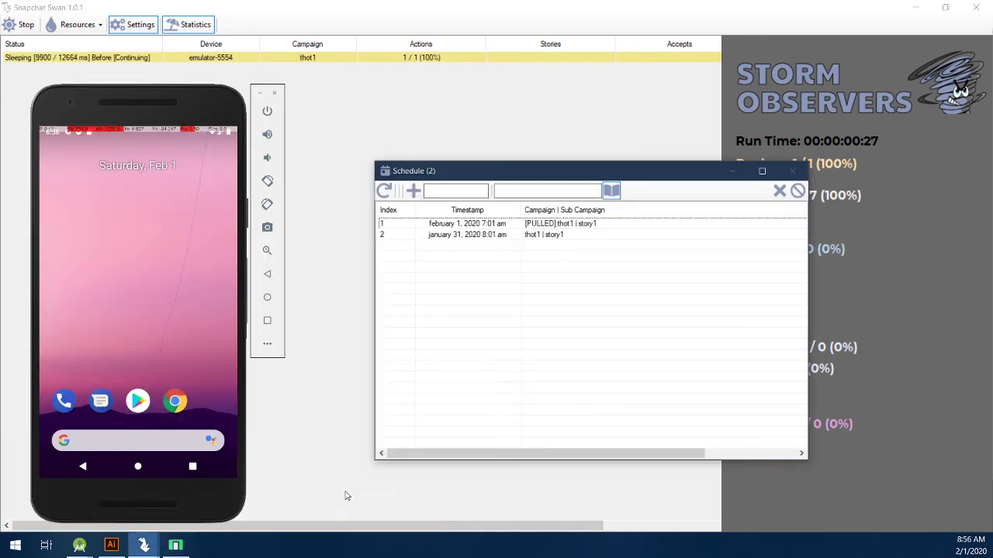
drag(651, 177, 553, 221)
Sort the Schedule entries by index, timestamp and campaign, ending with the timestamp order
click(292, 256)
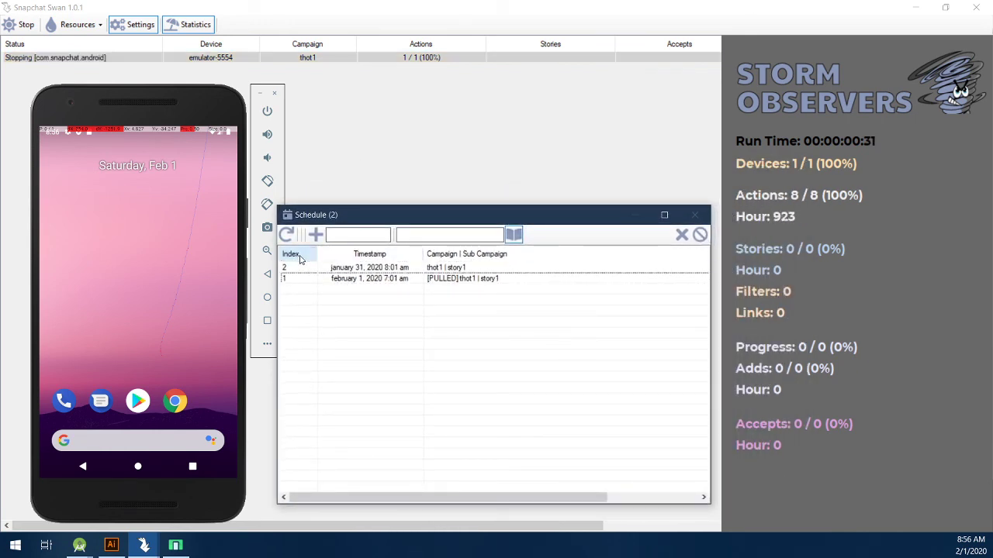
click(291, 255)
click(382, 259)
click(382, 258)
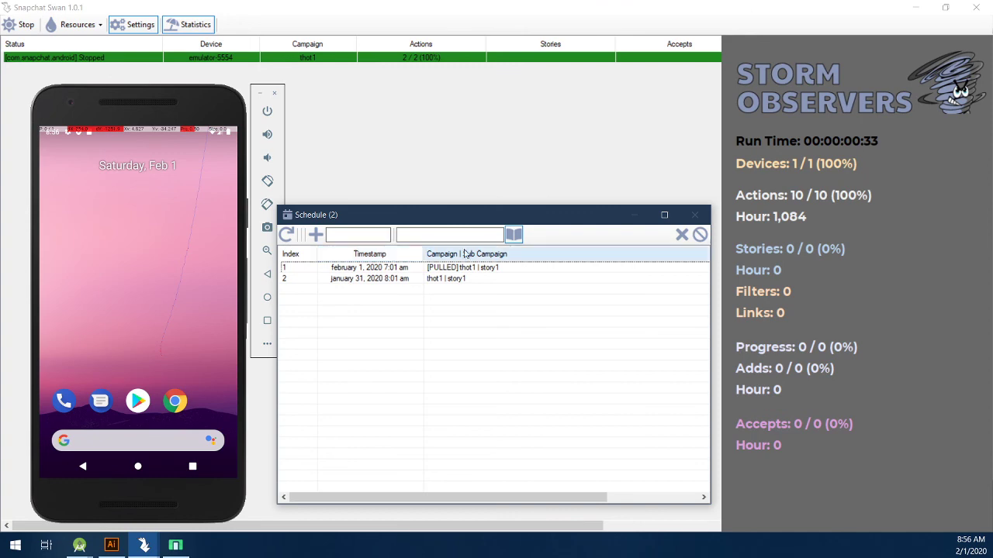
click(494, 259)
click(494, 259)
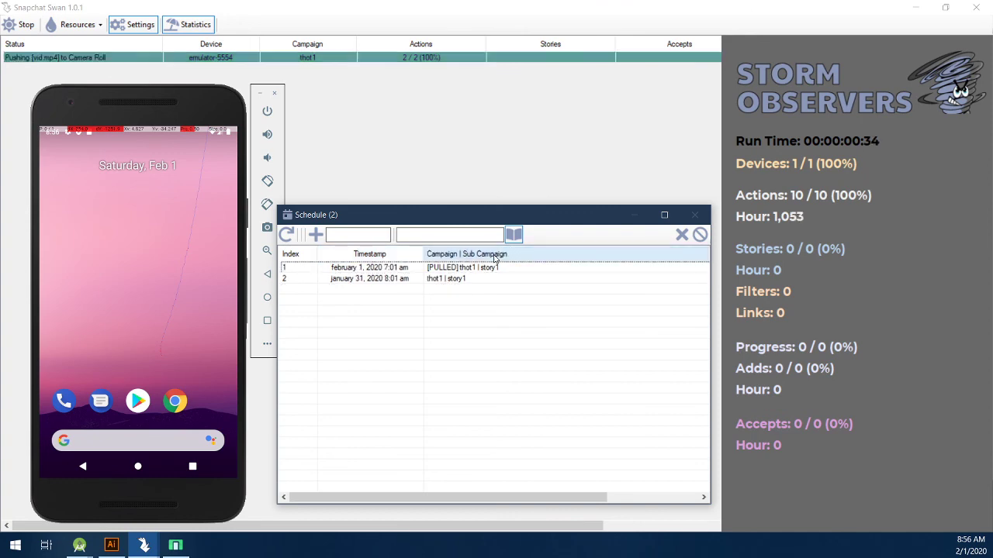
click(371, 256)
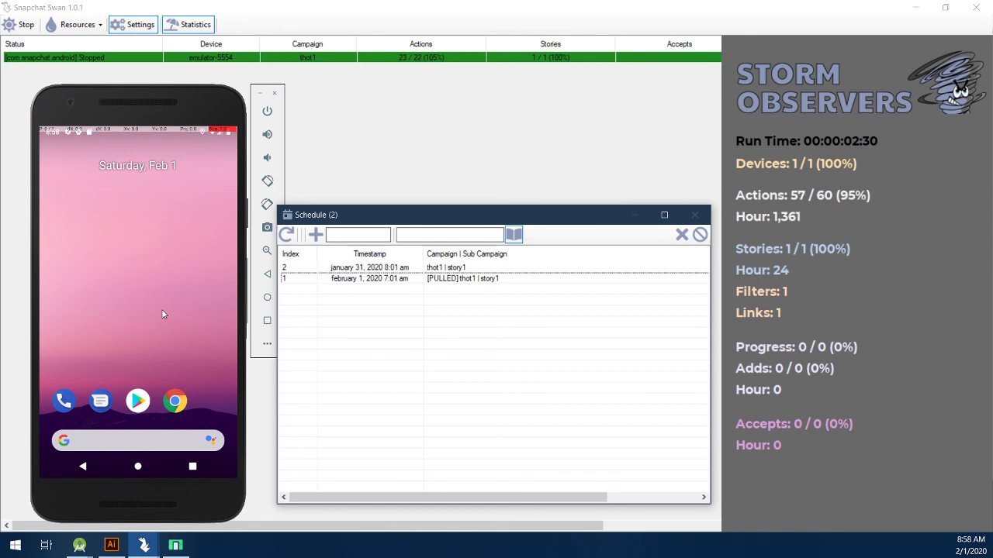
Reload the Schedule list to check both entries' pulled status and reposition its window beside the emulator
click(286, 236)
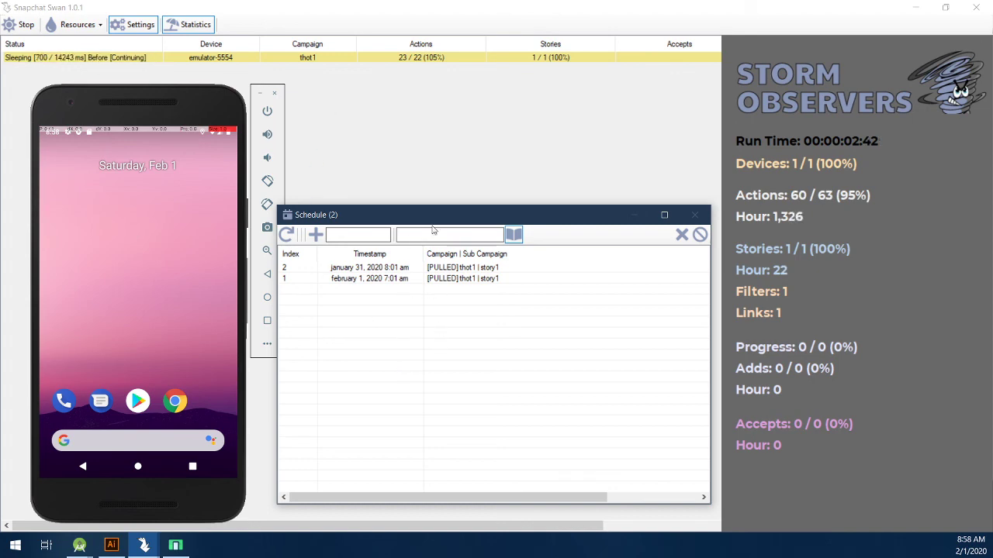
click(365, 278)
click(370, 331)
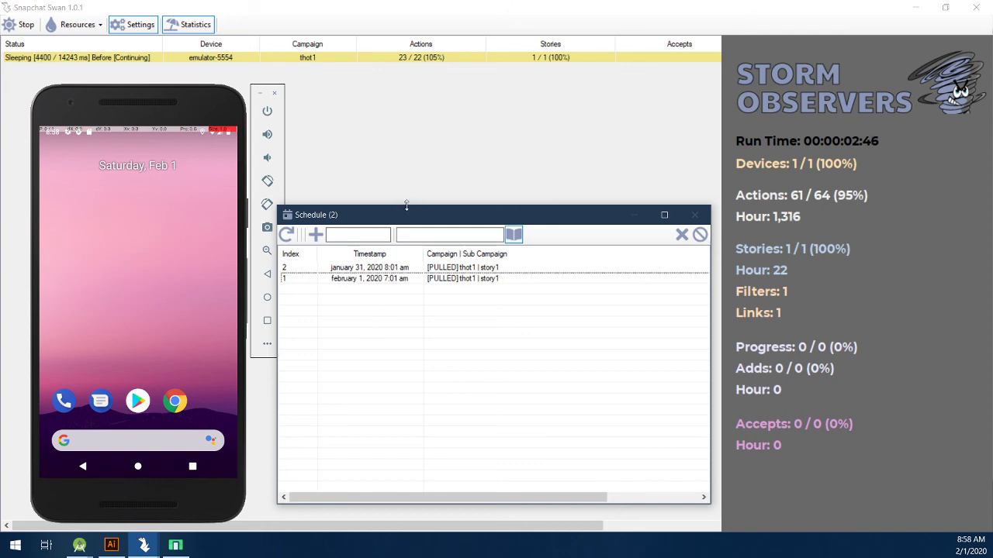
drag(401, 222, 458, 192)
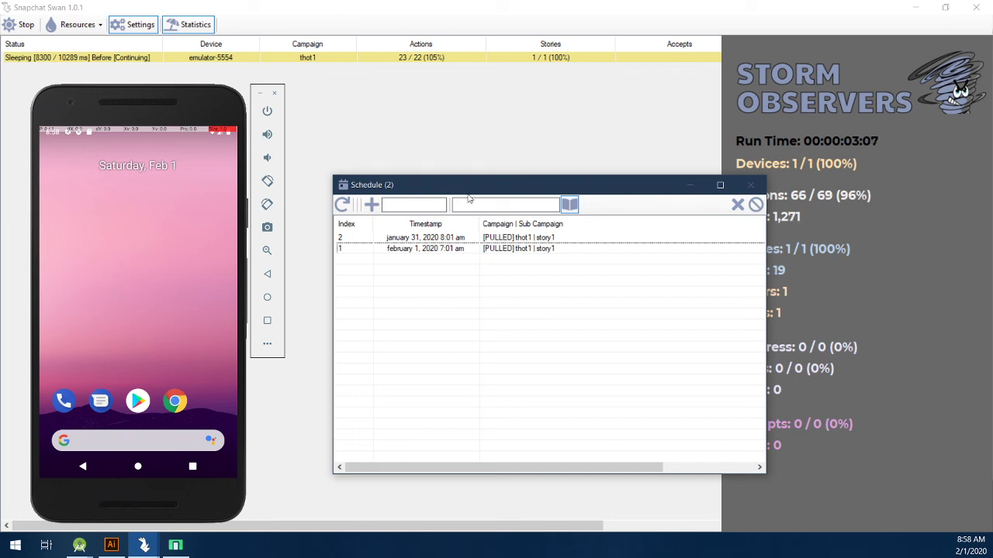
drag(458, 192, 431, 193)
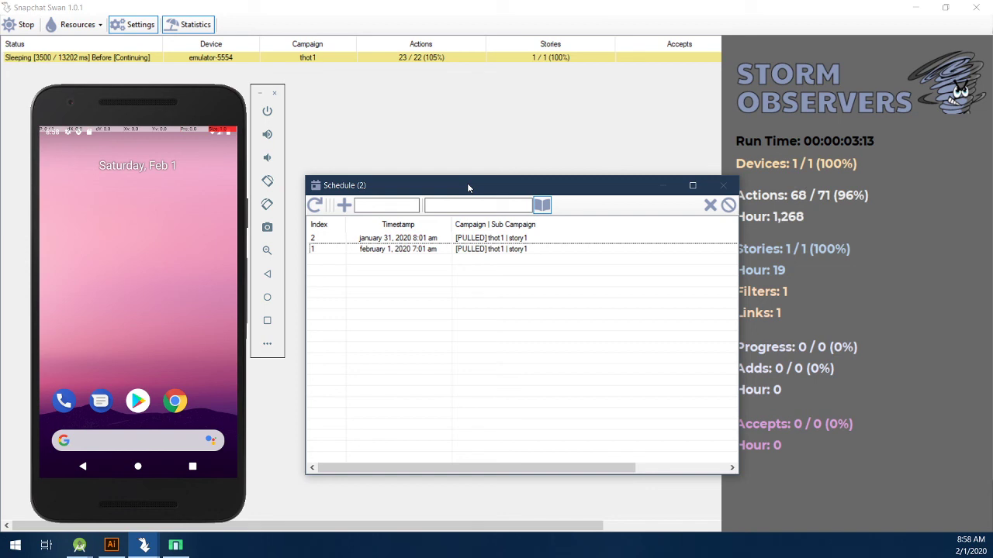
drag(442, 190, 416, 176)
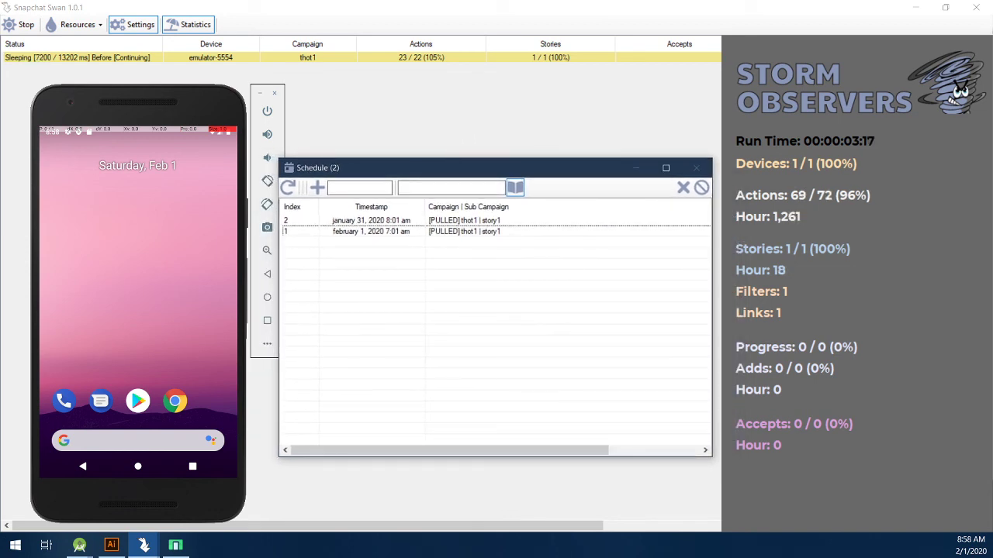